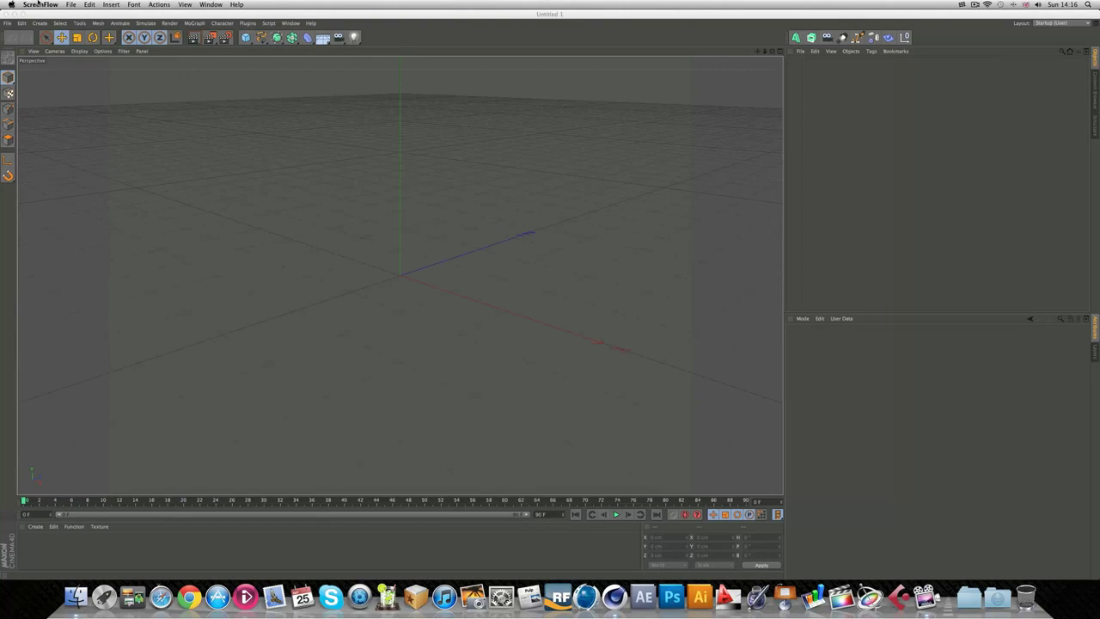
pyautogui.click(184, 16)
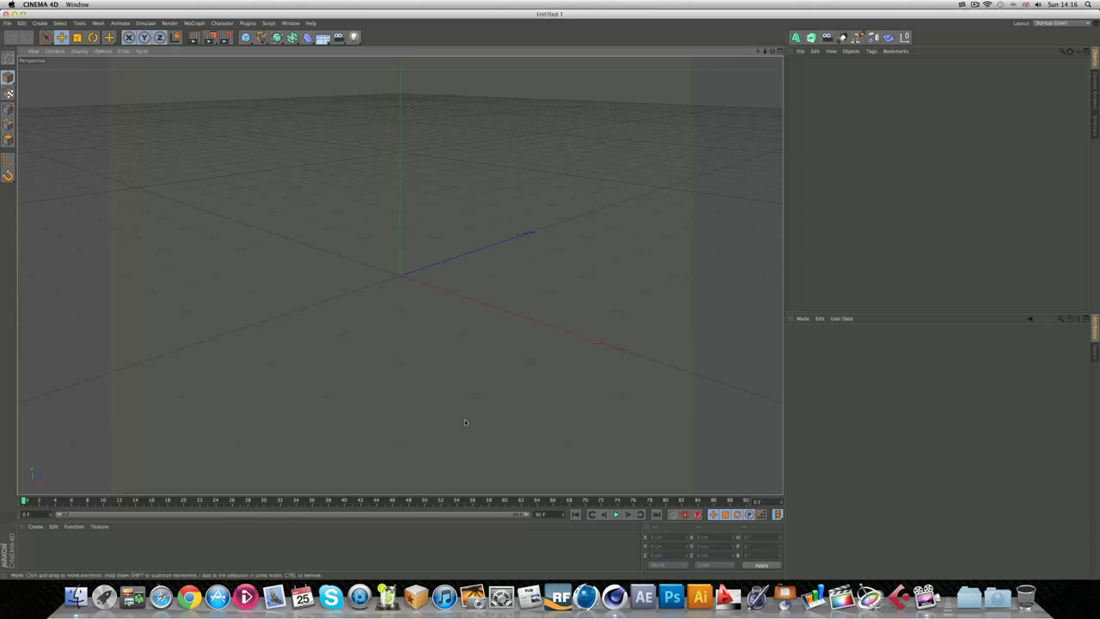
pyautogui.rightClick(614, 596)
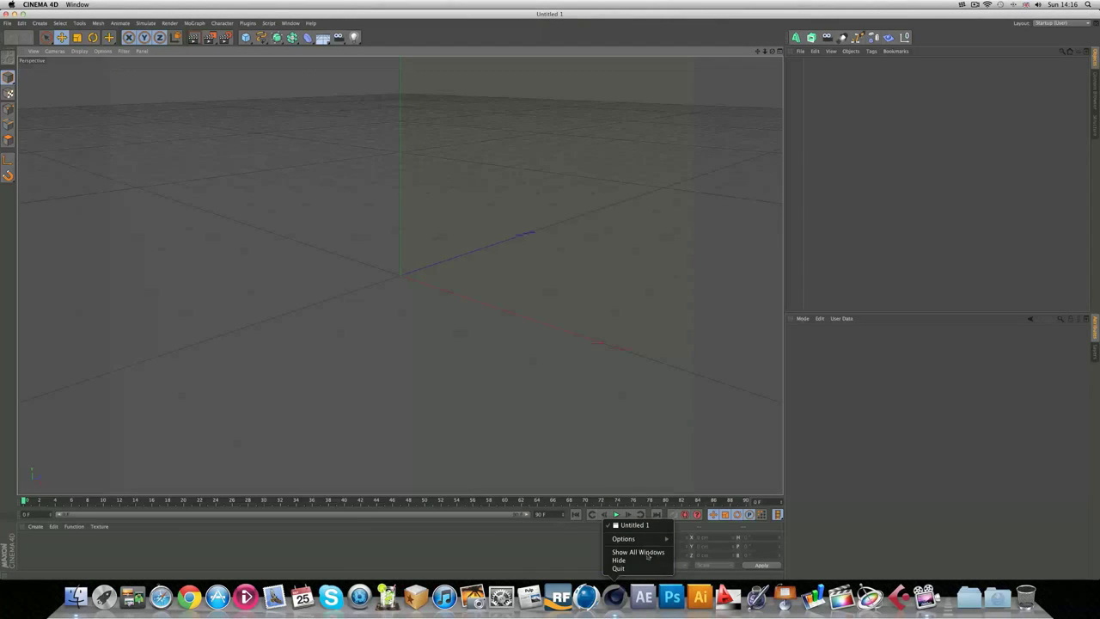
pyautogui.click(640, 608)
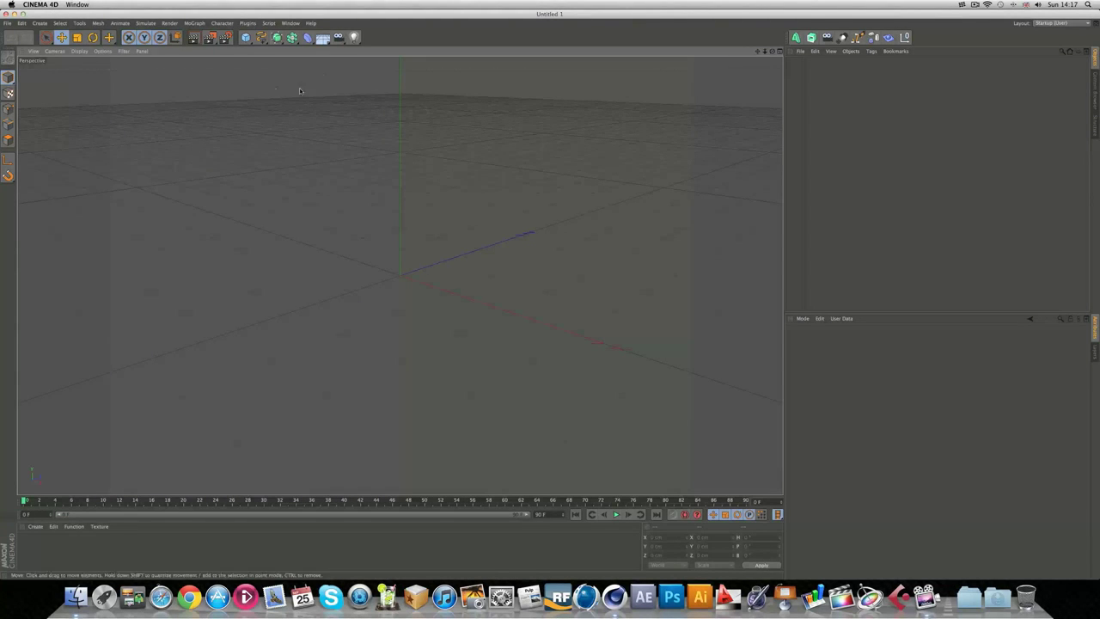
pyautogui.rightClick(399, 38)
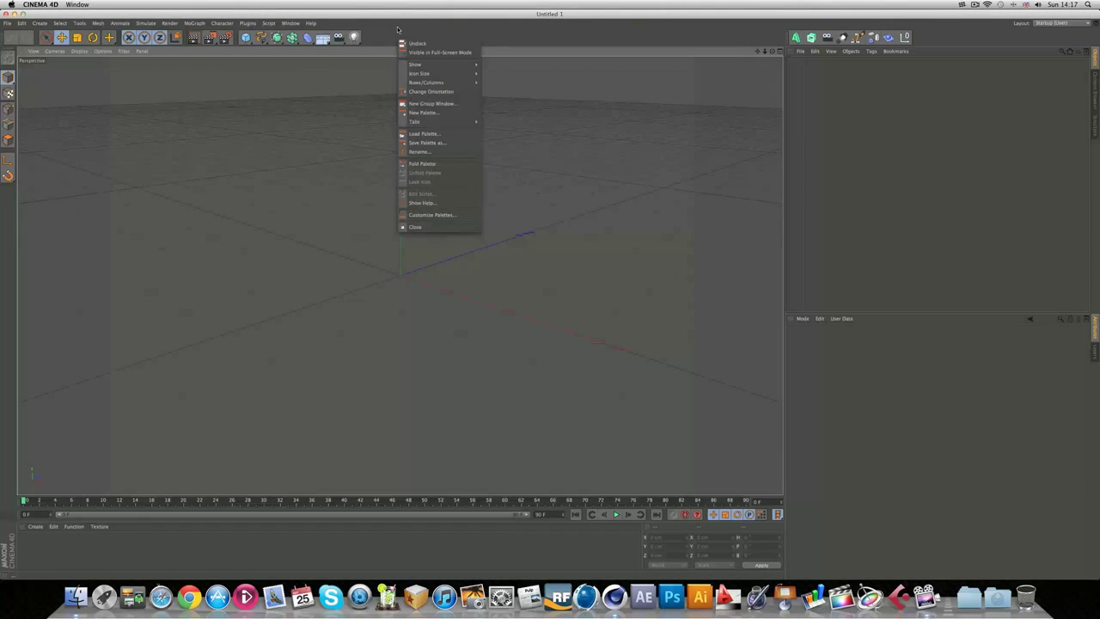
pyautogui.click(401, 28)
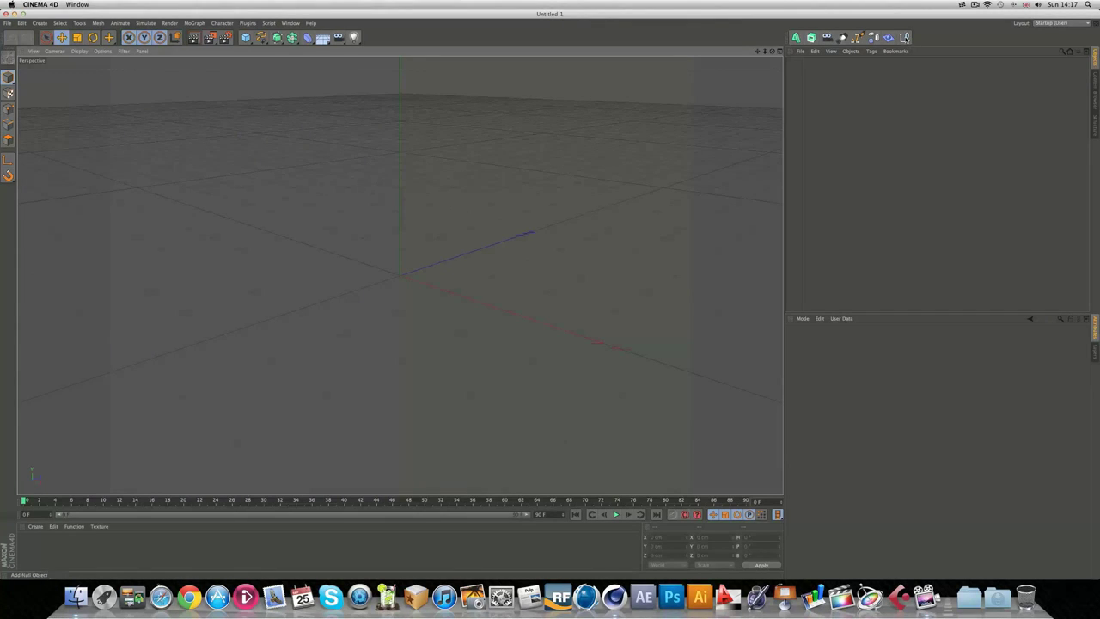
pyautogui.click(121, 23)
pyautogui.moveTo(222, 23)
pyautogui.click(1064, 24)
pyautogui.click(989, 47)
pyautogui.click(277, 37)
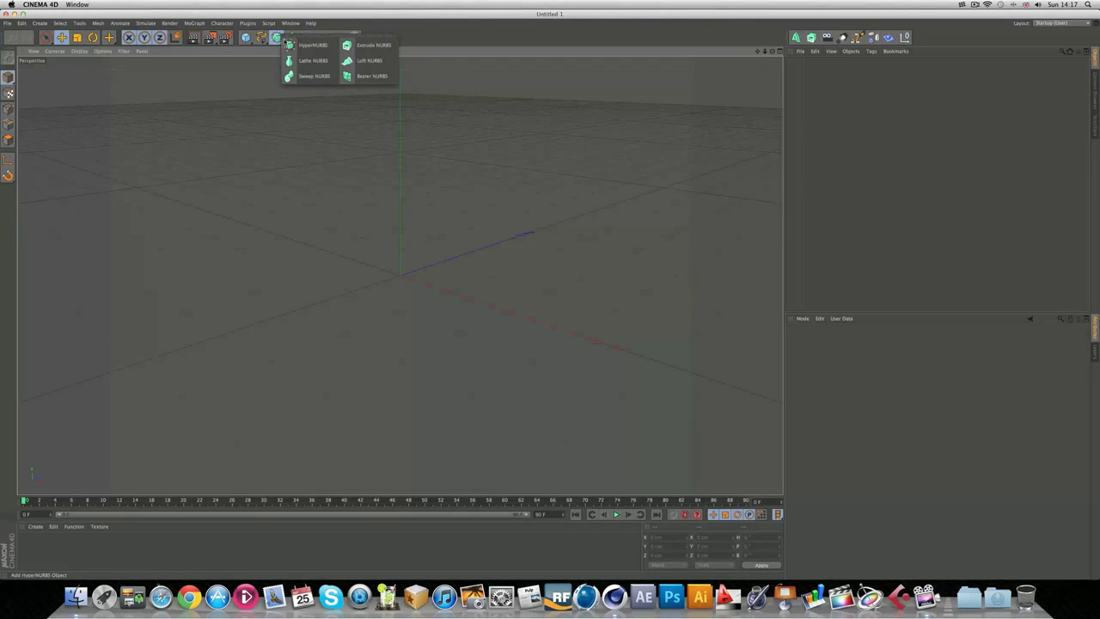
pyautogui.click(338, 37)
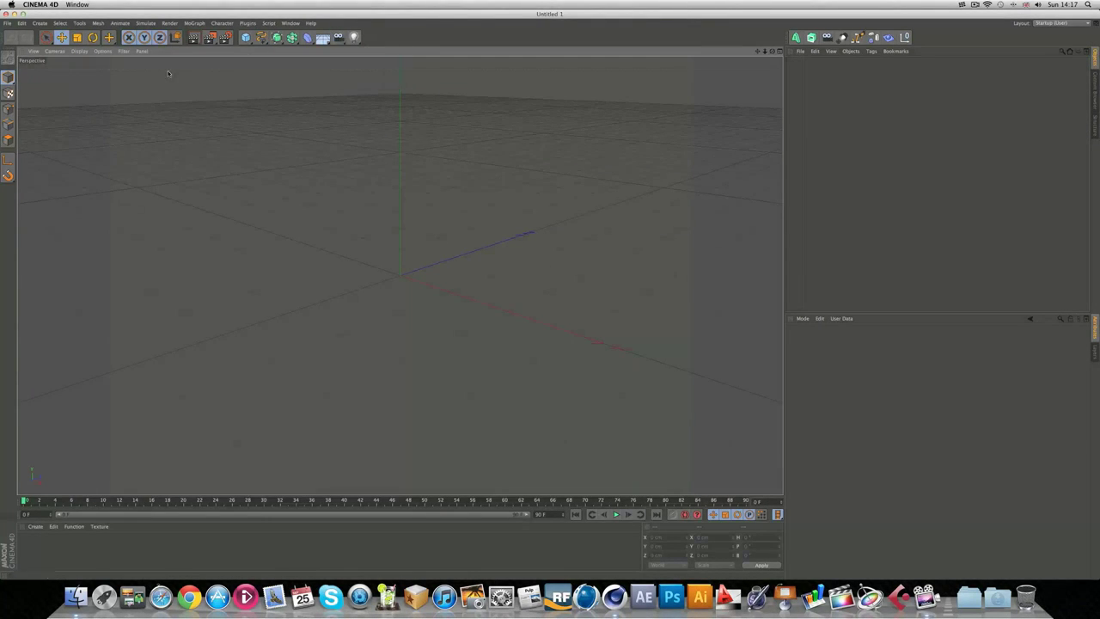
pyautogui.click(93, 24)
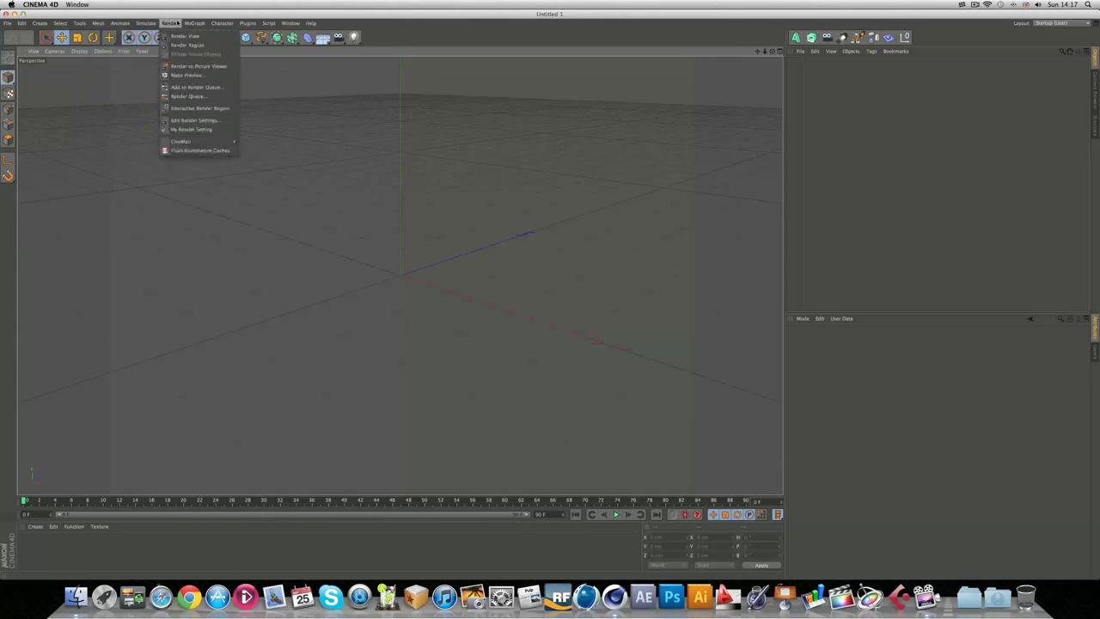
pyautogui.moveTo(248, 23)
pyautogui.click(403, 24)
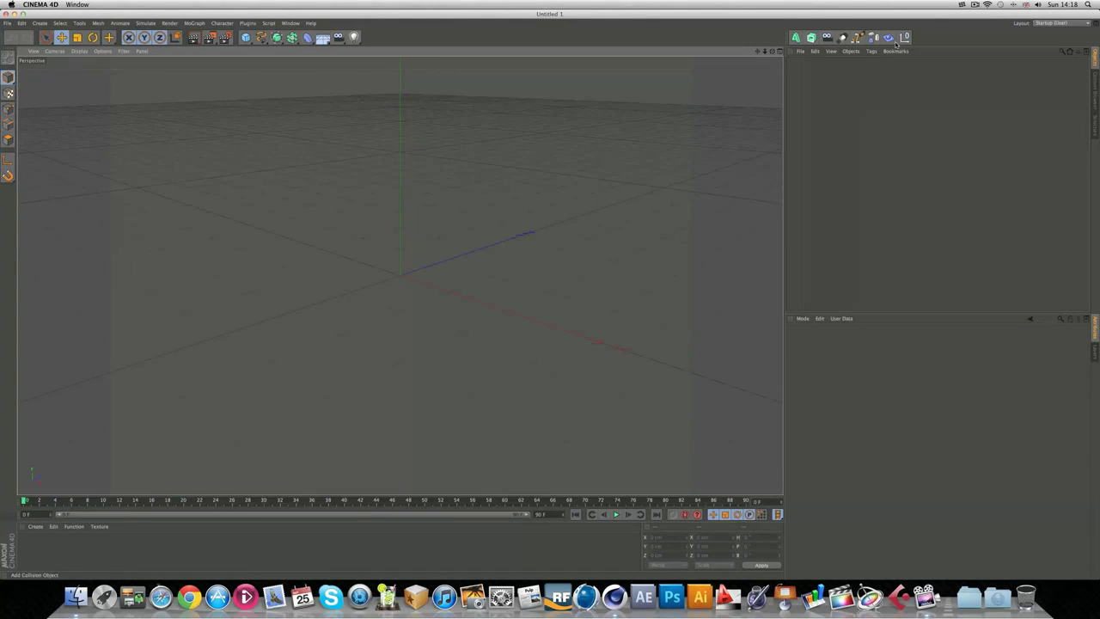
# Step: Switch the interface to the Startup layout and back to the Startup (User) layout to compare them
pyautogui.click(1062, 22)
pyautogui.click(1057, 69)
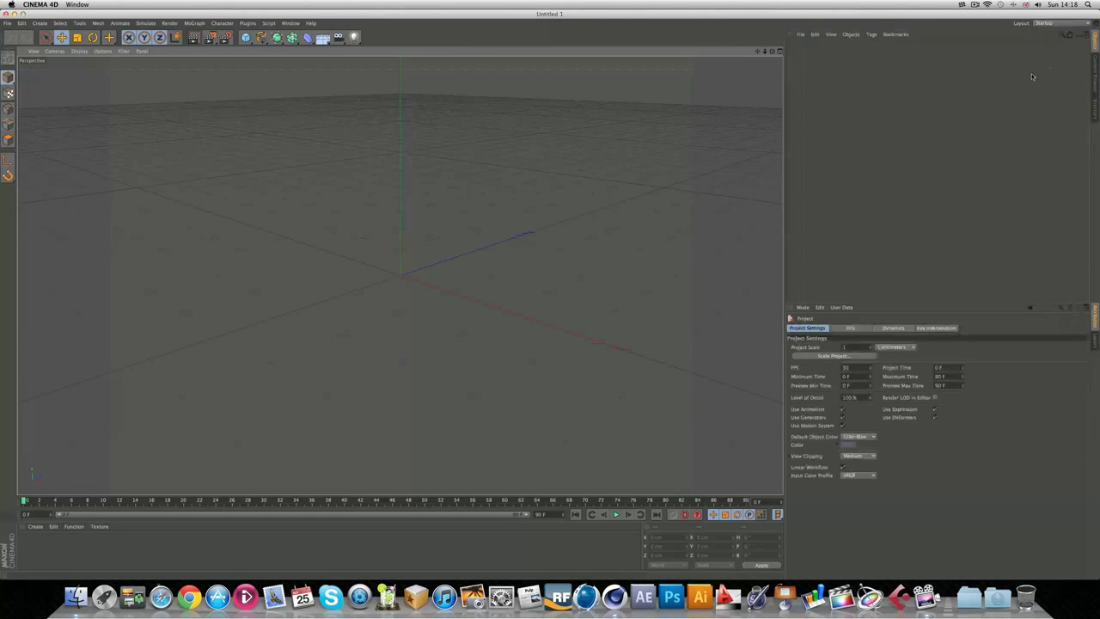
pyautogui.click(1062, 22)
pyautogui.click(1062, 66)
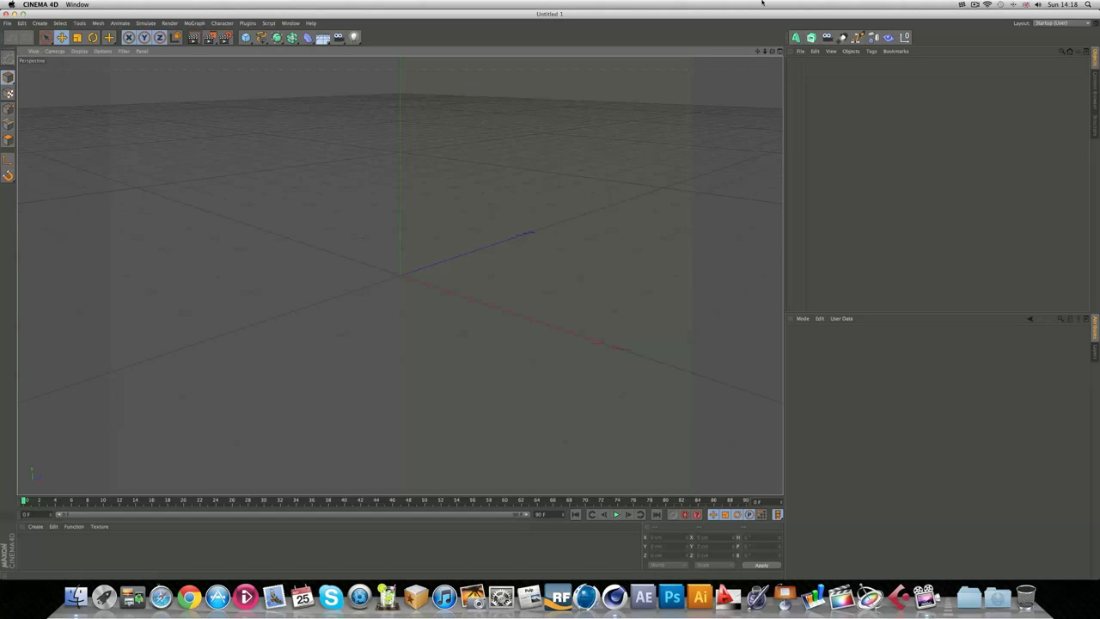
# Step: Switch the interface layout from the customized user version to the default Startup layout
pyautogui.click(973, 4)
pyautogui.click(973, 5)
pyautogui.click(1046, 24)
pyautogui.click(1055, 68)
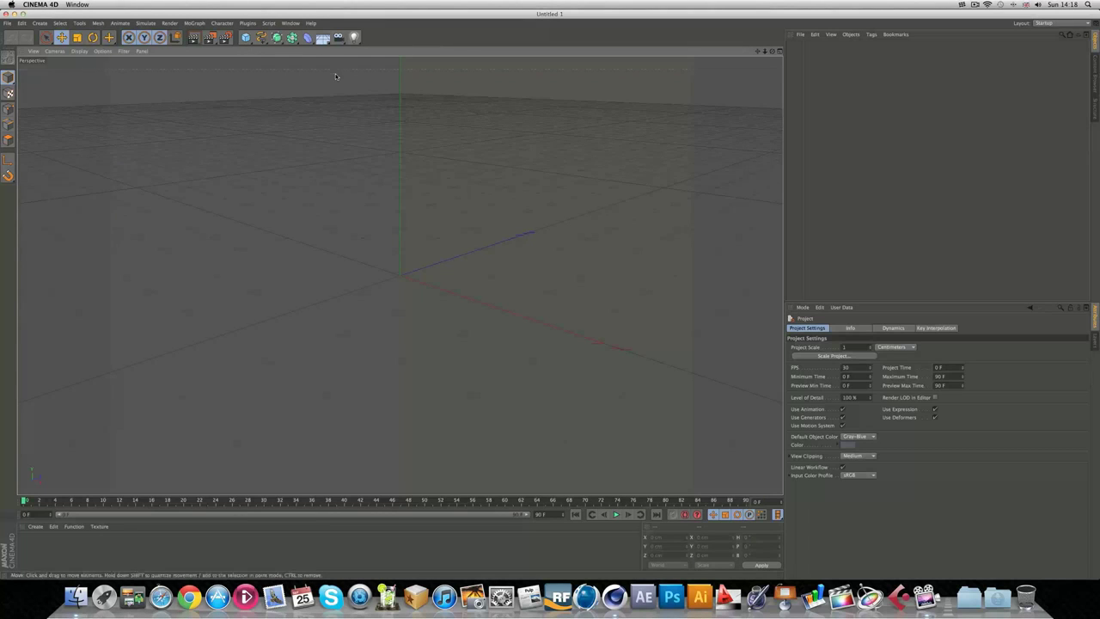
pyautogui.click(222, 23)
pyautogui.moveTo(256, 24)
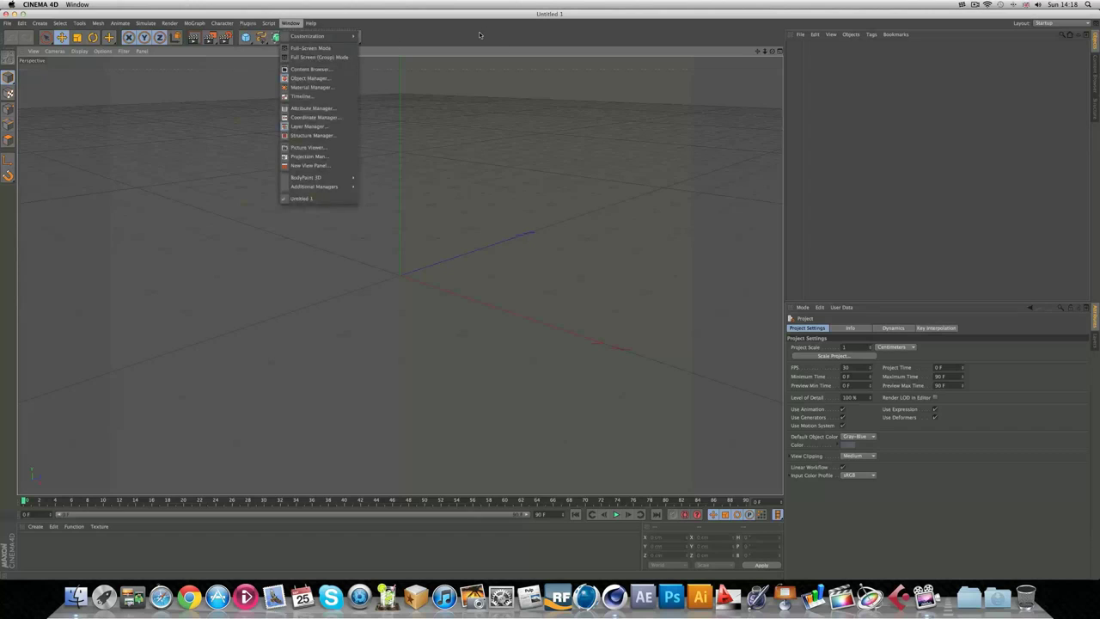
pyautogui.click(292, 24)
pyautogui.click(292, 24)
pyautogui.moveTo(320, 36)
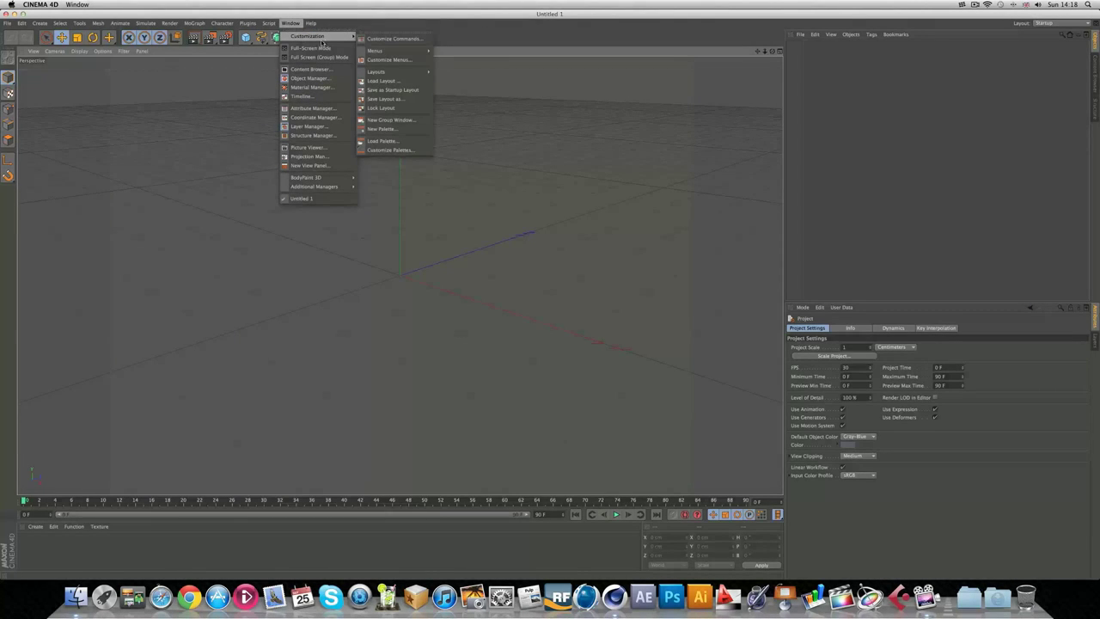
pyautogui.click(389, 59)
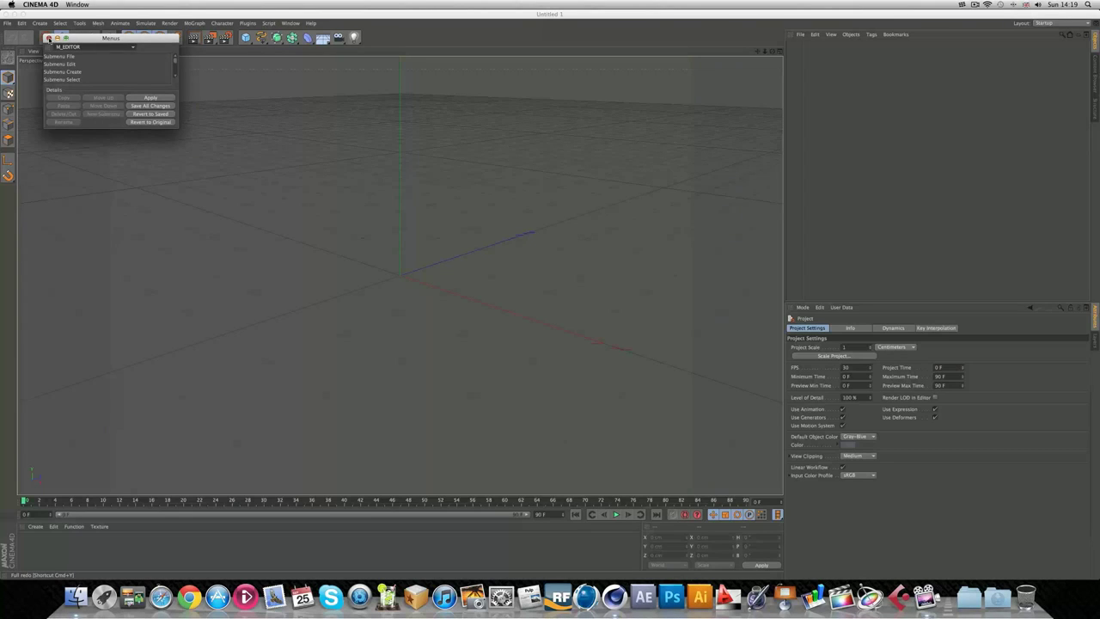
pyautogui.click(48, 38)
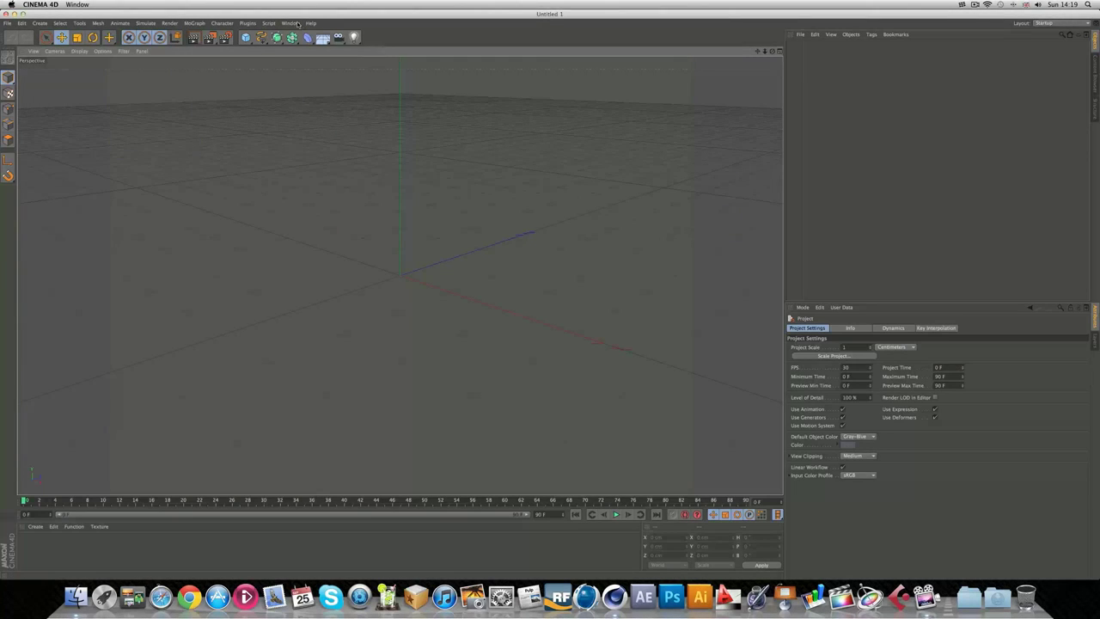
# Step: Create a new empty palette through Customize Commands, then reposition it and make it wider
pyautogui.click(291, 23)
pyautogui.moveTo(340, 36)
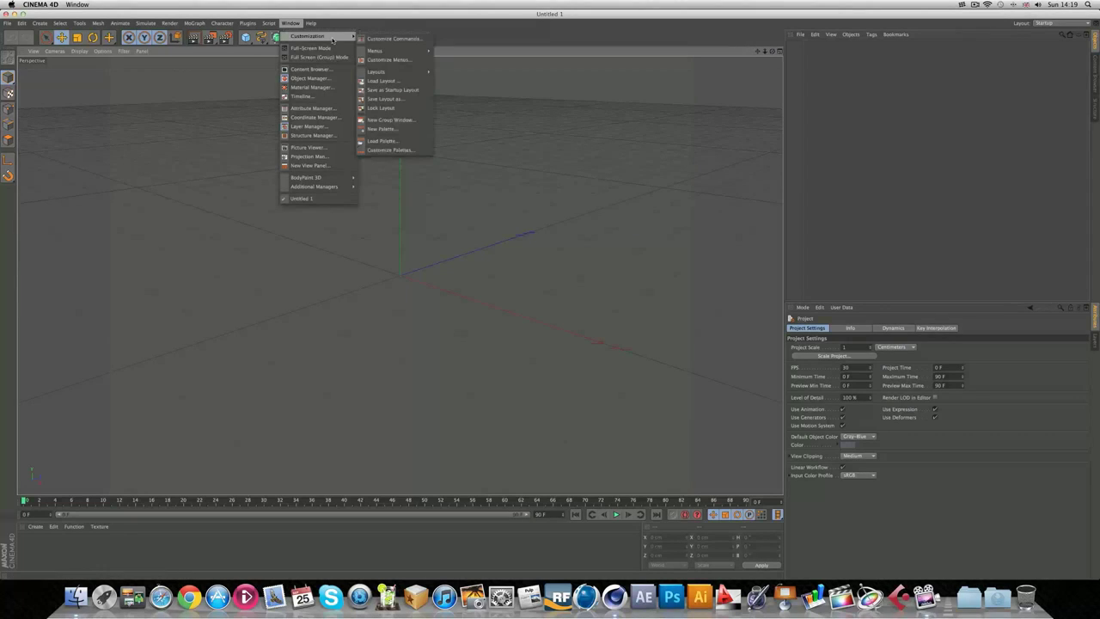
pyautogui.click(385, 40)
pyautogui.click(349, 72)
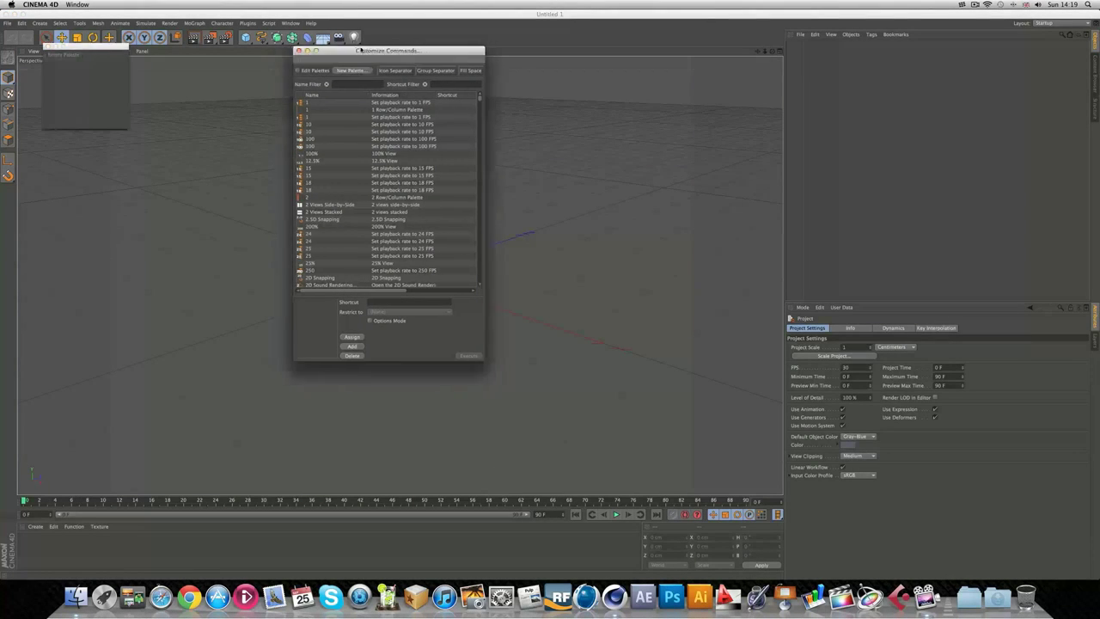
pyautogui.moveTo(76, 54); pyautogui.dragTo(74, 89)
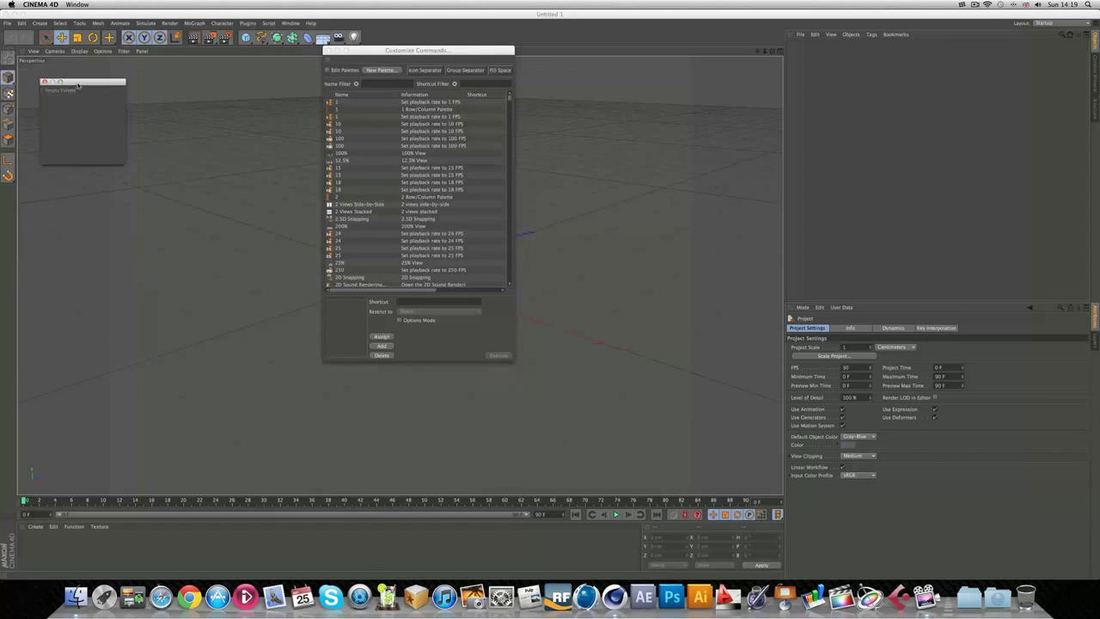
pyautogui.moveTo(124, 165); pyautogui.dragTo(255, 153)
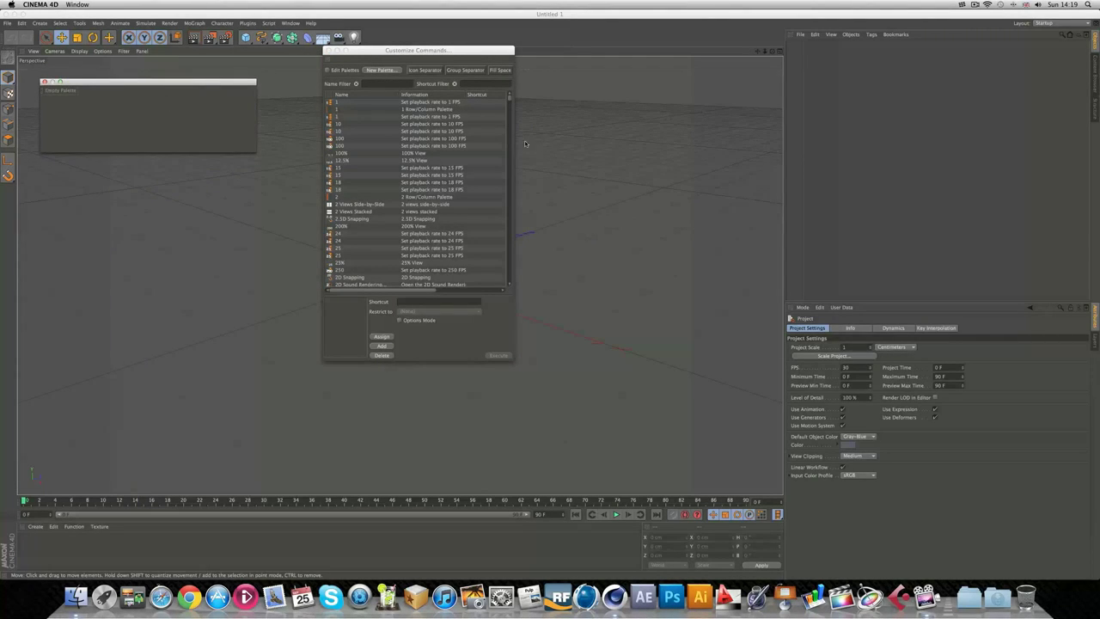
# Step: Filter the commands by "motext" and add the MoText command to the new empty palette
pyautogui.click(383, 85)
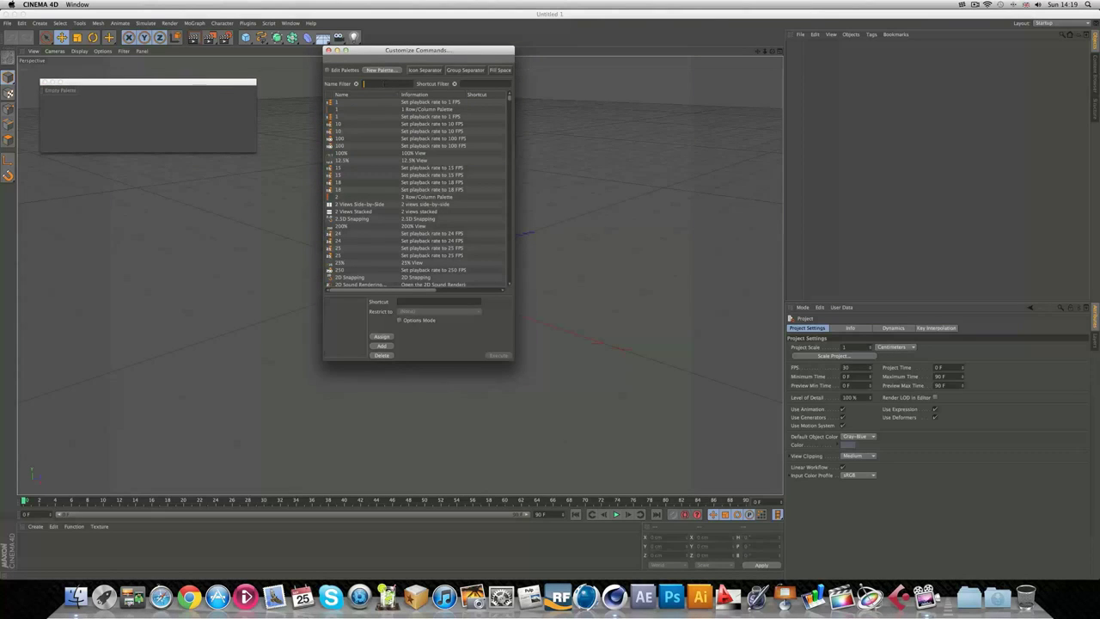
pyautogui.write('motext')
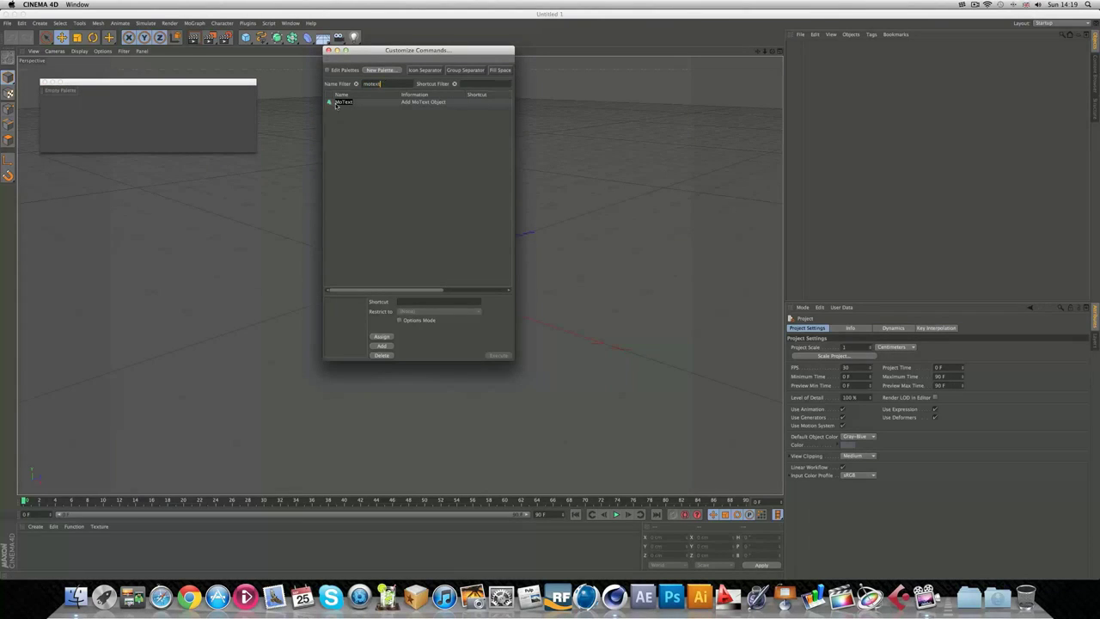
pyautogui.moveTo(337, 102); pyautogui.dragTo(66, 93)
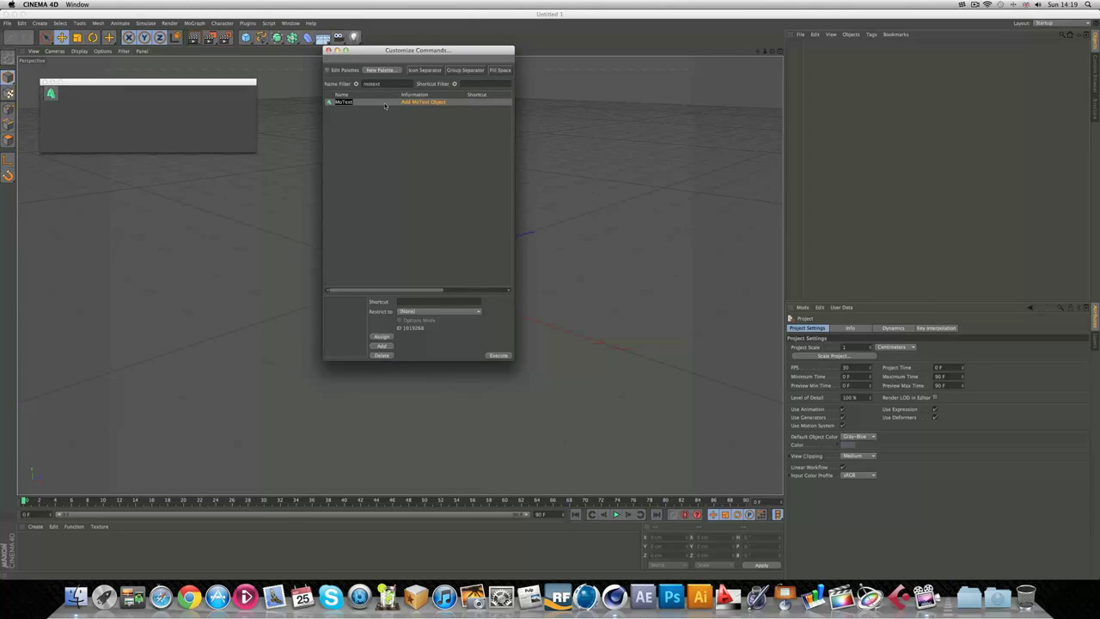
# Step: Filter the commands by "move" and add the Move tool to the new palette beside MoText
pyautogui.press('BackSpace')
pyautogui.press('BackSpace')
pyautogui.press('BackSpace')
pyautogui.press('BackSpace')
pyautogui.press('BackSpace')
pyautogui.press('BackSpace')
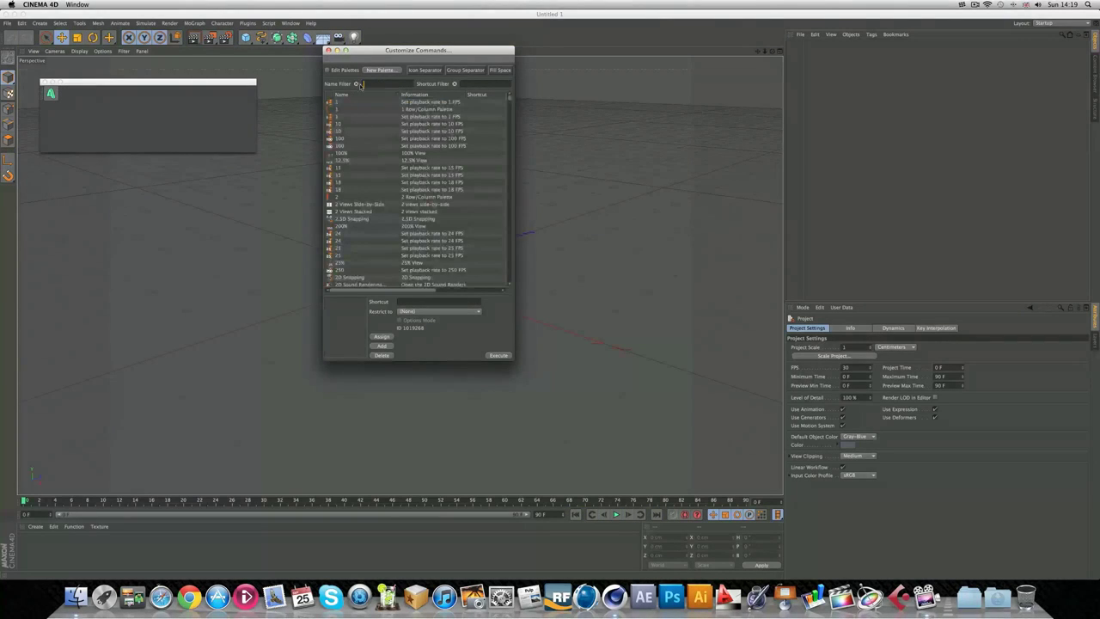
pyautogui.write('m')
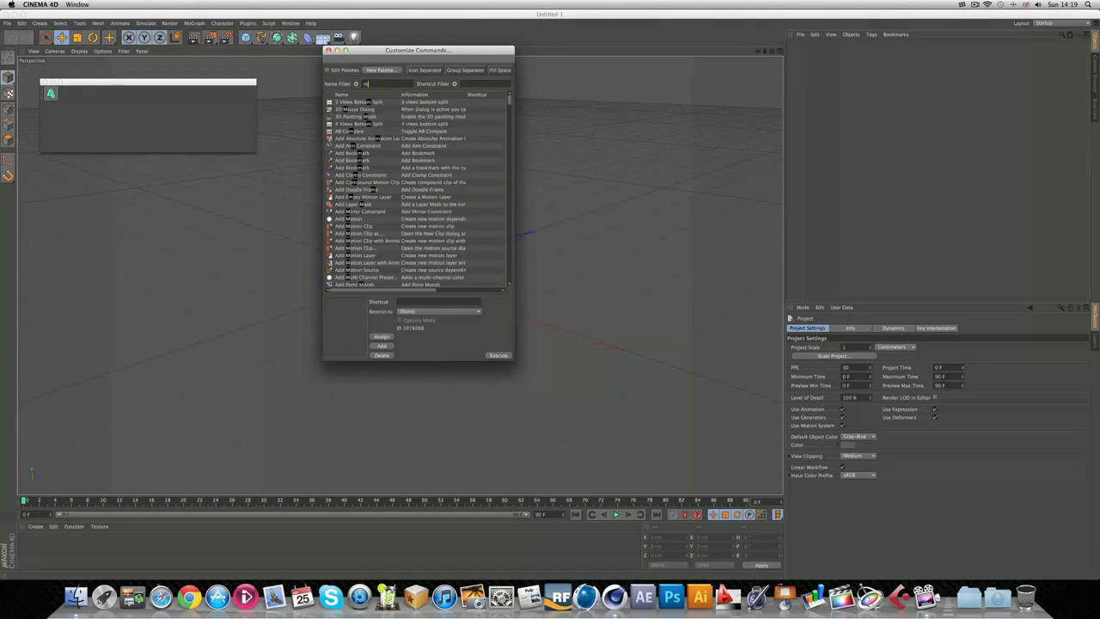
pyautogui.write('ove')
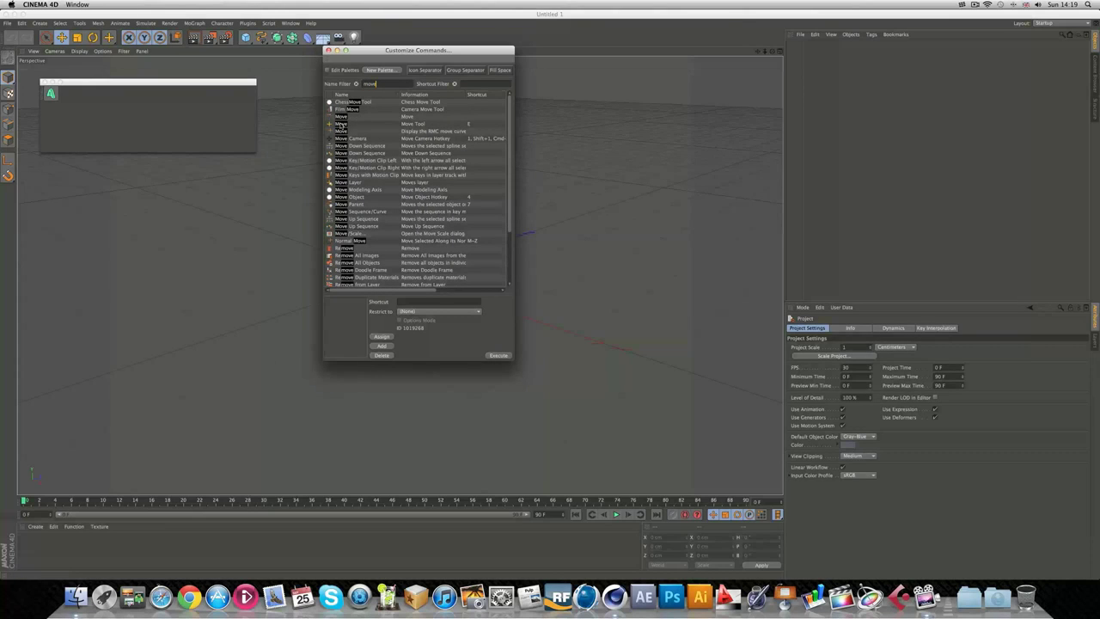
pyautogui.moveTo(342, 123); pyautogui.dragTo(66, 95)
# Step: Filter the commands by "light" and add the Target Light command to the new palette after the Move tool
pyautogui.doubleClick(369, 84)
pyautogui.write('in')
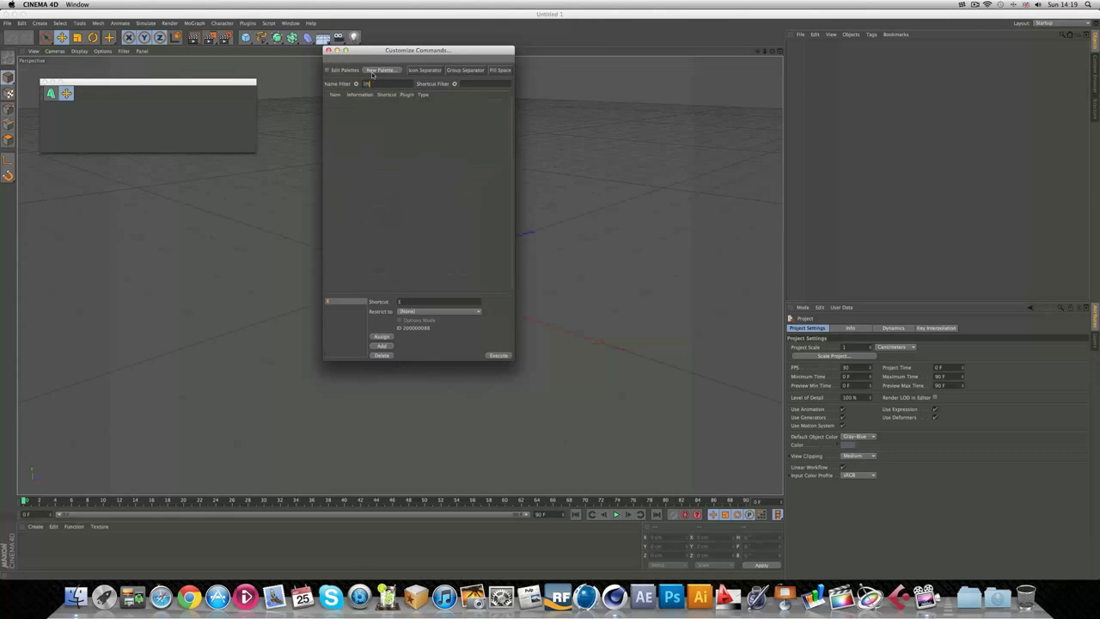
pyautogui.write('ght')
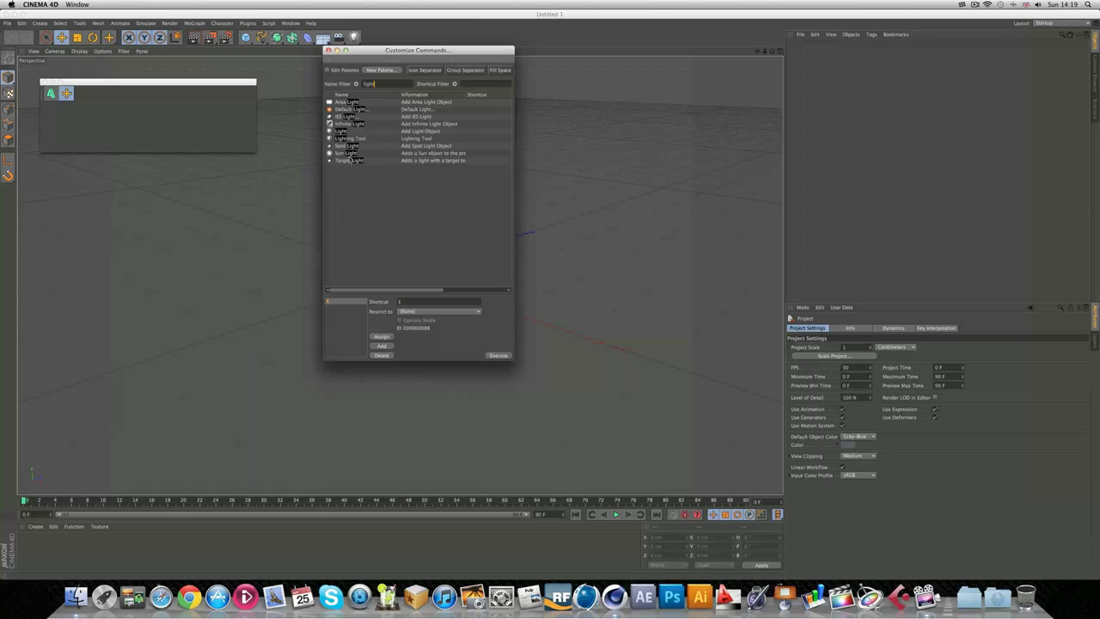
pyautogui.moveTo(349, 160); pyautogui.dragTo(83, 93)
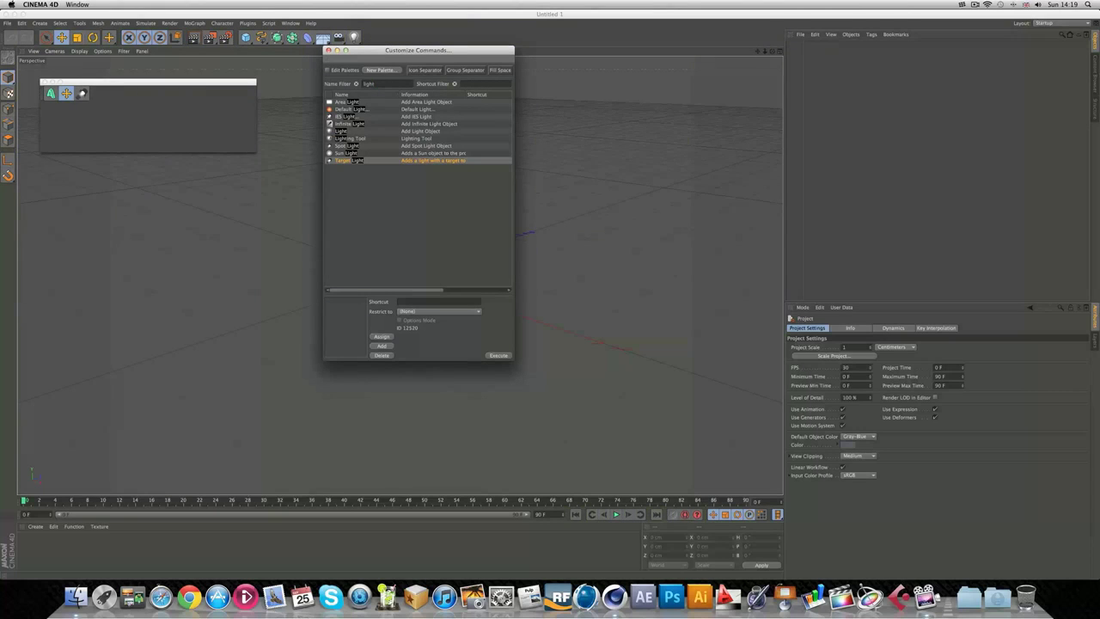
# Step: Filter the commands by "bu" and add the Bulge deformer command to the new palette after Target Light
pyautogui.click(357, 84)
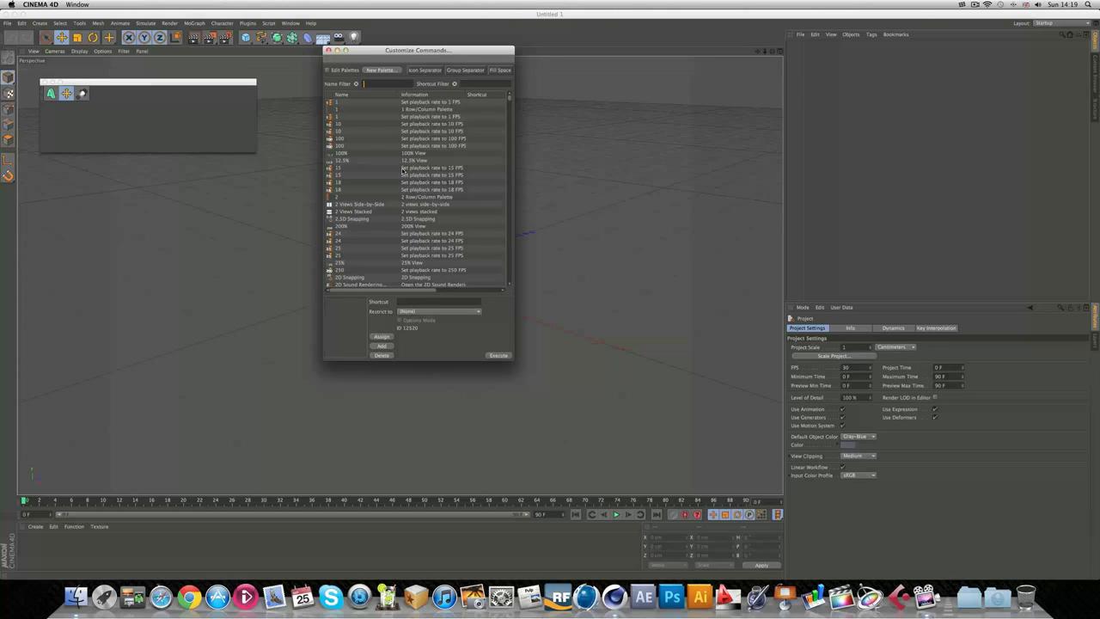
pyautogui.write('bu')
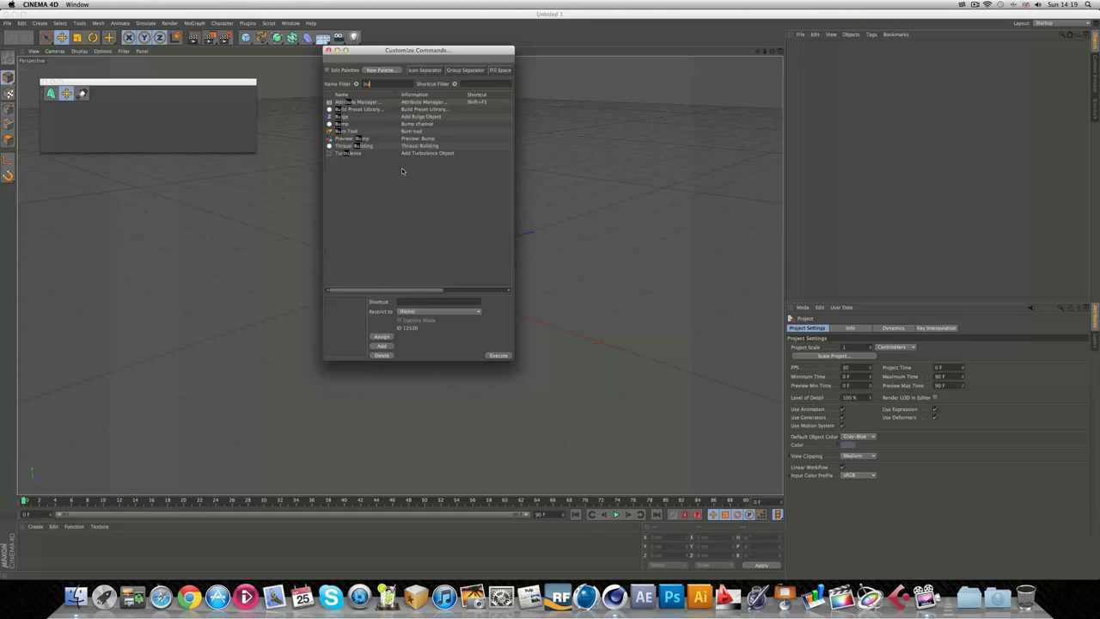
pyautogui.moveTo(351, 117); pyautogui.dragTo(184, 93)
# Step: Filter the commands by "bool" and add the Boole command to the new palette after Bulge
pyautogui.press('BackSpace')
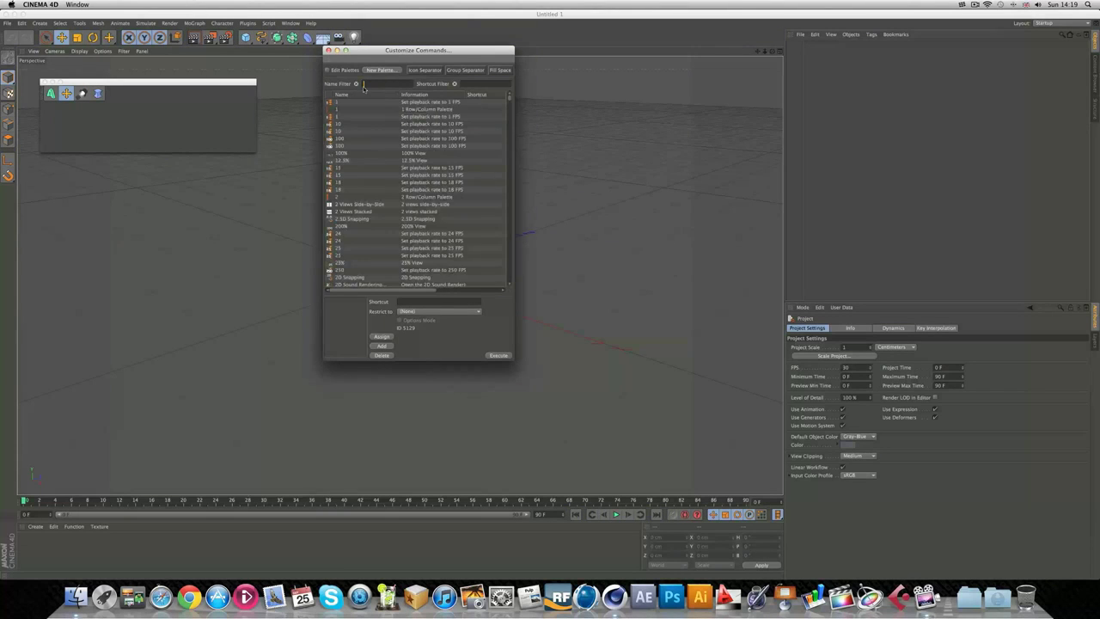
pyautogui.write('ool')
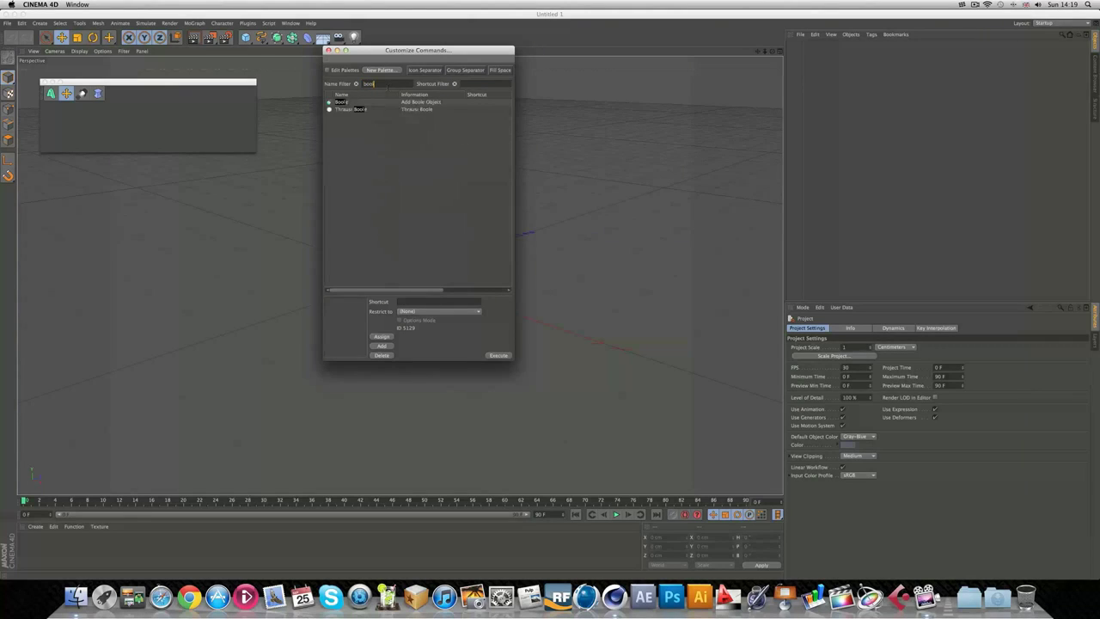
pyautogui.click(340, 101)
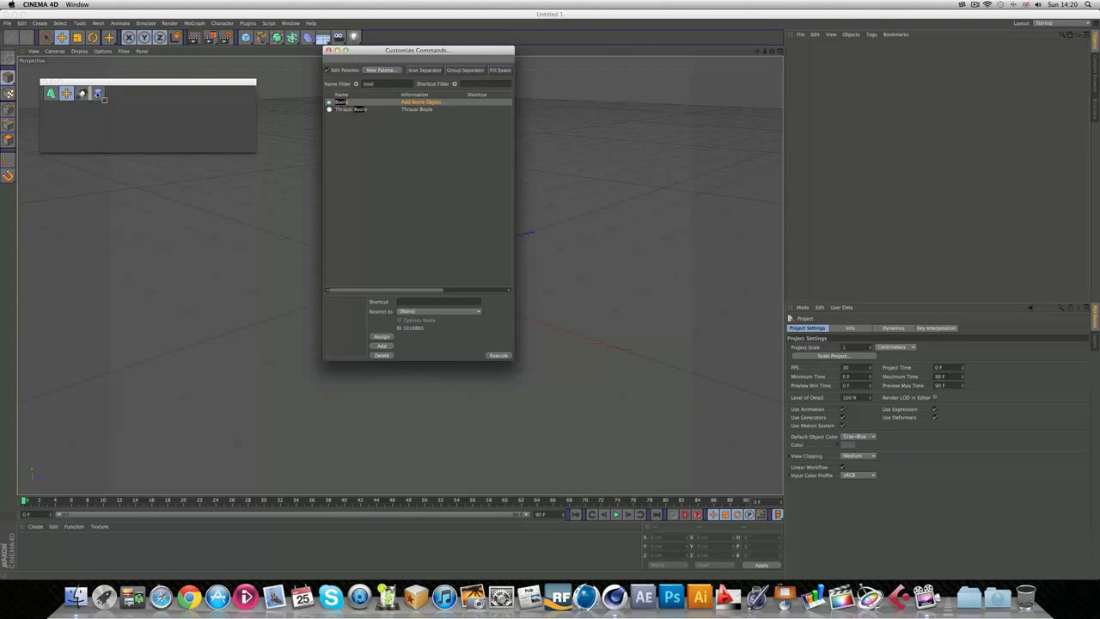
pyautogui.moveTo(105, 97); pyautogui.dragTo(112, 96)
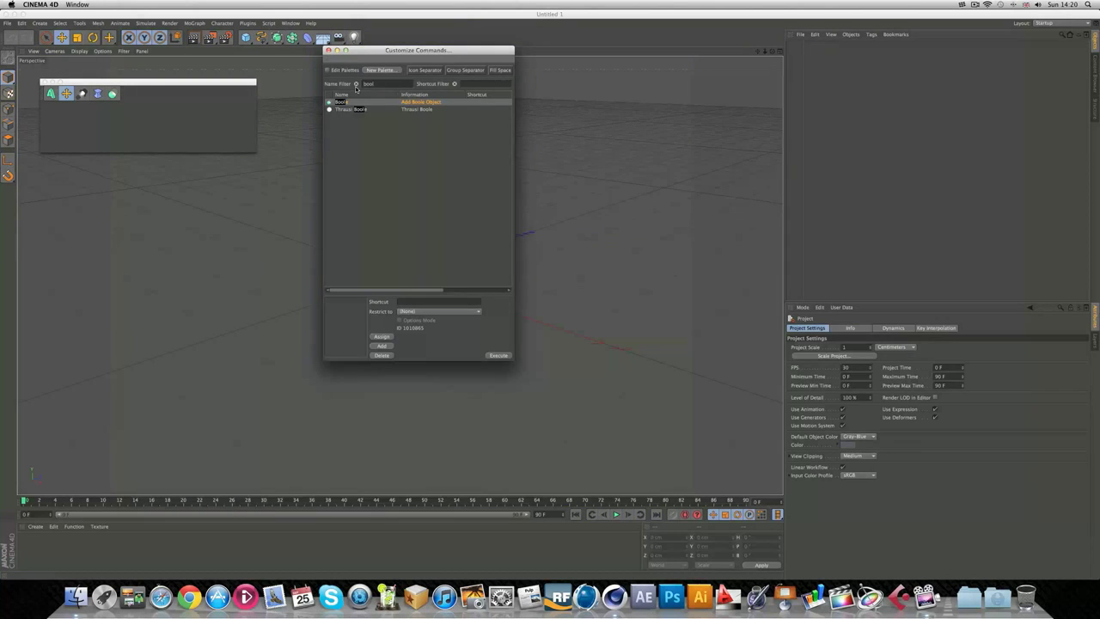
# Step: Filter the commands by "bez" and add the Bezier spline command to the new palette between Move and Target Light
pyautogui.click(356, 84)
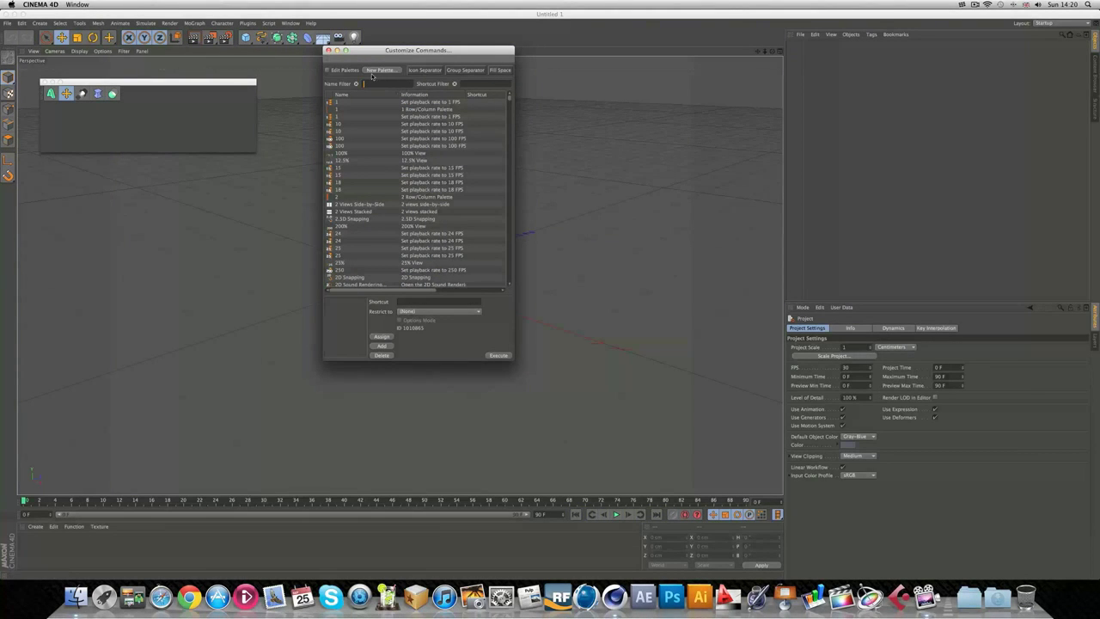
pyautogui.write('bez')
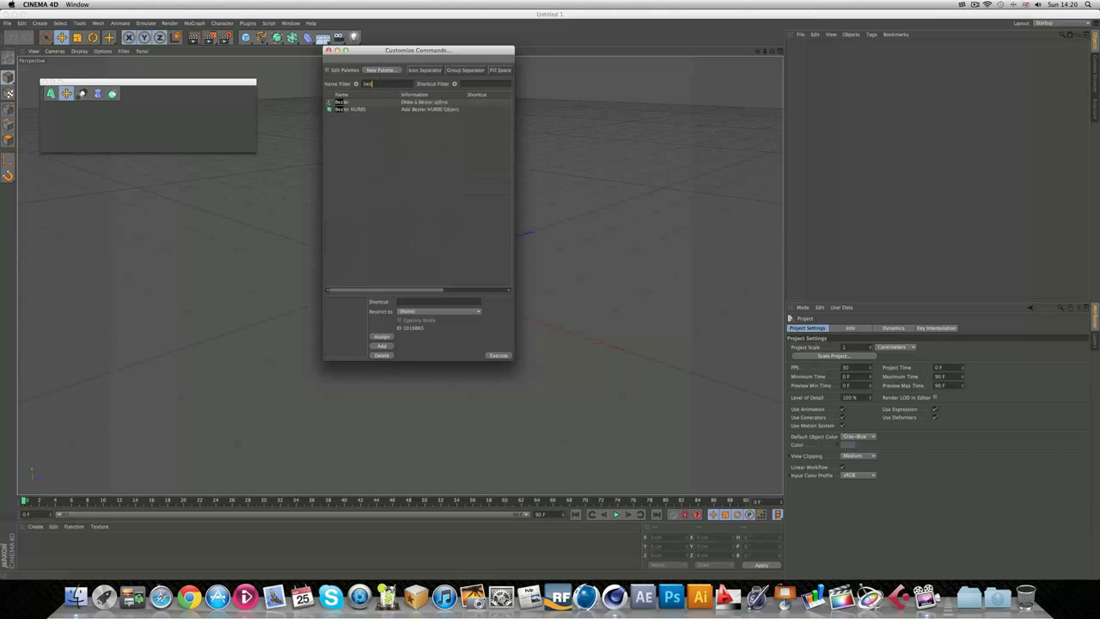
pyautogui.moveTo(340, 104); pyautogui.dragTo(81, 97)
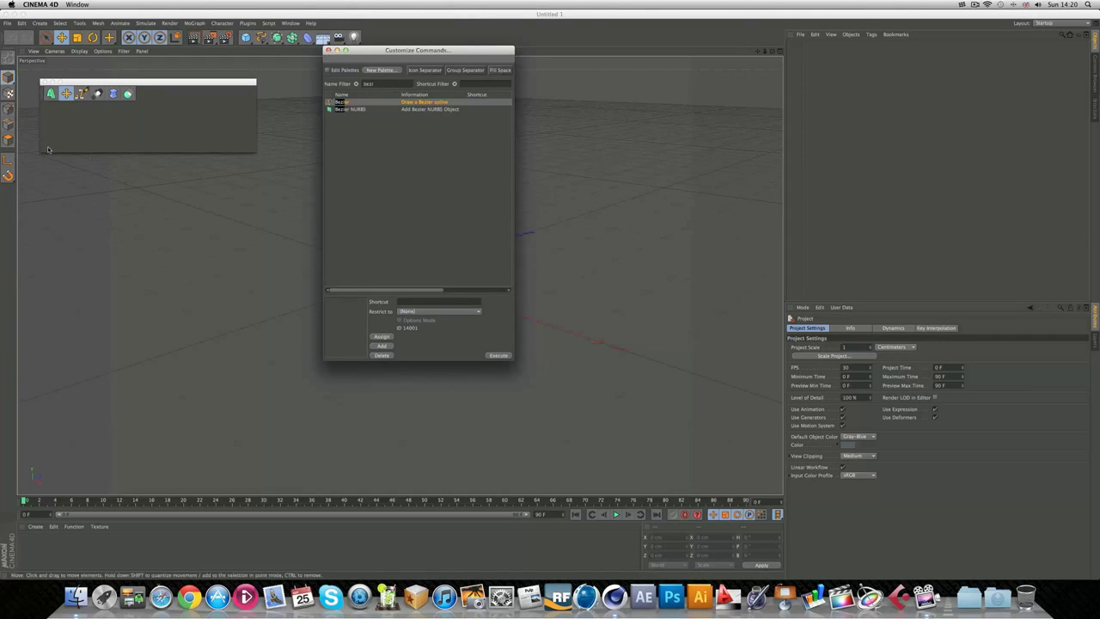
# Step: Clear the name filter and dock the custom palette as a horizontal row above the Object Manager
pyautogui.click(357, 84)
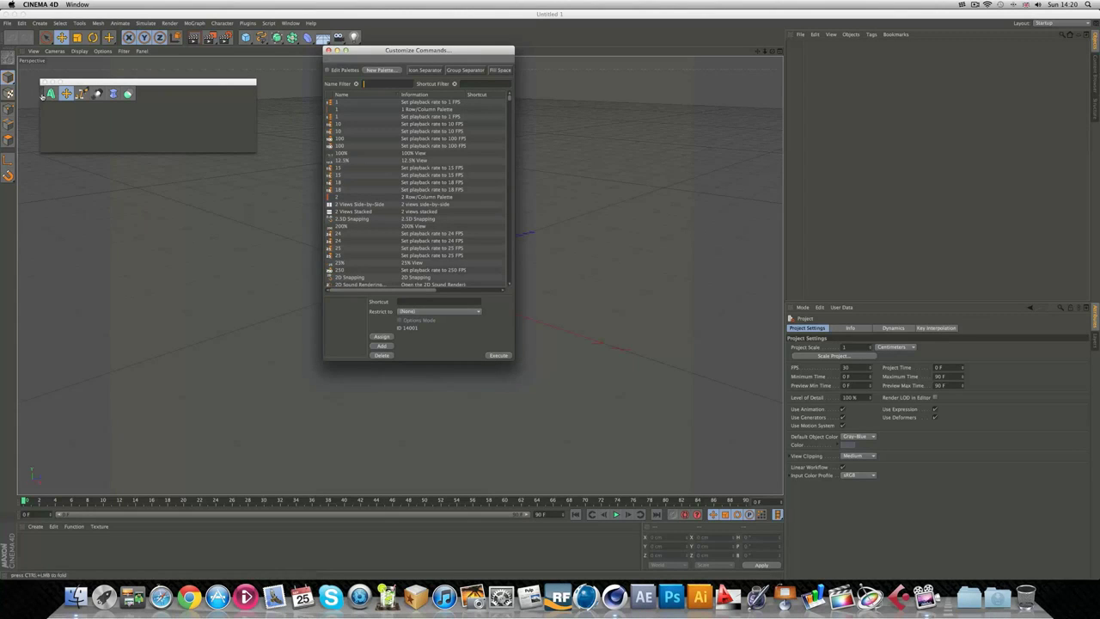
pyautogui.moveTo(41, 96)
pyautogui.mouseDown()
pyautogui.moveTo(49, 103)
pyautogui.moveTo(32, 64)
pyautogui.moveTo(77, 115)
pyautogui.moveTo(44, 97)
pyautogui.mouseUp()
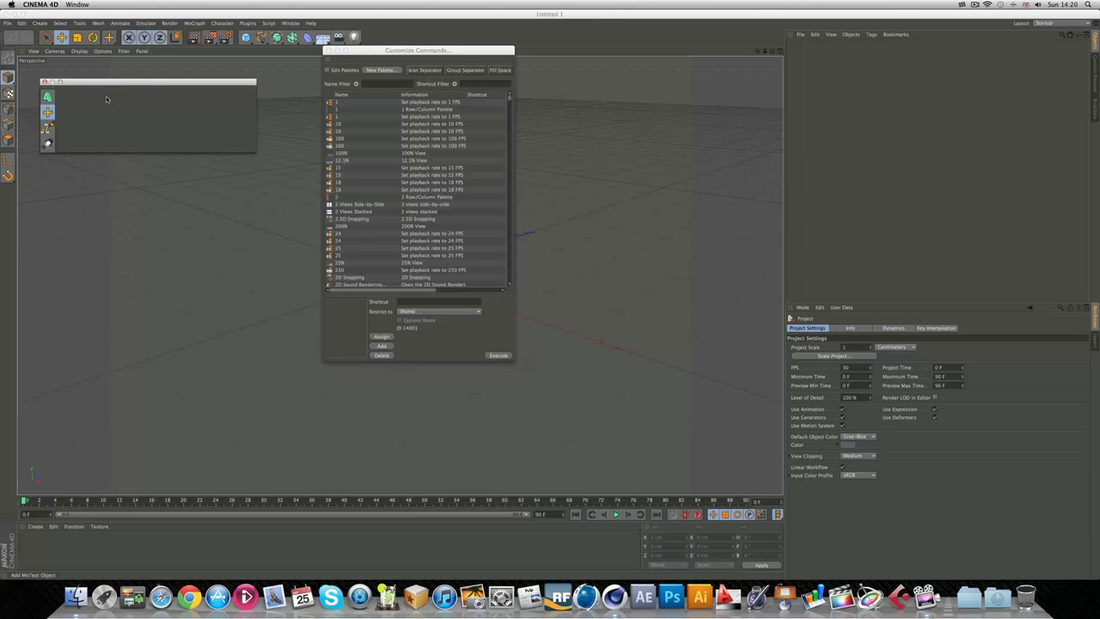
pyautogui.moveTo(48, 89)
pyautogui.mouseDown()
pyautogui.moveTo(28, 90)
pyautogui.moveTo(47, 92)
pyautogui.mouseUp()
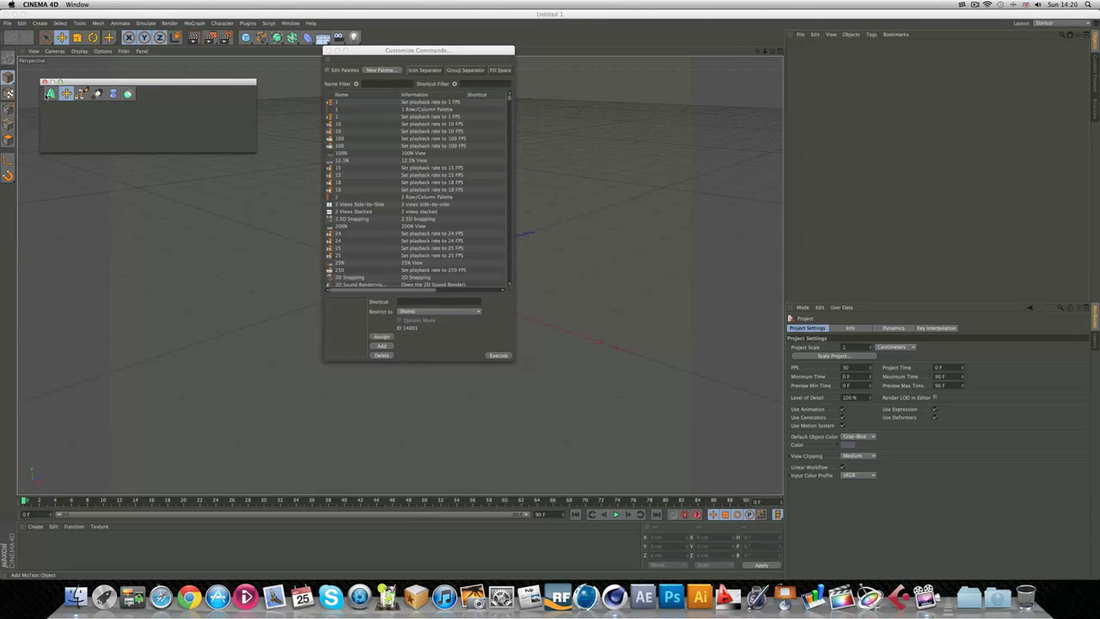
pyautogui.moveTo(43, 93)
pyautogui.mouseDown()
pyautogui.moveTo(381, 37)
pyautogui.moveTo(329, 26)
pyautogui.moveTo(45, 39)
pyautogui.moveTo(10, 168)
pyautogui.moveTo(52, 137)
pyautogui.moveTo(24, 72)
pyautogui.moveTo(527, 270)
pyautogui.moveTo(853, 501)
pyautogui.moveTo(800, 484)
pyautogui.moveTo(782, 306)
pyautogui.moveTo(784, 258)
pyautogui.moveTo(842, 51)
pyautogui.moveTo(828, 31)
pyautogui.mouseUp()
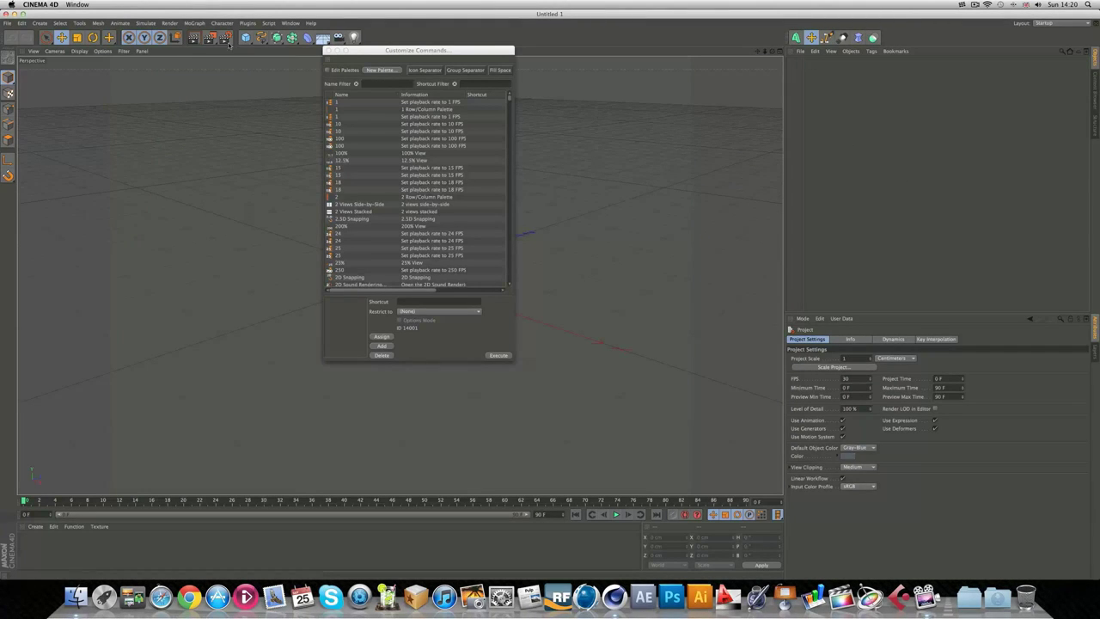
# Step: Try the docked palette's Move tool with a temporary cube in the scene, and delete the cube
pyautogui.moveTo(245, 37); pyautogui.dragTo(314, 45)
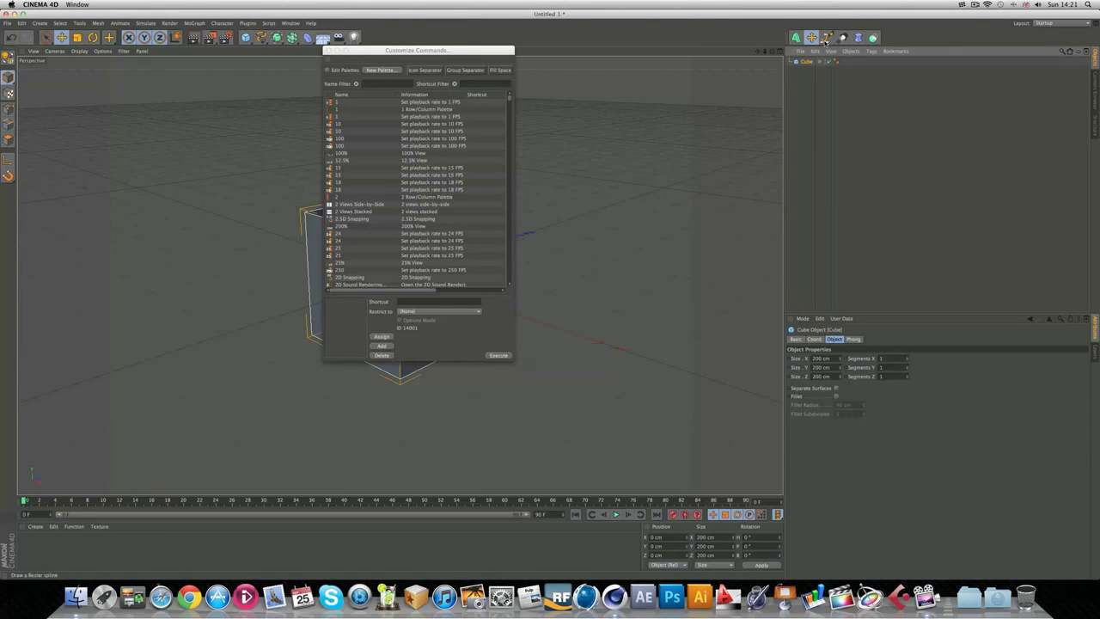
pyautogui.click(812, 38)
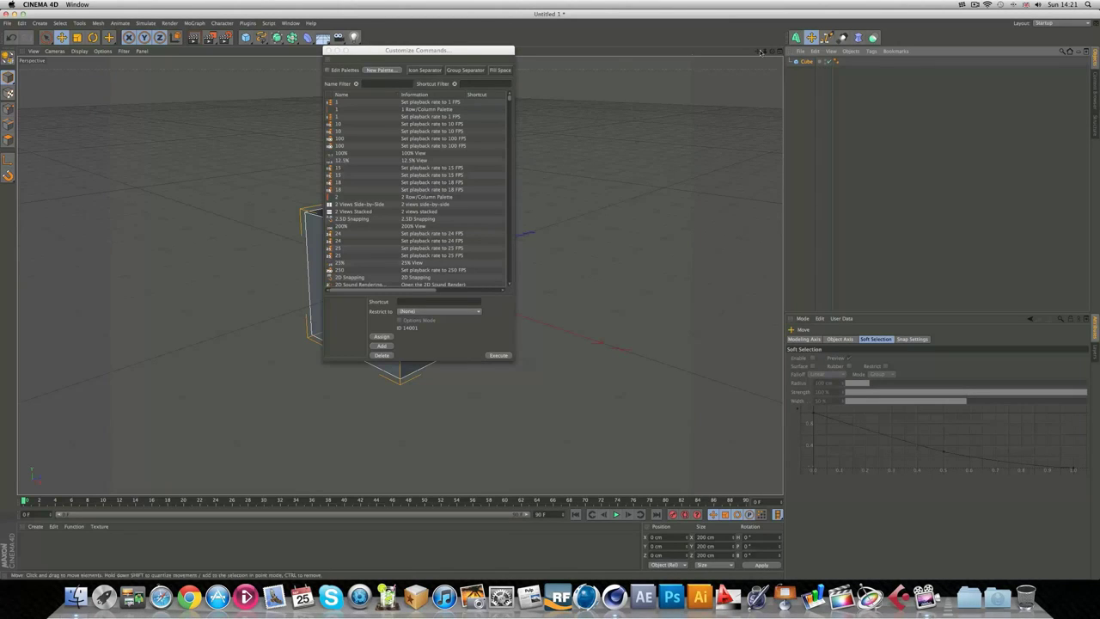
pyautogui.press('Delete')
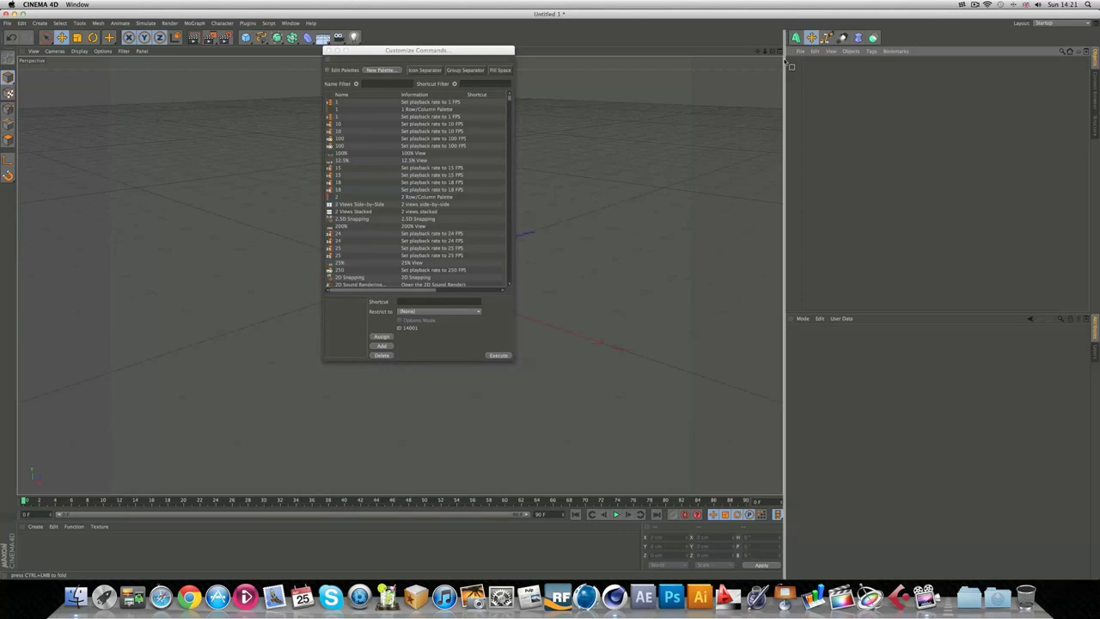
# Step: Widen the viewport and, after trying the palette as a vertical column, return it to a horizontal row above the Object Manager
pyautogui.moveTo(786, 64); pyautogui.dragTo(799, 49)
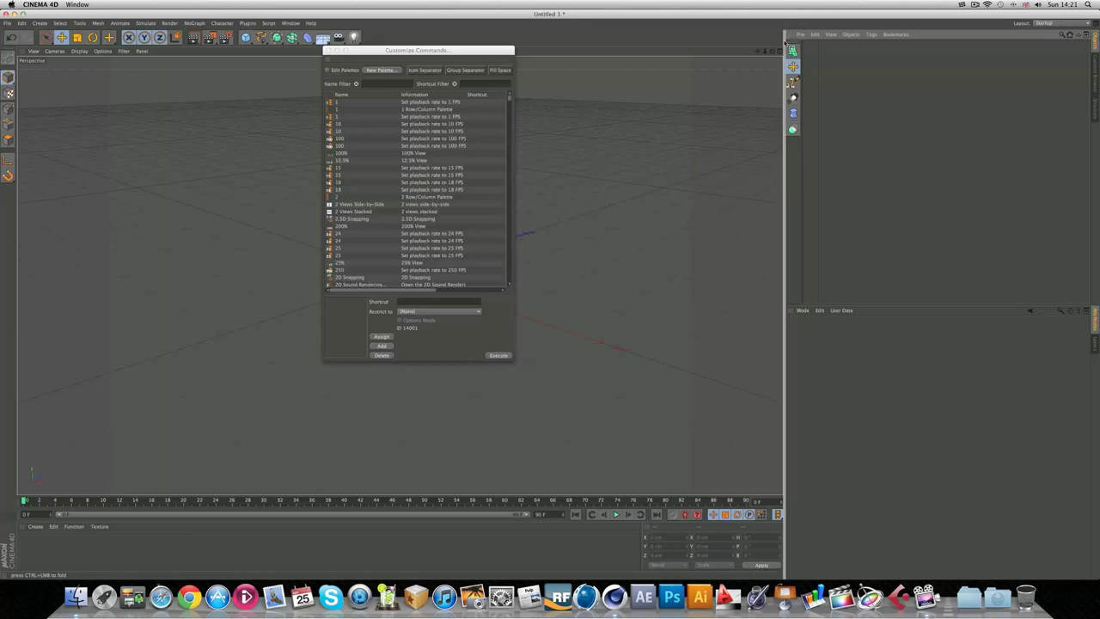
pyautogui.click(784, 43)
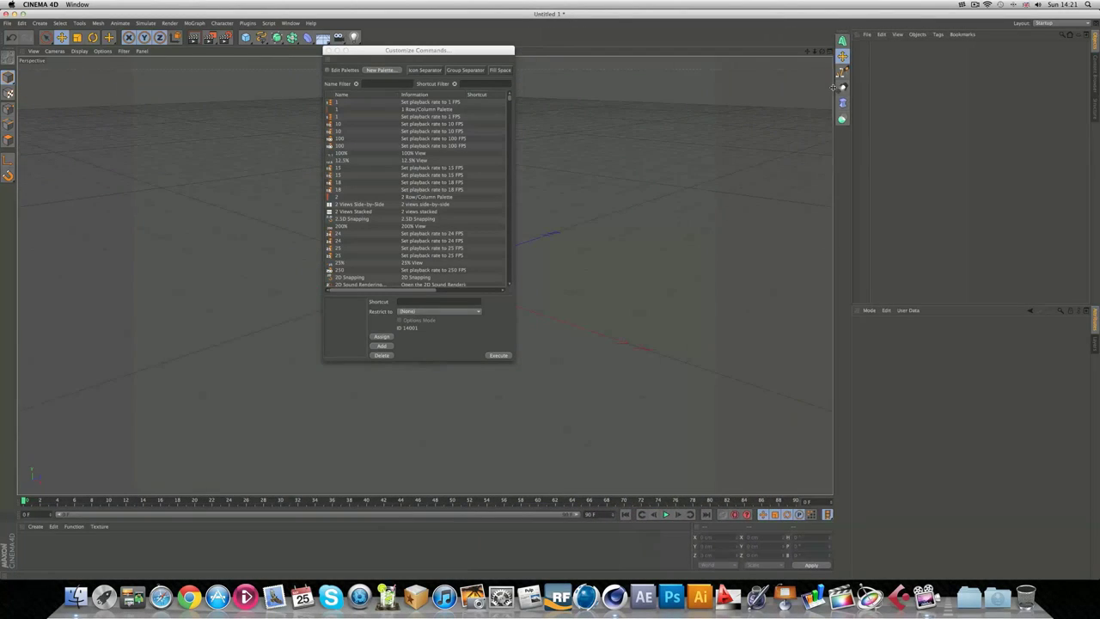
pyautogui.moveTo(822, 89); pyautogui.dragTo(821, 91)
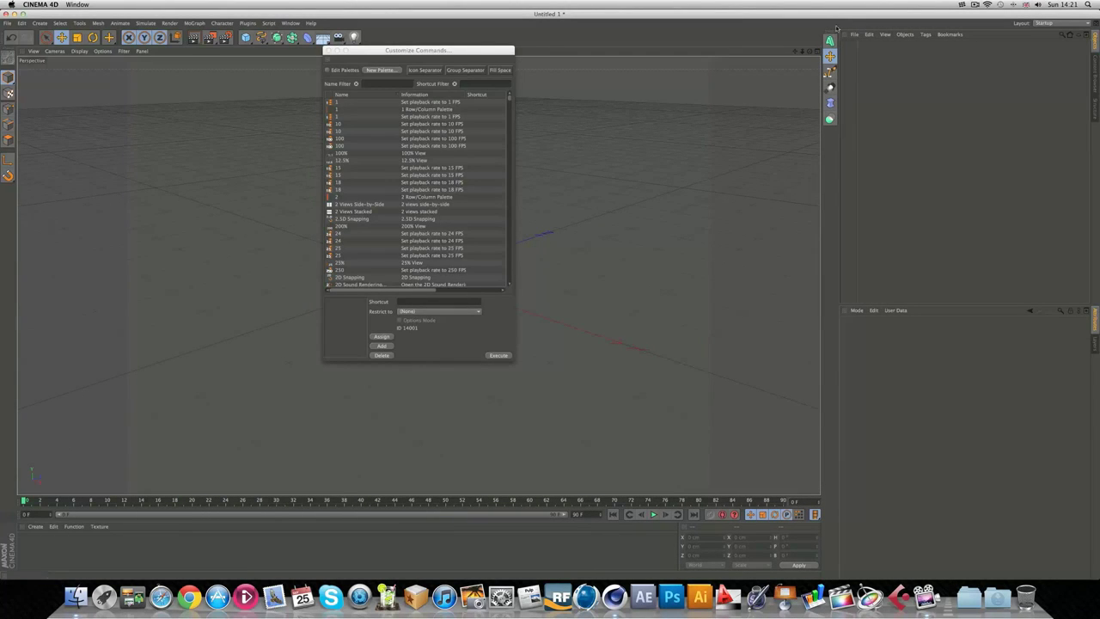
pyautogui.moveTo(833, 36); pyautogui.dragTo(872, 295)
pyautogui.moveTo(554, 305); pyautogui.dragTo(803, 86)
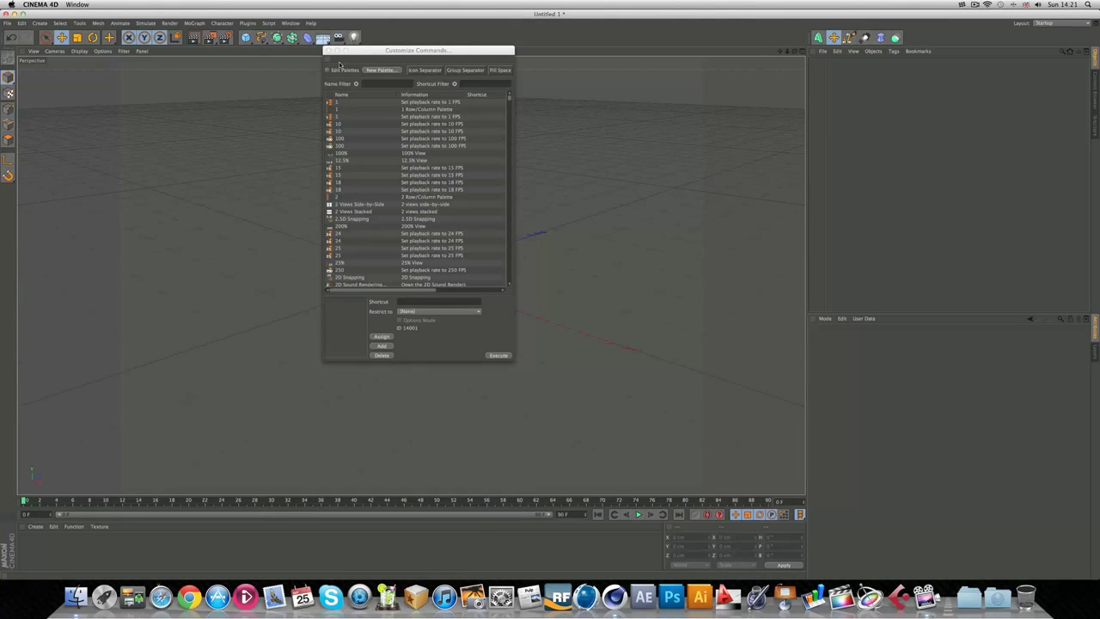
# Step: Create another new palette and add the Thrausi plugin command to it, filtering the commands by "thrau"
pyautogui.click(377, 70)
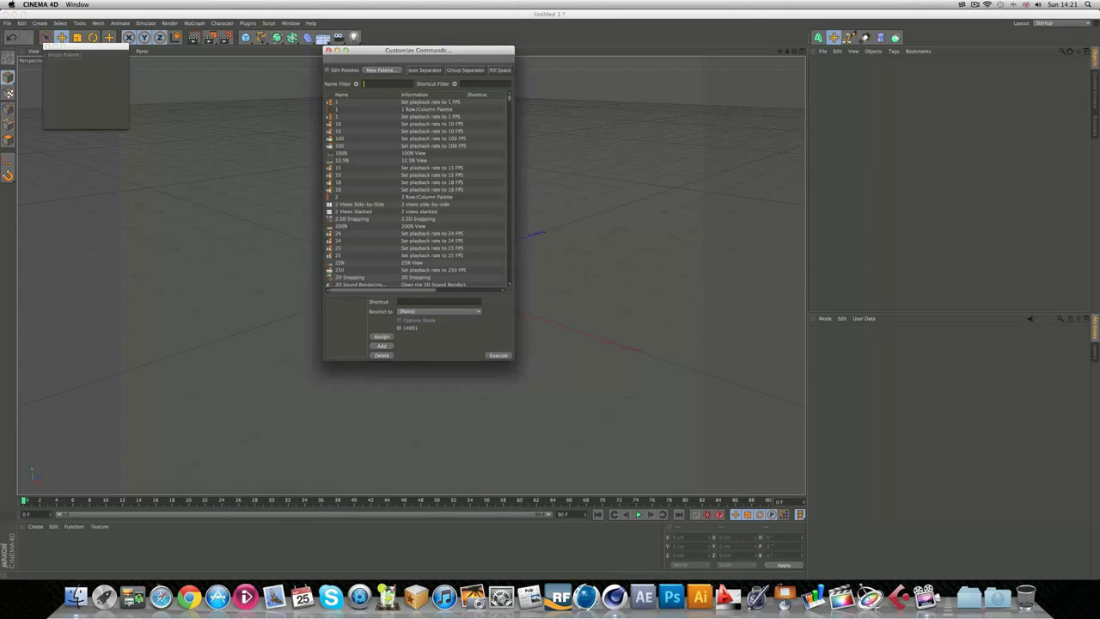
pyautogui.write('th')
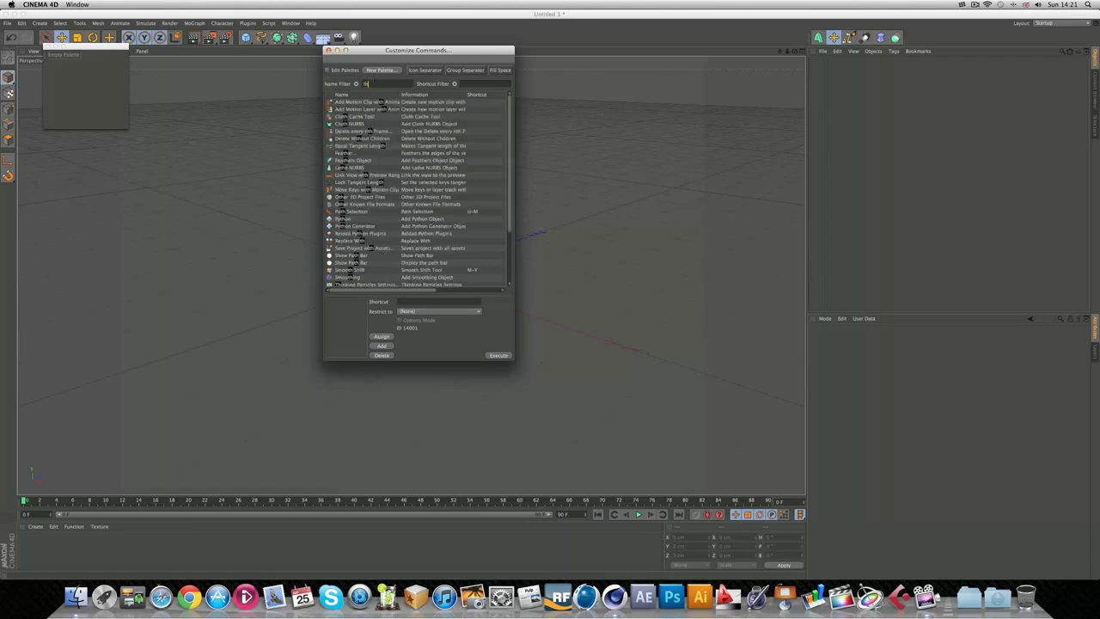
pyautogui.write('ra')
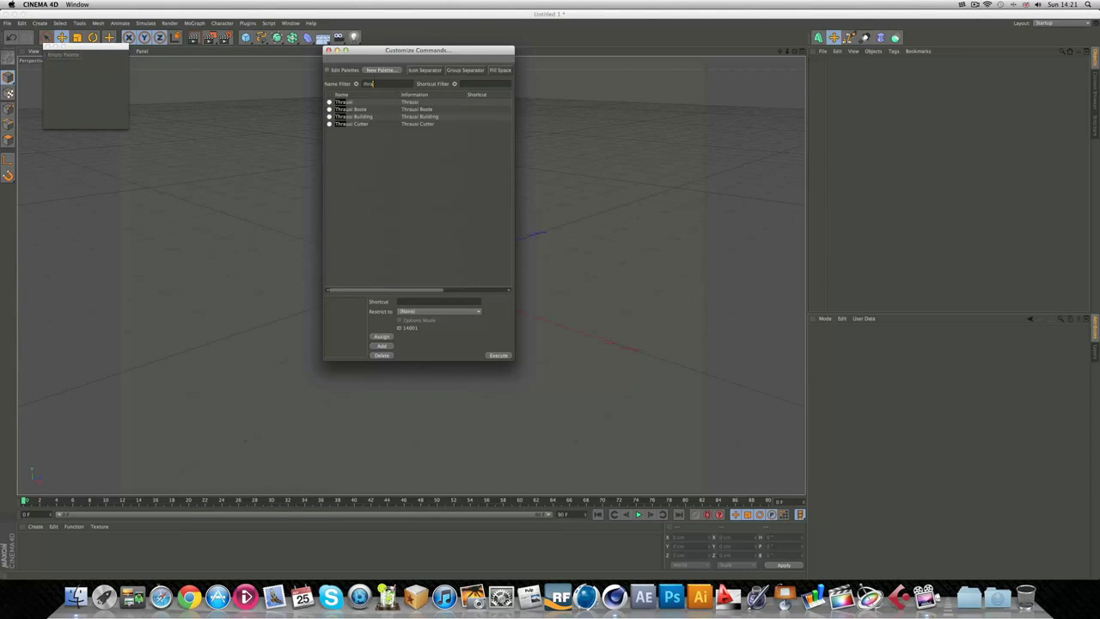
pyautogui.write('u')
pyautogui.moveTo(352, 102); pyautogui.dragTo(54, 58)
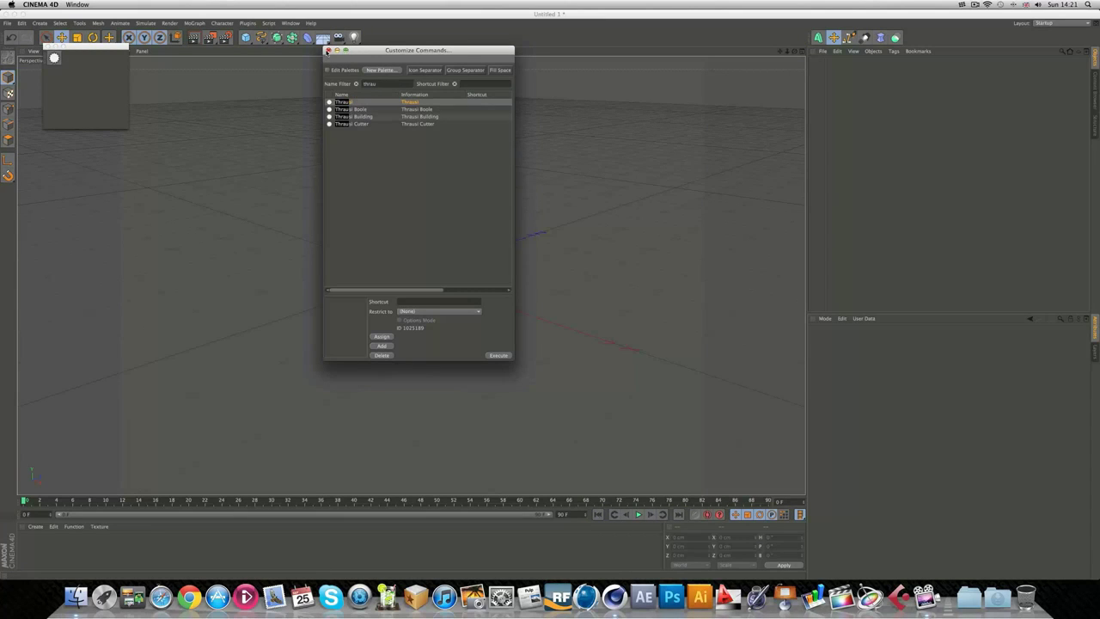
# Step: Dock the Thrausi palette between the Object Manager and the Attribute Manager, and test its command
pyautogui.click(47, 61)
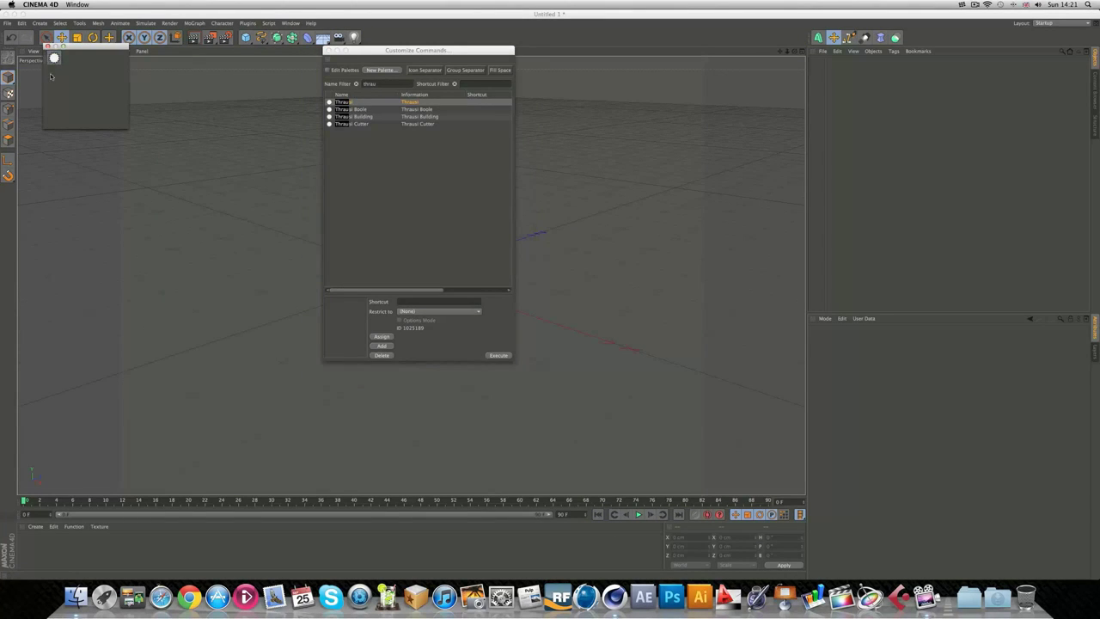
pyautogui.moveTo(47, 60); pyautogui.dragTo(819, 315)
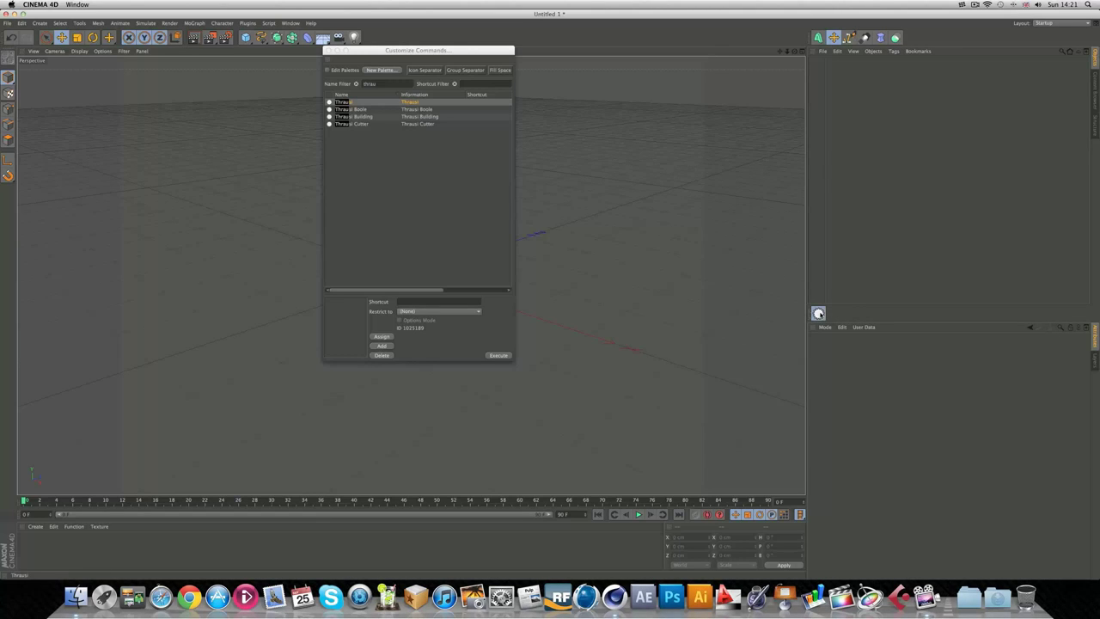
pyautogui.click(818, 313)
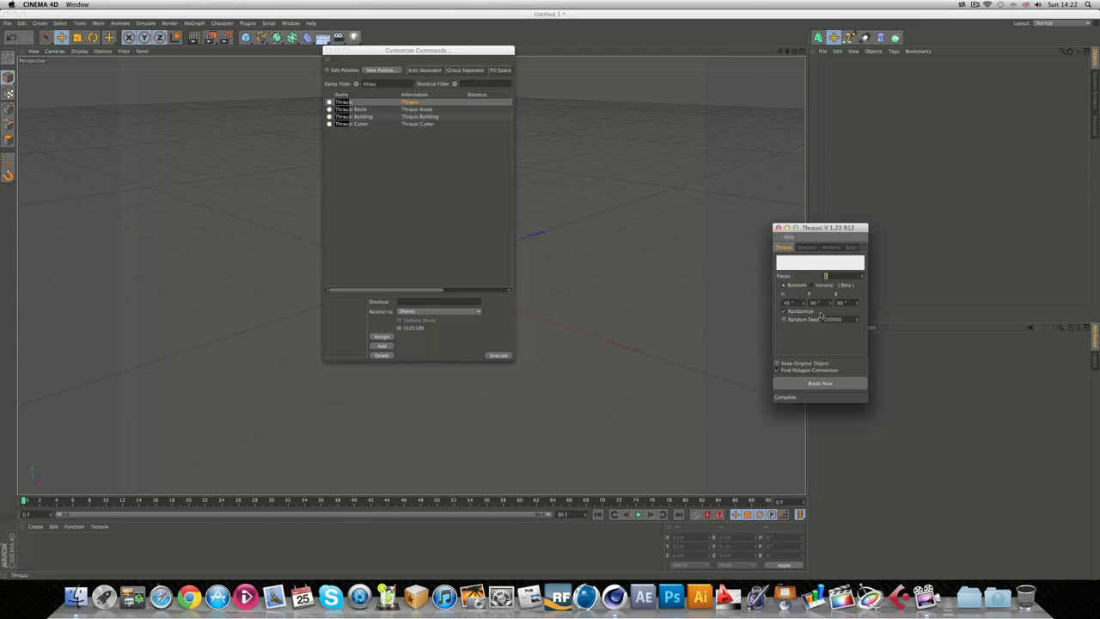
# Step: Examine where the Thrausi 1.22 R12 commands are found among the installed plugins, without running any
pyautogui.click(248, 23)
pyautogui.moveTo(253, 49)
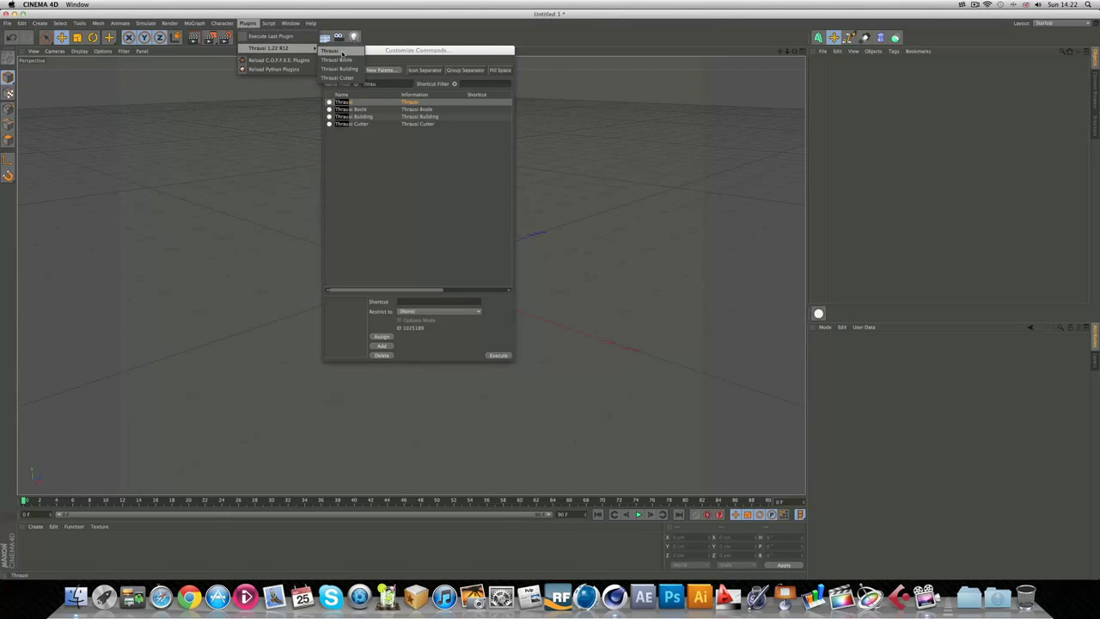
pyautogui.press('Escape')
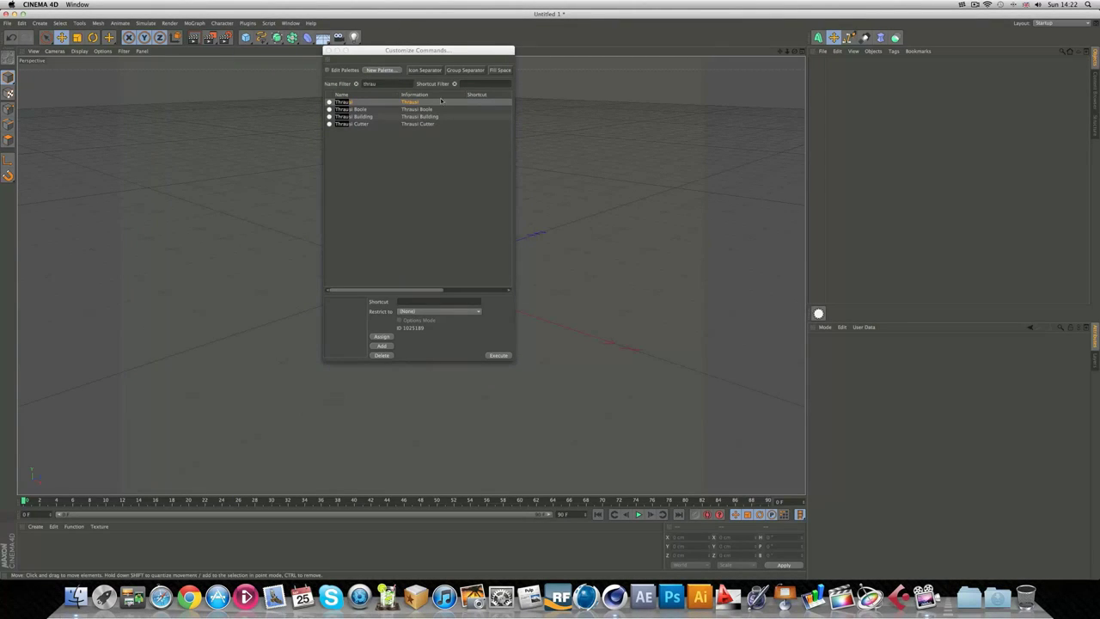
pyautogui.click(246, 23)
pyautogui.moveTo(255, 50)
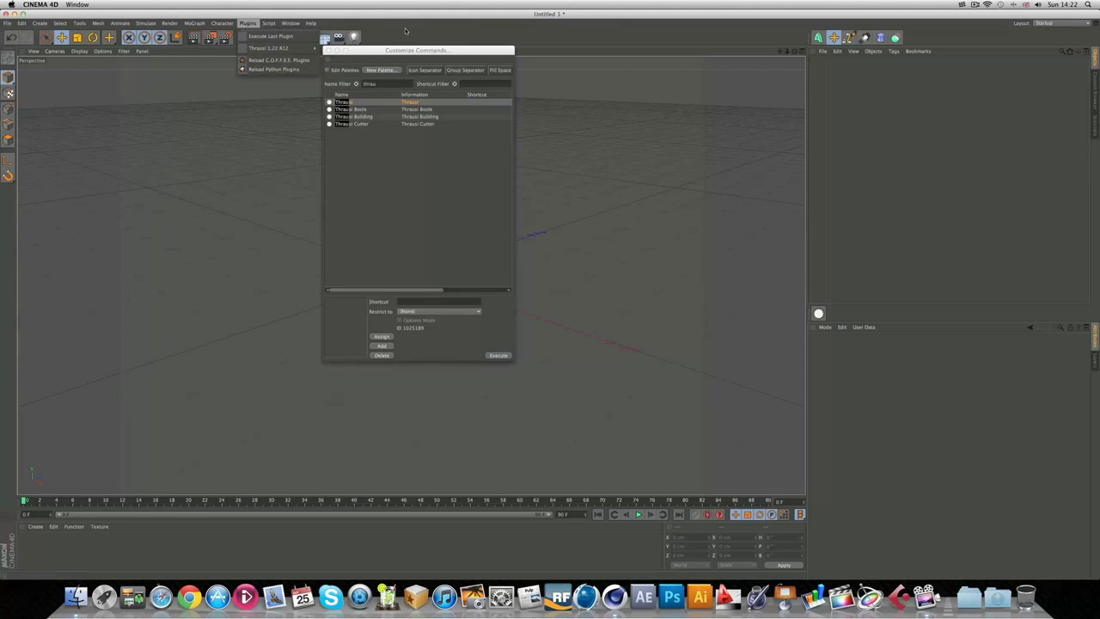
pyautogui.click(406, 31)
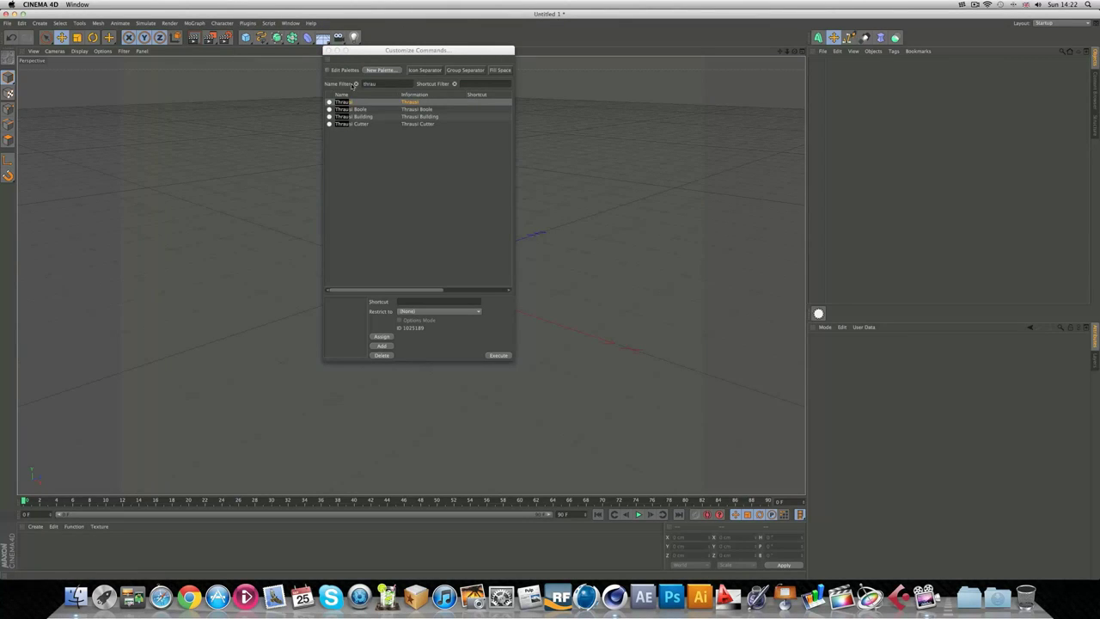
# Step: Clear the name filter and close the Customize Commands window
pyautogui.click(355, 84)
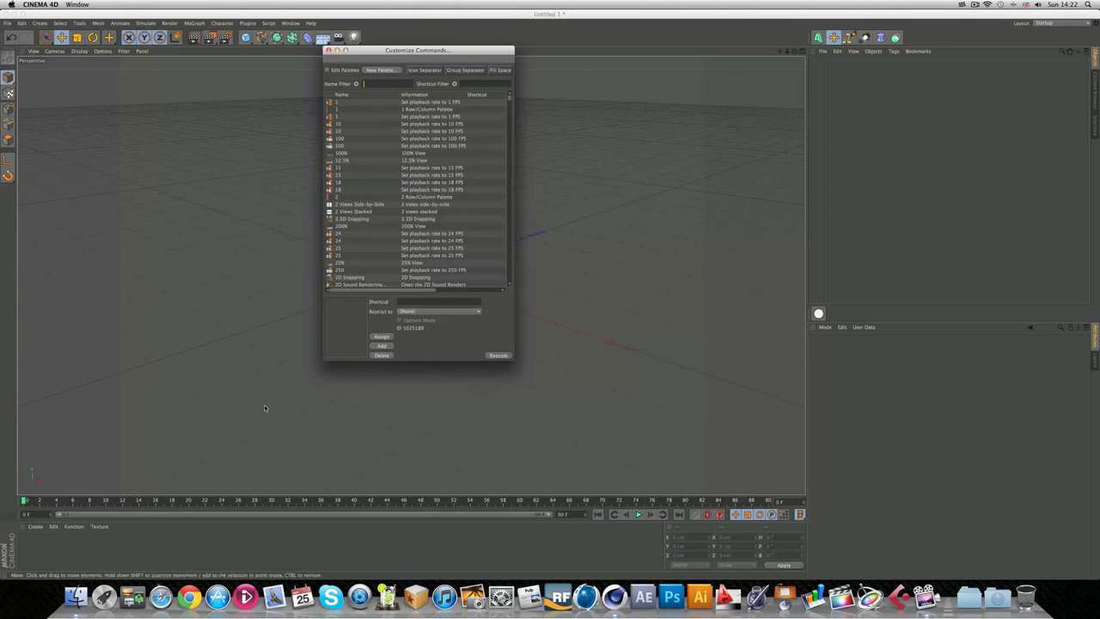
pyautogui.click(327, 51)
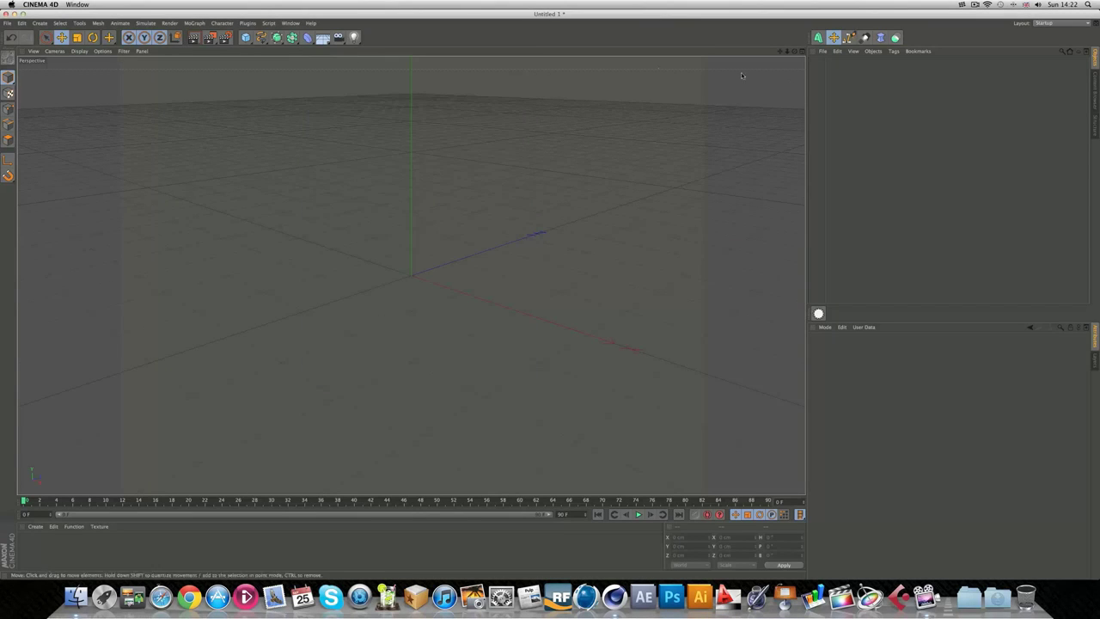
pyautogui.click(963, 4)
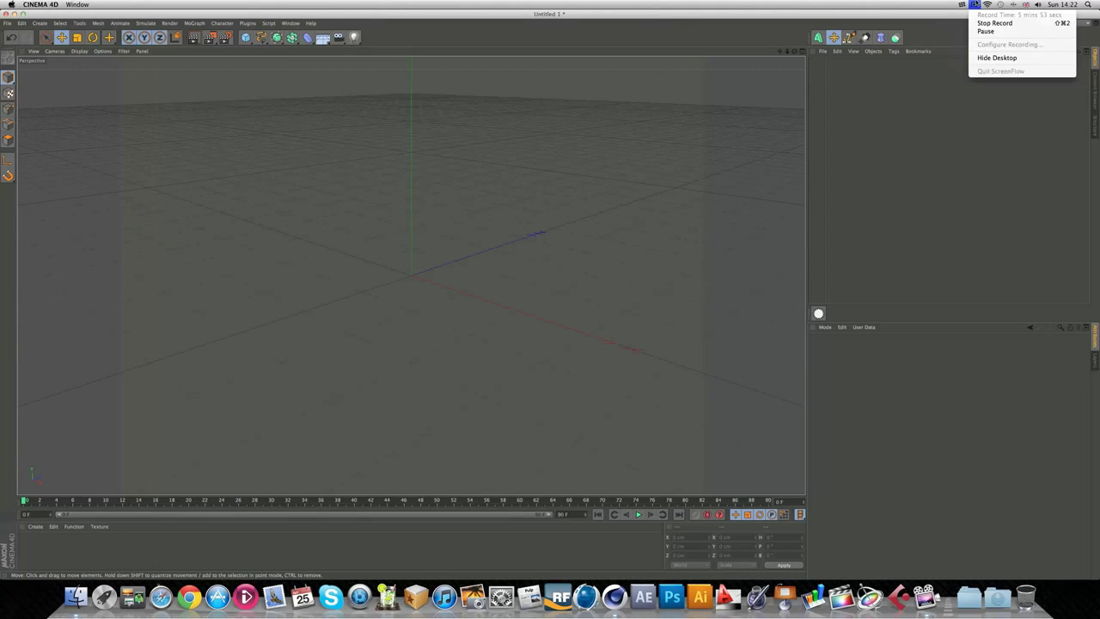
pyautogui.click(974, 4)
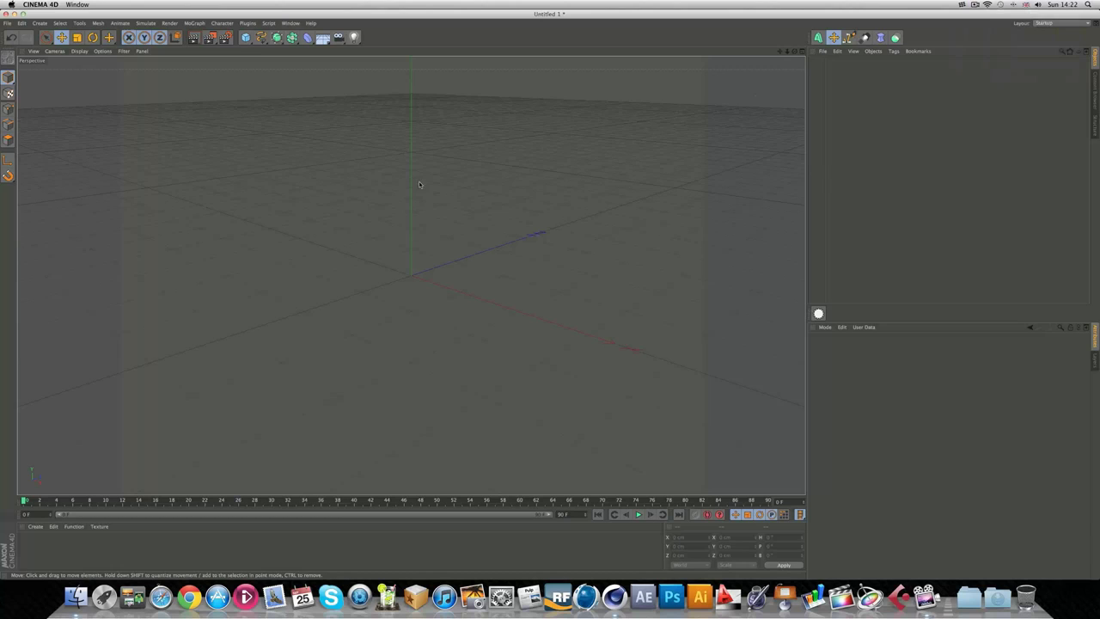
# Step: View the output options in the Render Settings and close the window again
pyautogui.click(226, 38)
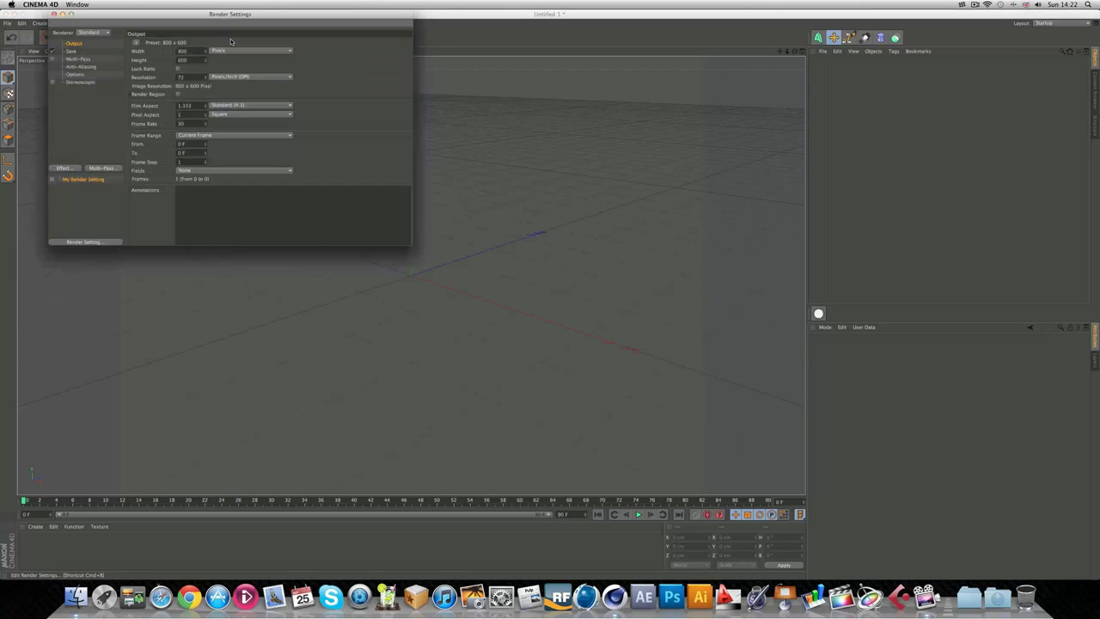
pyautogui.click(54, 14)
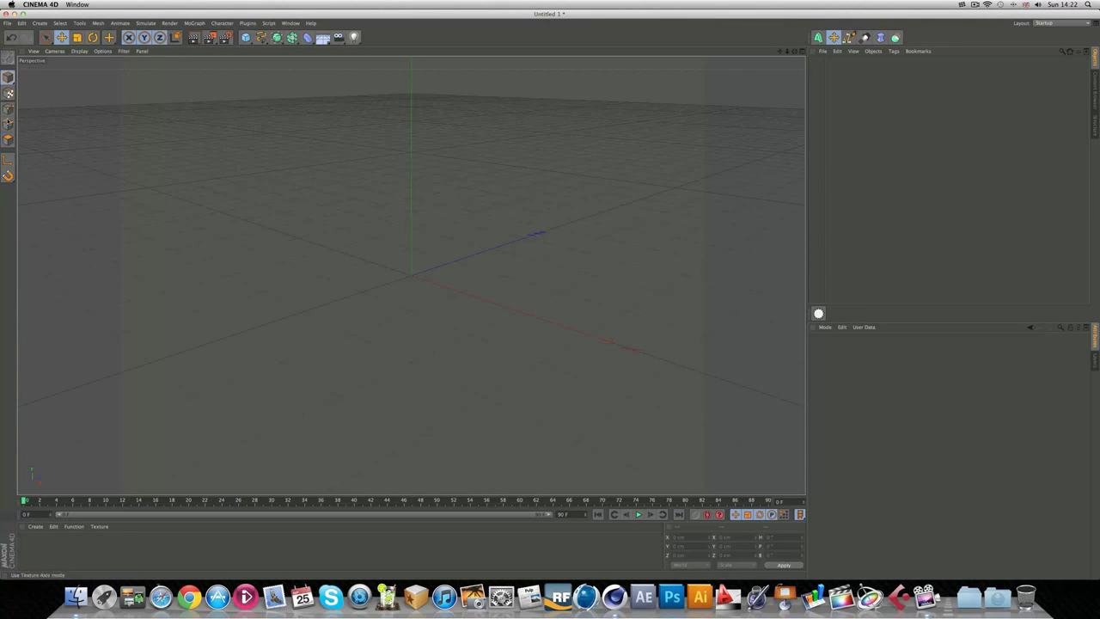
# Step: Add a cube and try the component editing modes on it, ending in Model mode
pyautogui.click(7, 175)
pyautogui.click(8, 109)
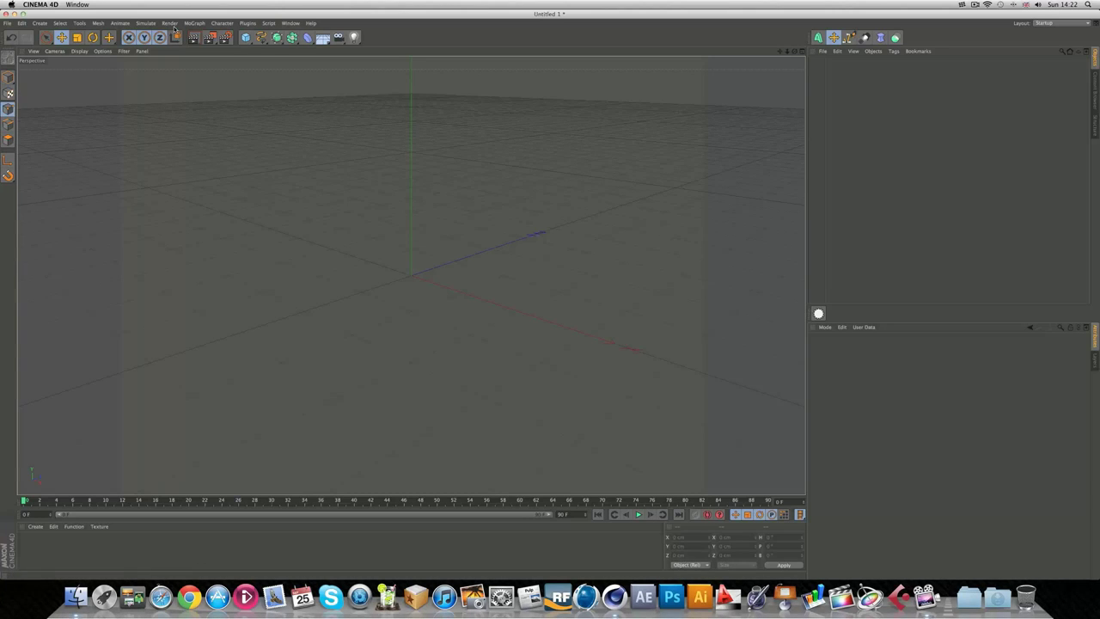
pyautogui.click(245, 37)
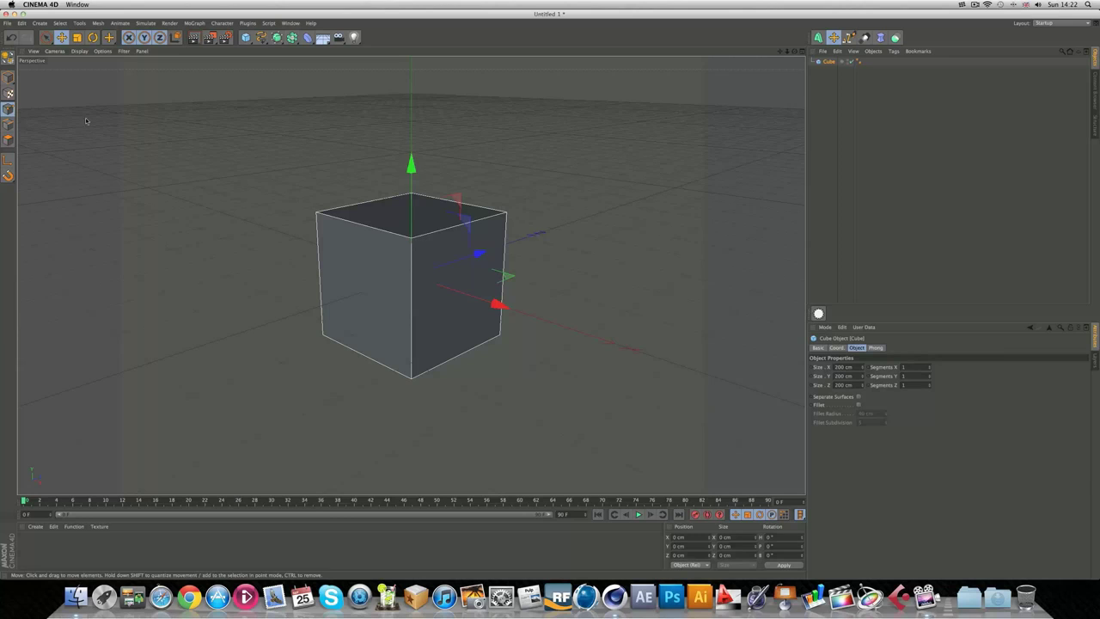
pyautogui.click(8, 123)
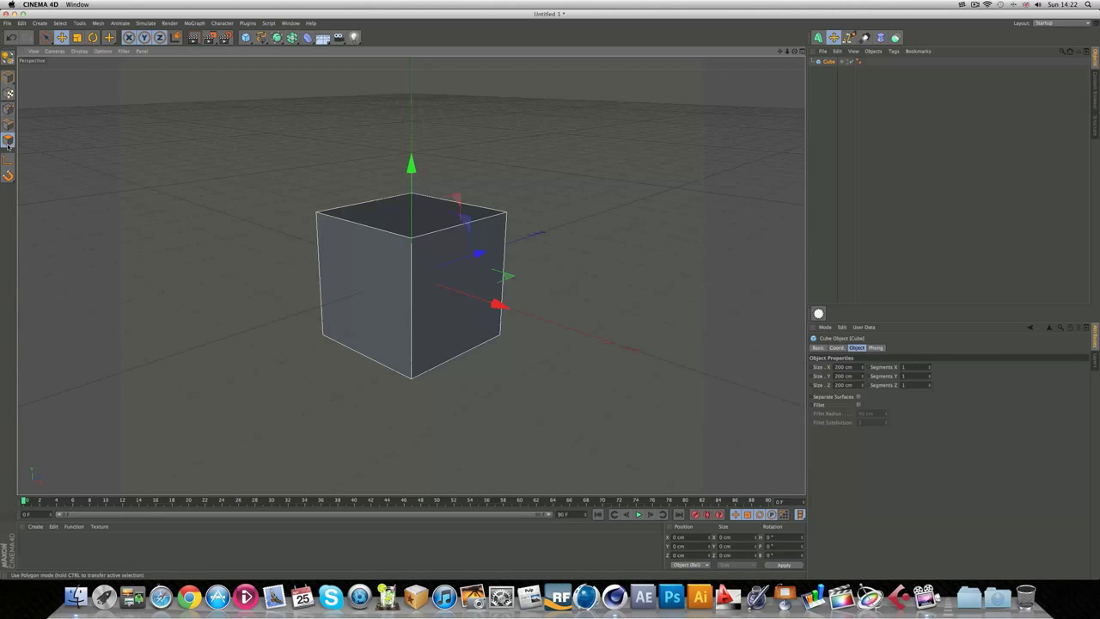
pyautogui.click(8, 78)
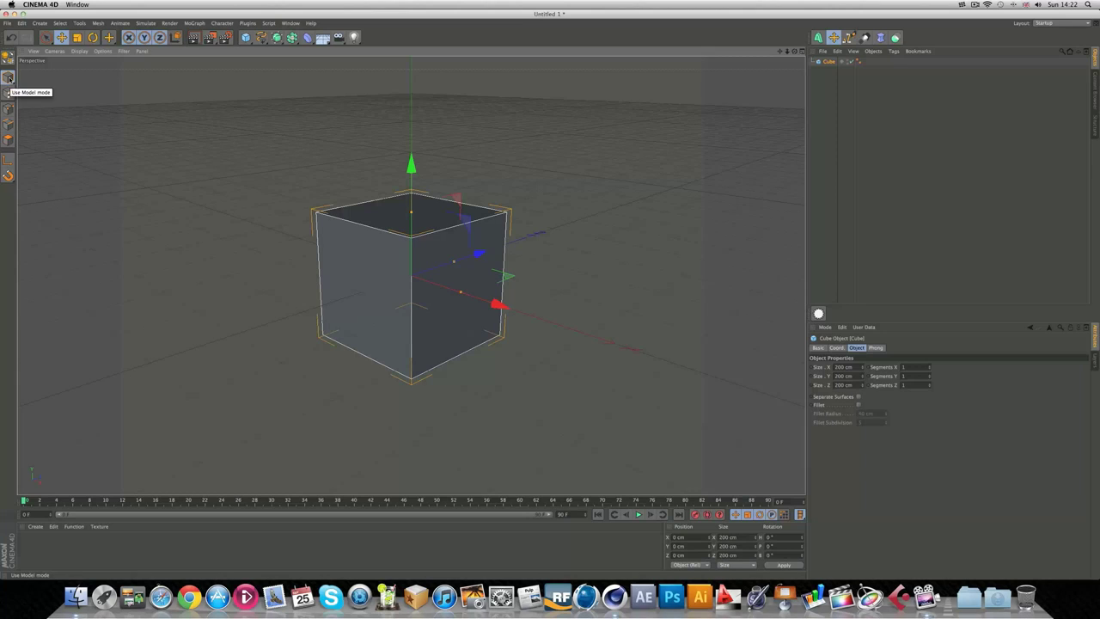
# Step: Make the cube editable and pull its upper right-hand front edge far out of place in Edge mode
pyautogui.click(8, 93)
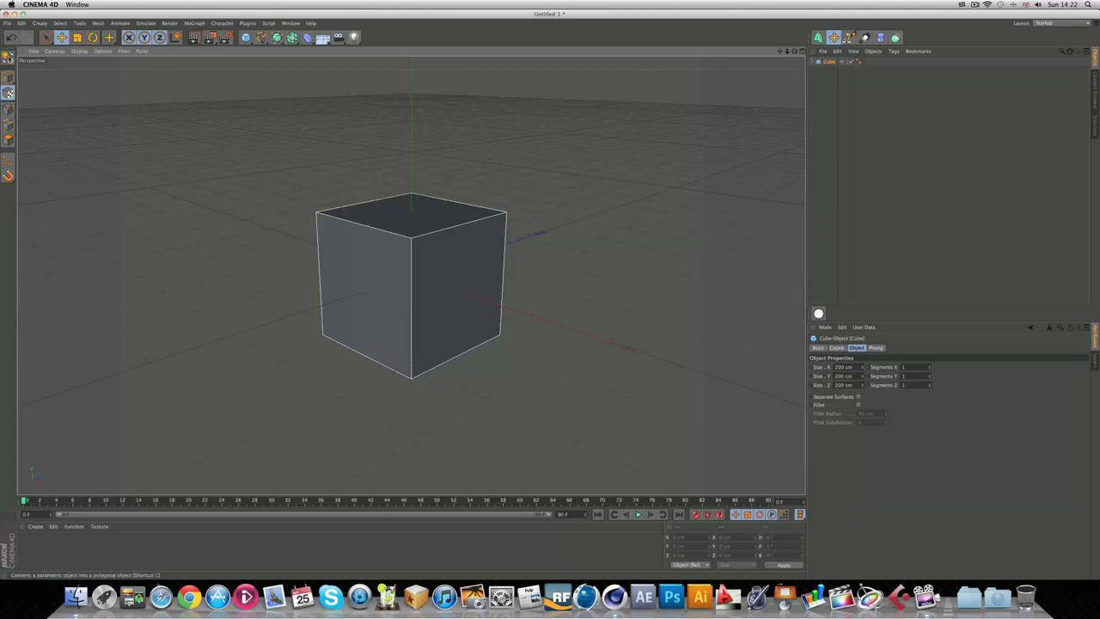
pyautogui.press('c')
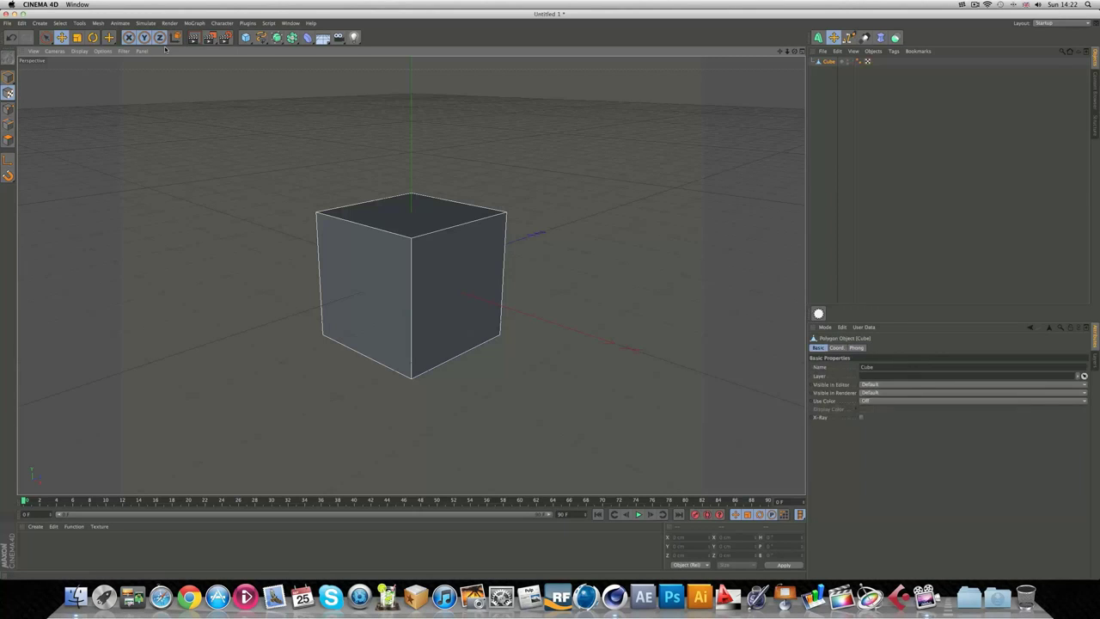
pyautogui.click(8, 109)
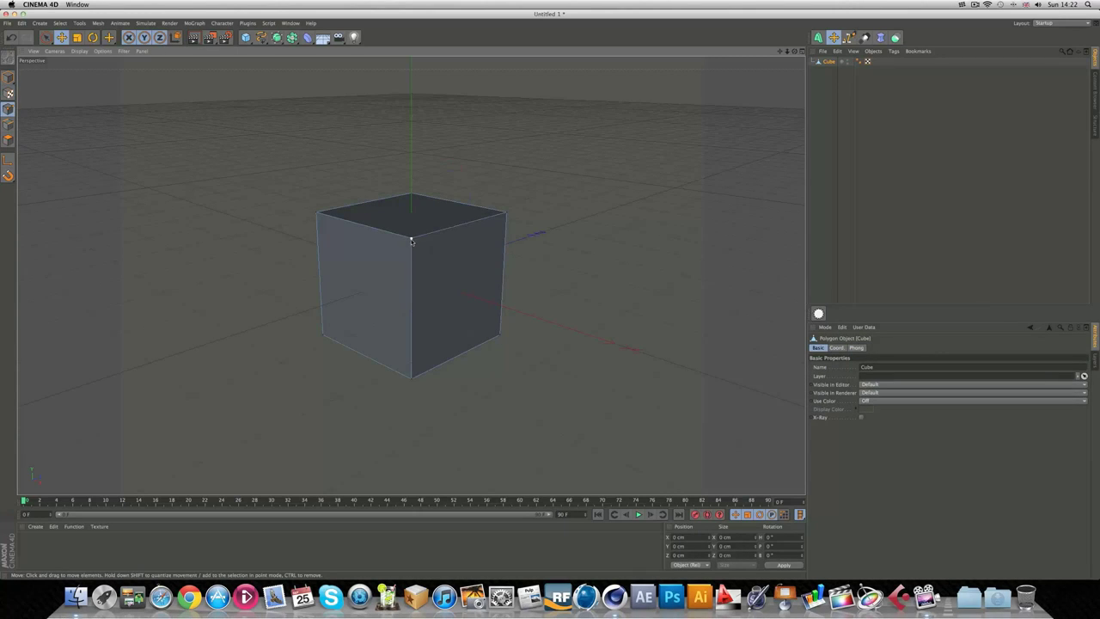
pyautogui.click(8, 124)
pyautogui.click(505, 212)
pyautogui.moveTo(521, 208); pyautogui.dragTo(237, 273)
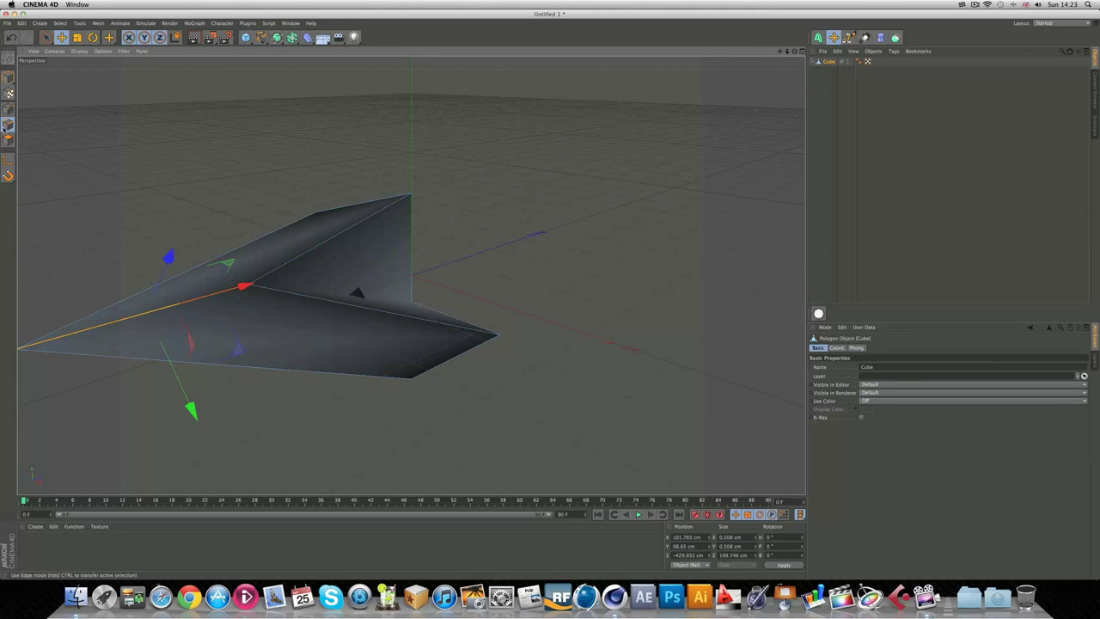
# Step: Enable snapping and delete the distorted cube
pyautogui.click(8, 175)
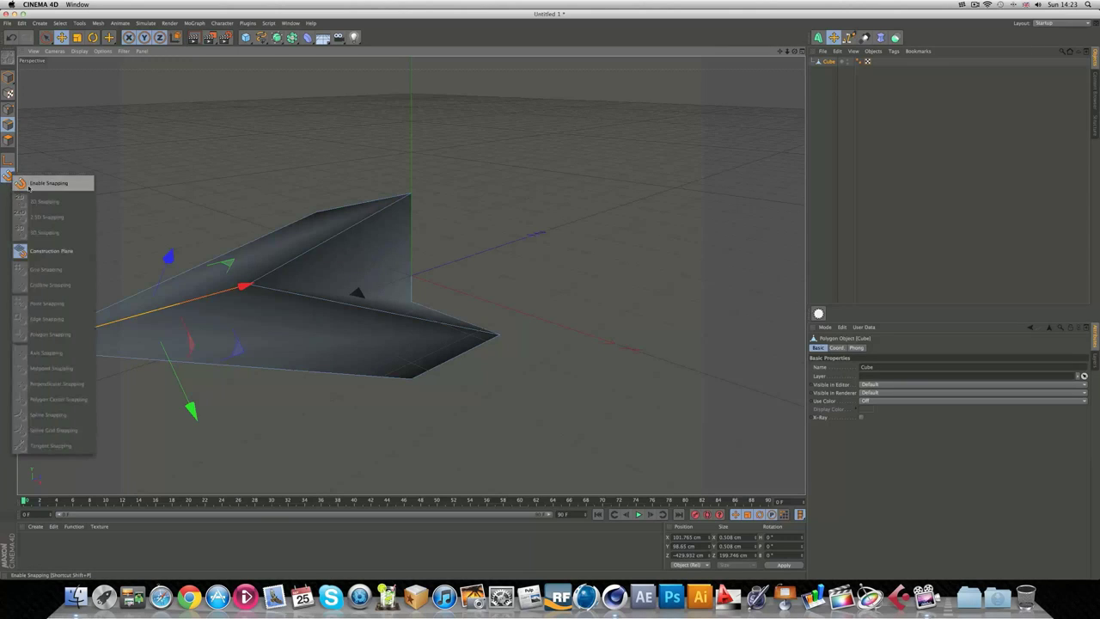
pyautogui.click(29, 185)
pyautogui.click(8, 175)
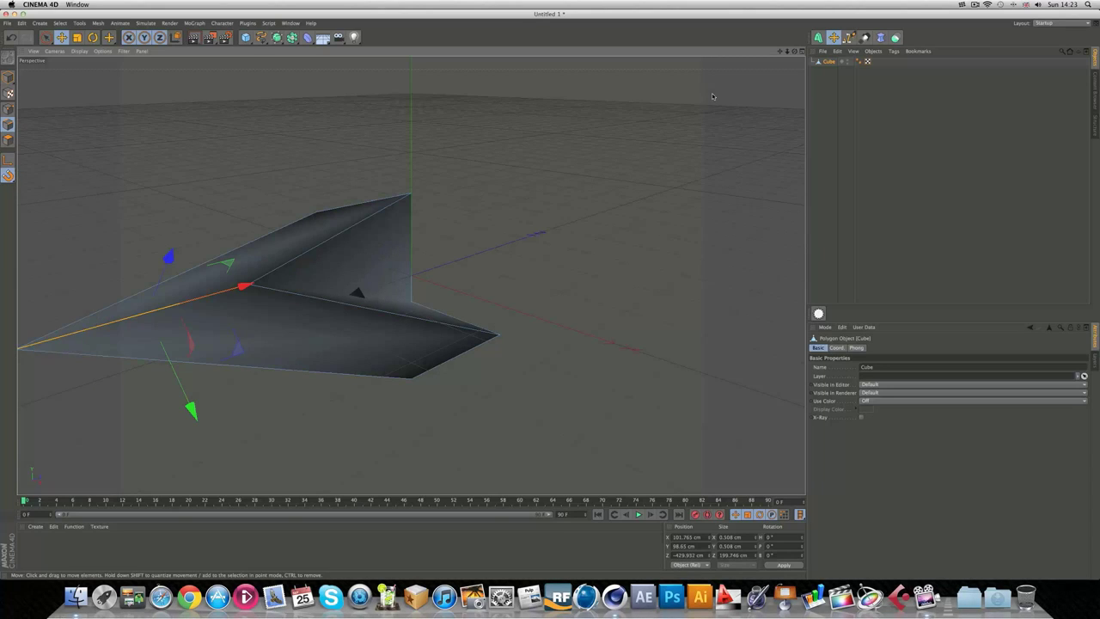
pyautogui.press('Delete')
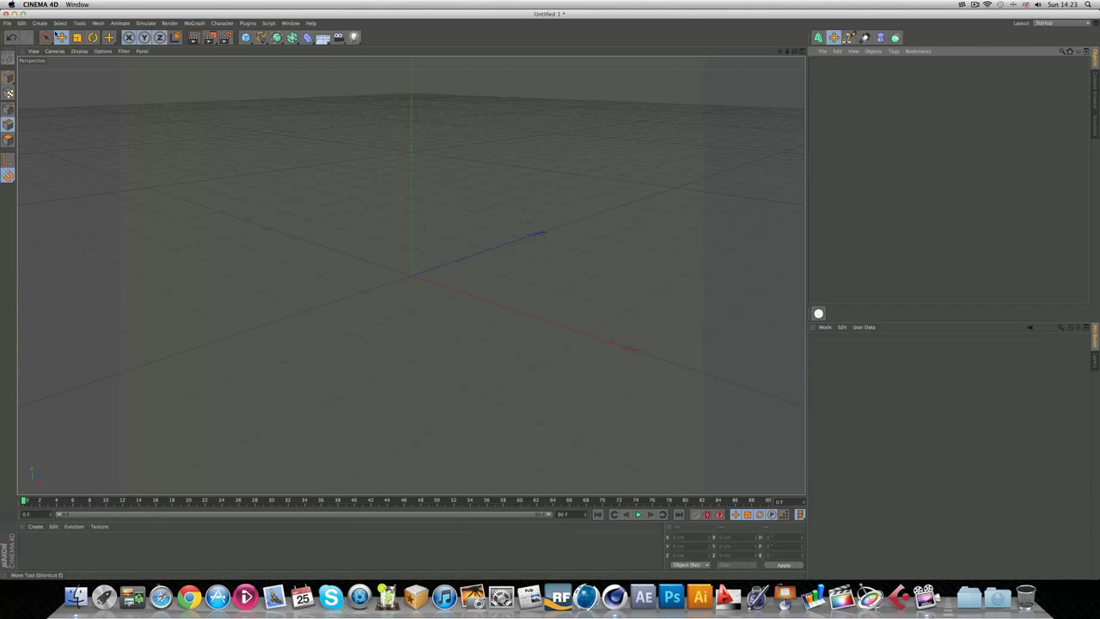
# Step: Add a new cube and shift it along its axes with the Move tool
pyautogui.click(109, 37)
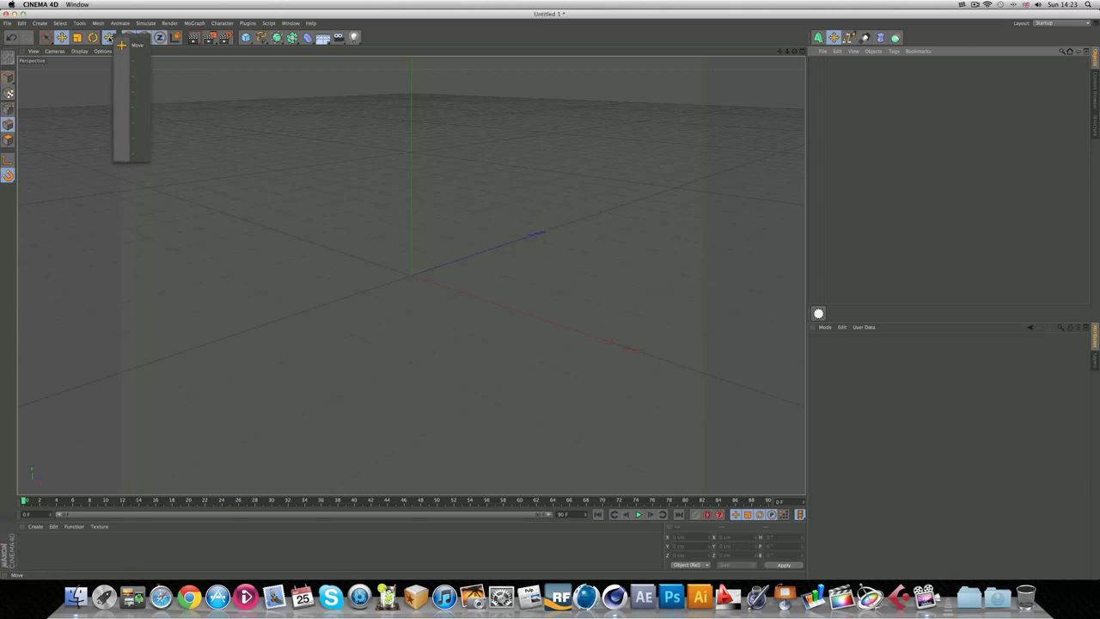
pyautogui.click(121, 45)
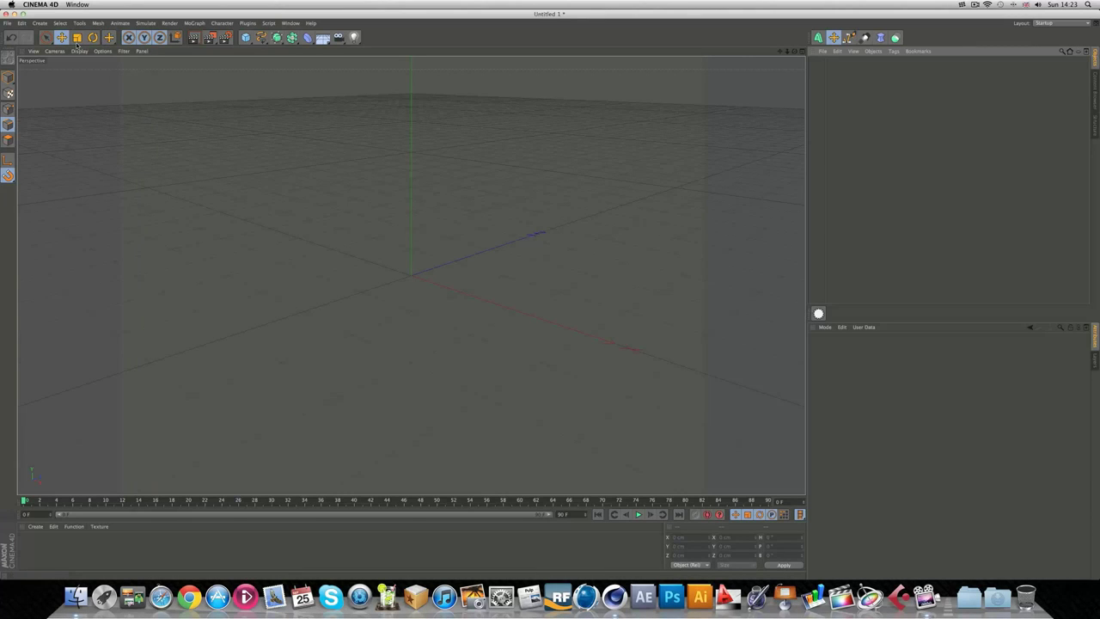
pyautogui.click(60, 38)
pyautogui.click(245, 37)
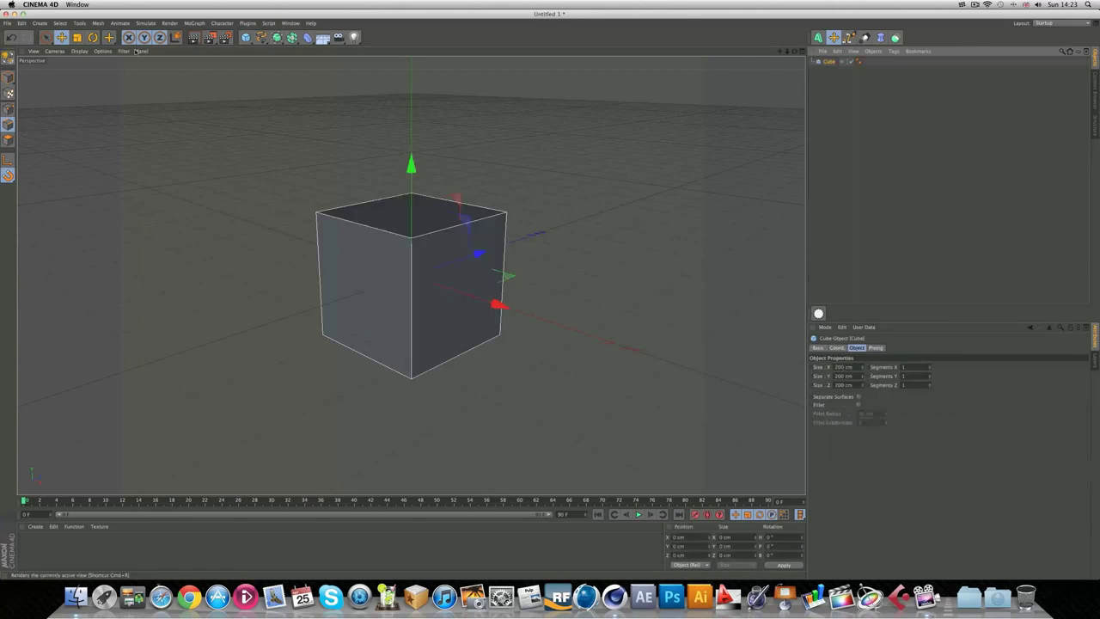
pyautogui.moveTo(498, 301); pyautogui.dragTo(456, 291)
pyautogui.moveTo(444, 242); pyautogui.dragTo(550, 275)
# Step: Try the Scale tool on the cube, and turn the cube freely around several axes with the Rotate tool
pyautogui.click(77, 36)
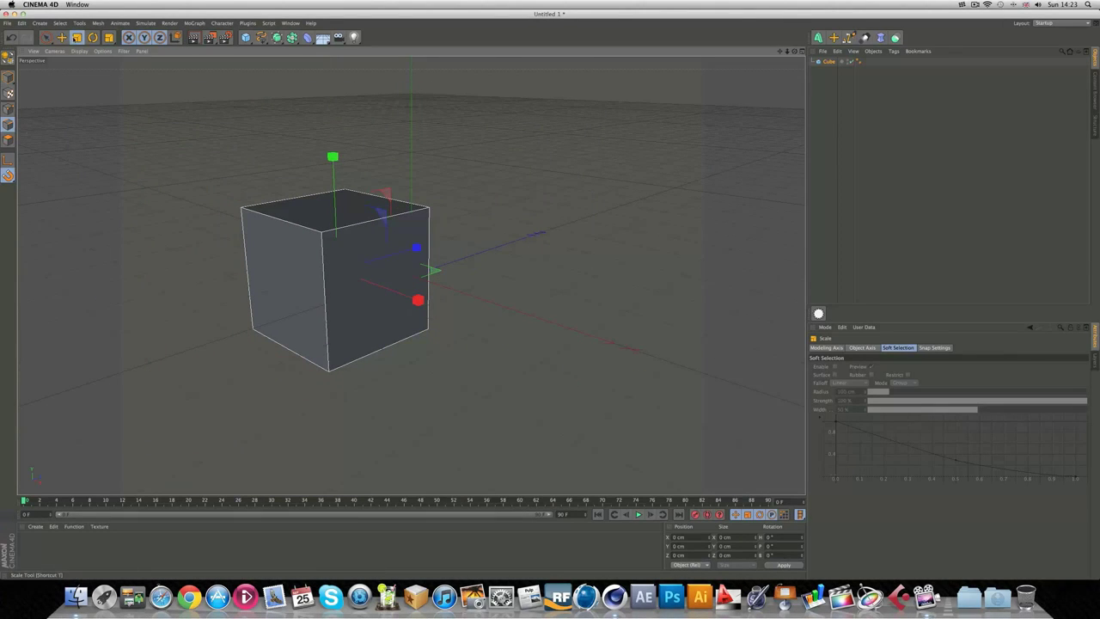
pyautogui.click(92, 37)
pyautogui.moveTo(318, 218); pyautogui.dragTo(378, 215)
pyautogui.moveTo(396, 280)
pyautogui.mouseDown()
pyautogui.moveTo(283, 284)
pyautogui.moveTo(428, 284)
pyautogui.moveTo(396, 280)
pyautogui.mouseUp()
pyautogui.moveTo(333, 215); pyautogui.dragTo(322, 248)
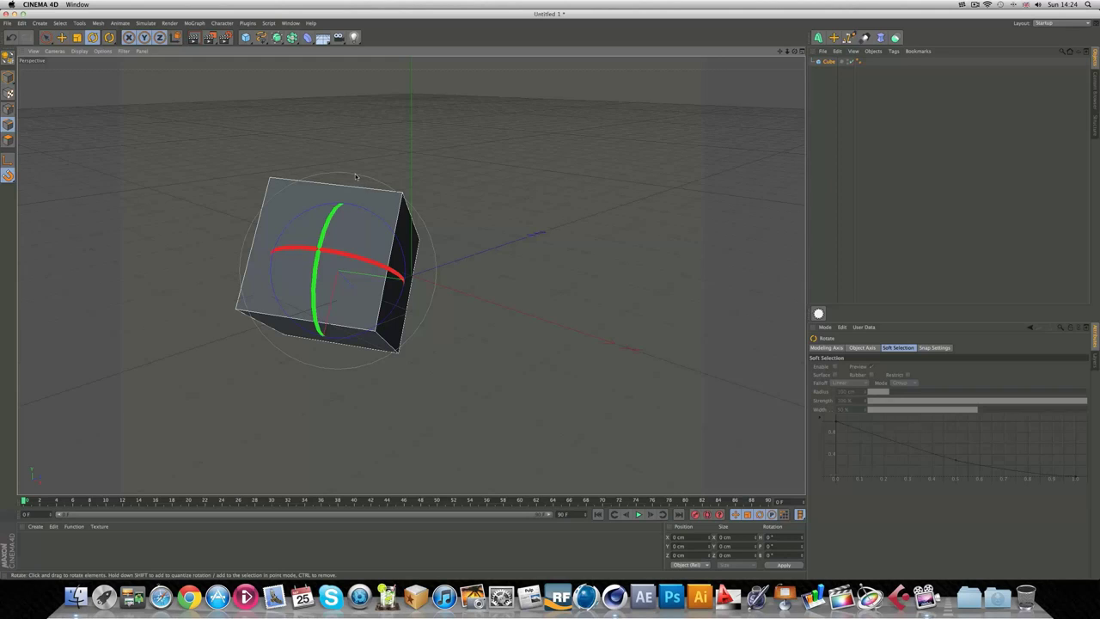
# Step: Replace the rotated cube with a new default cube and activate the Live Selection tool
pyautogui.click(825, 64)
pyautogui.press('Delete')
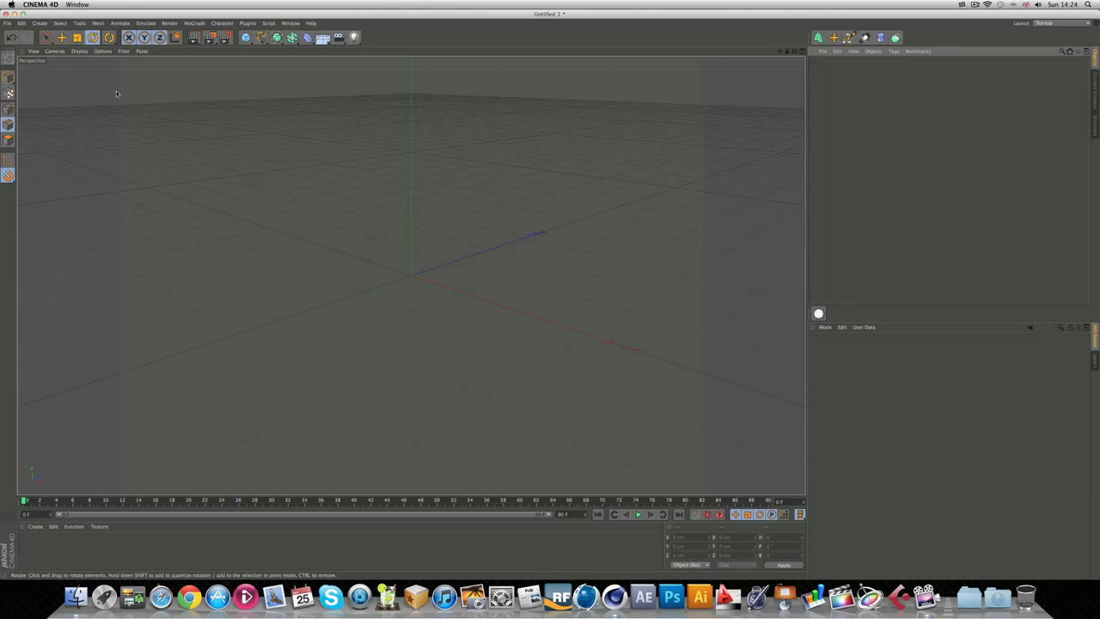
pyautogui.click(244, 37)
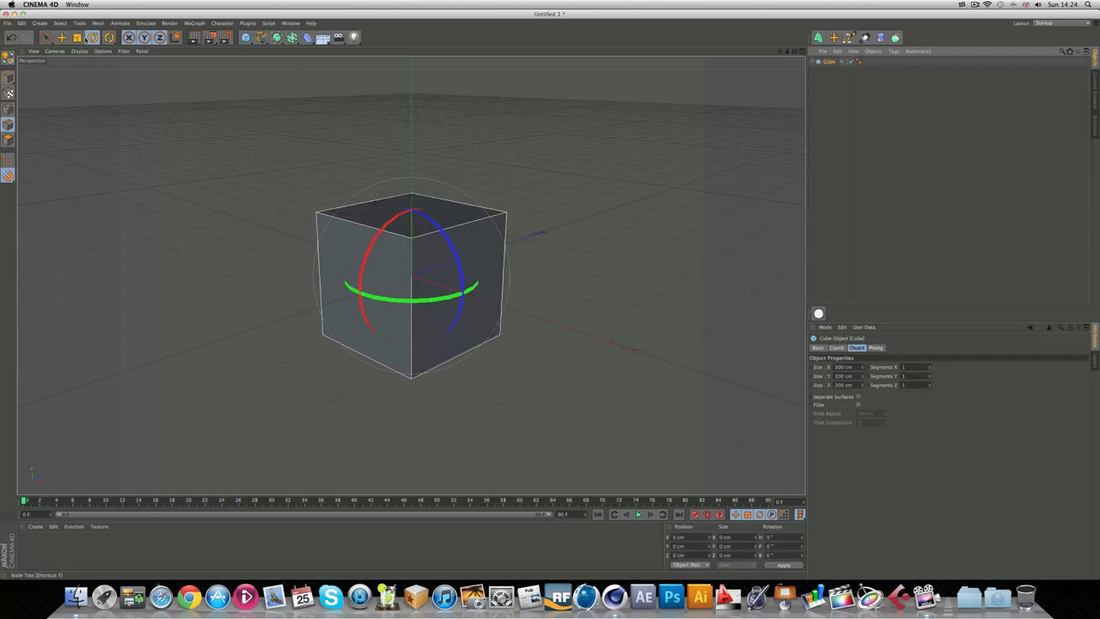
pyautogui.click(46, 37)
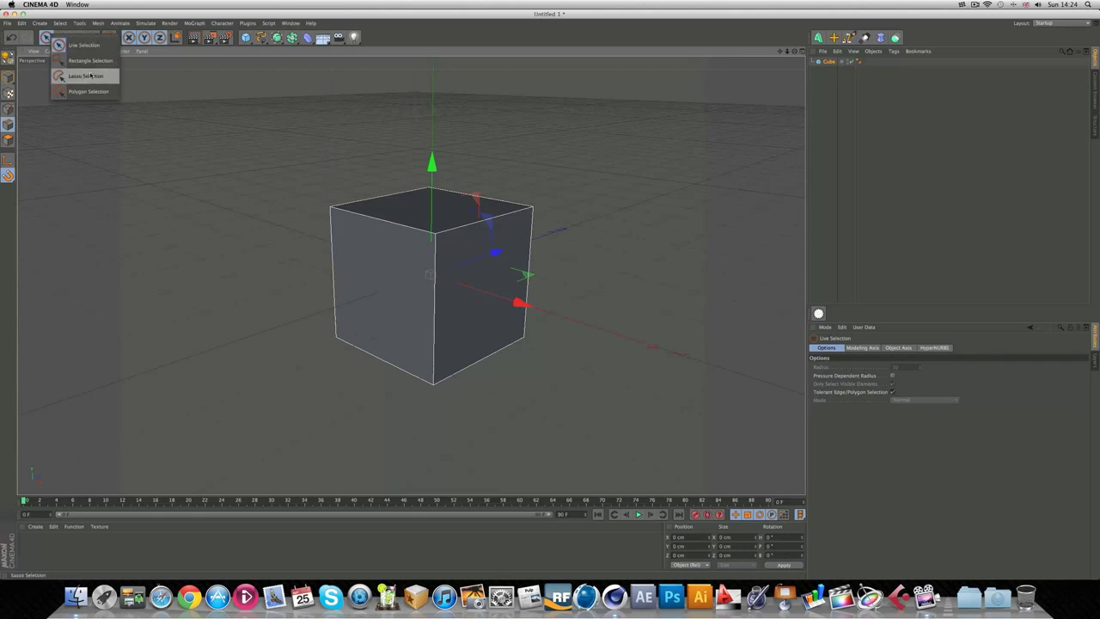
pyautogui.scroll(3, 292, 197)
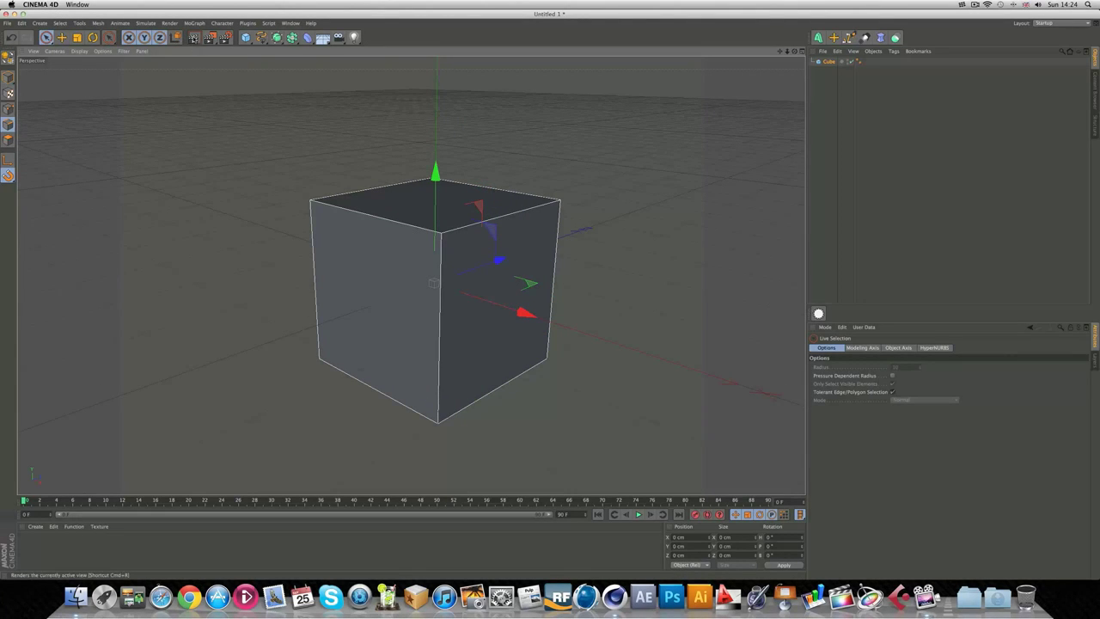
# Step: Open the Render Settings and view the screen resolution presets for the output without choosing one
pyautogui.click(225, 37)
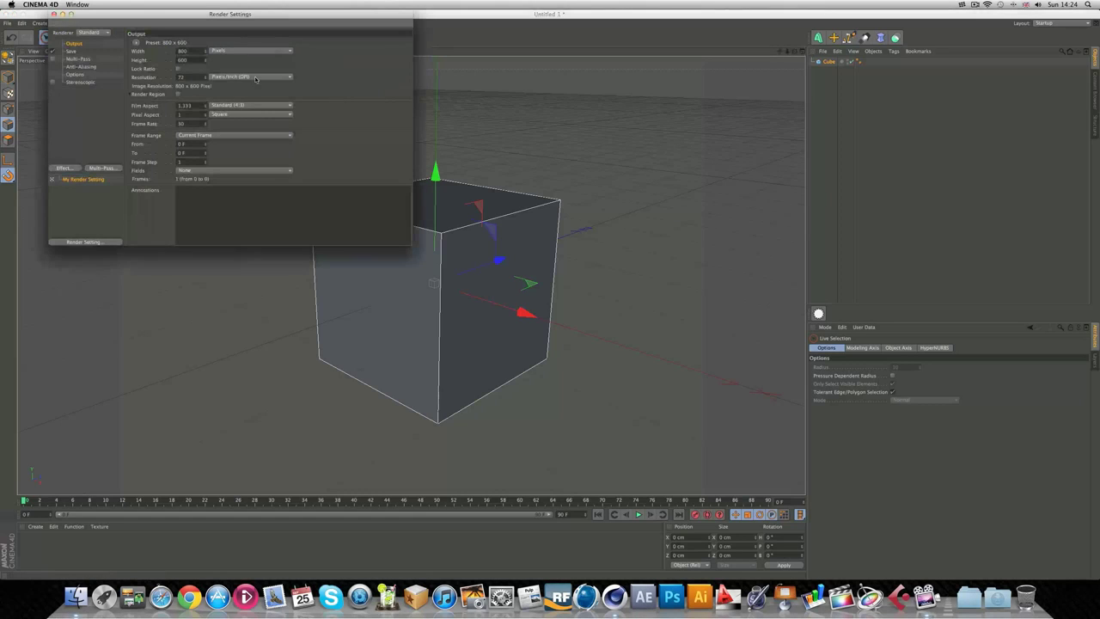
pyautogui.moveTo(98, 17); pyautogui.dragTo(95, 35)
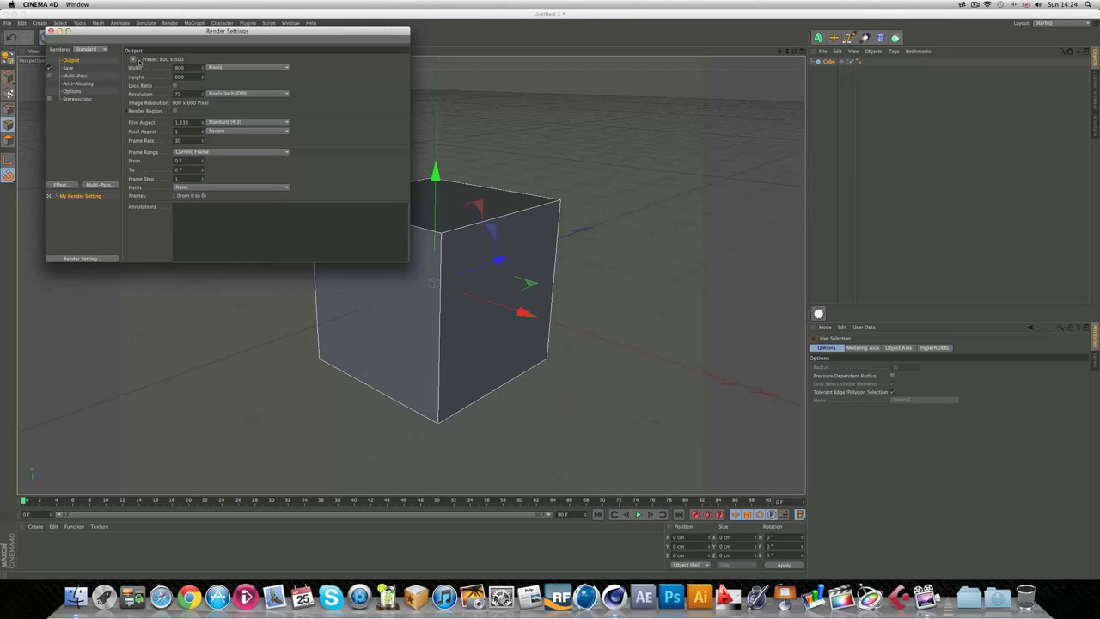
pyautogui.click(133, 59)
pyautogui.moveTo(155, 74)
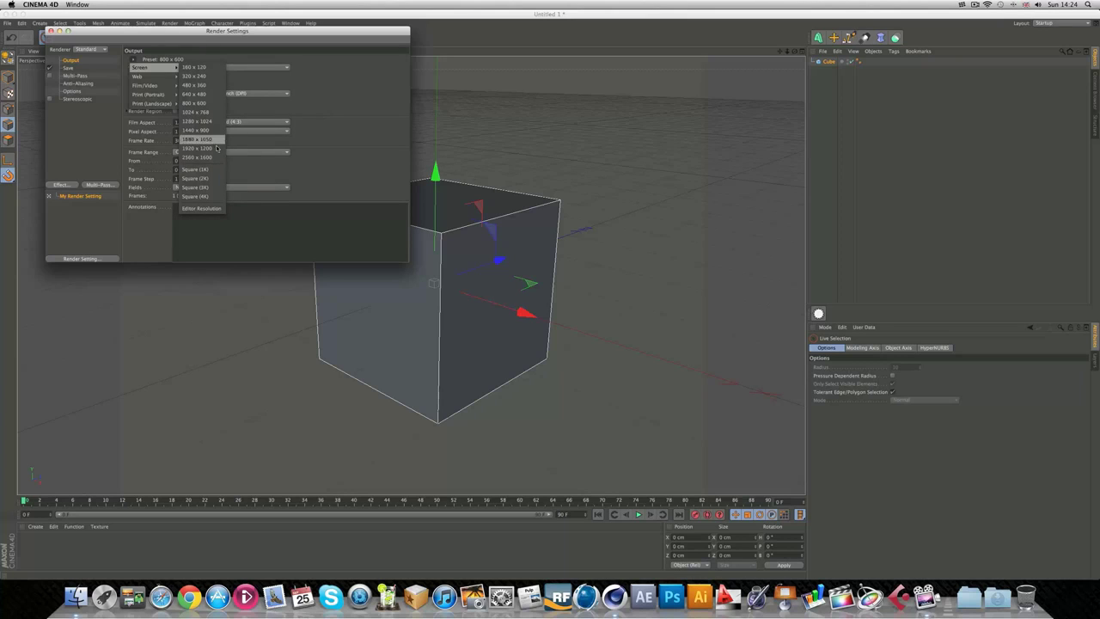
pyautogui.click(335, 140)
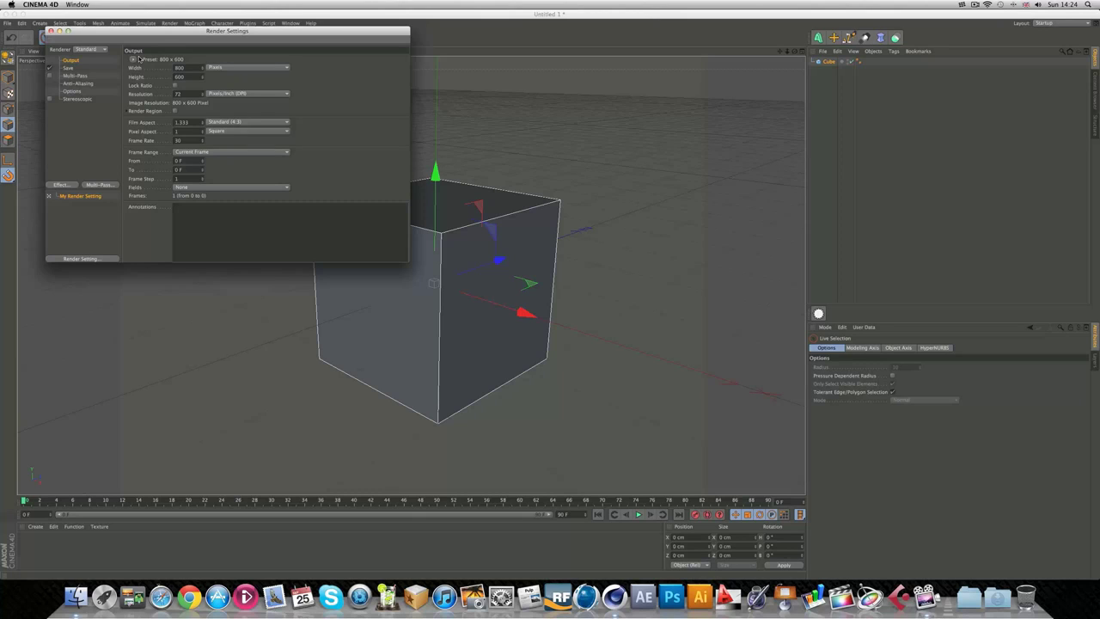
# Step: Set the render output size to a width of 2560 and a height of 1440 pixels
pyautogui.doubleClick(181, 67)
pyautogui.write('2560')
pyautogui.press('Tab')
pyautogui.write('14')
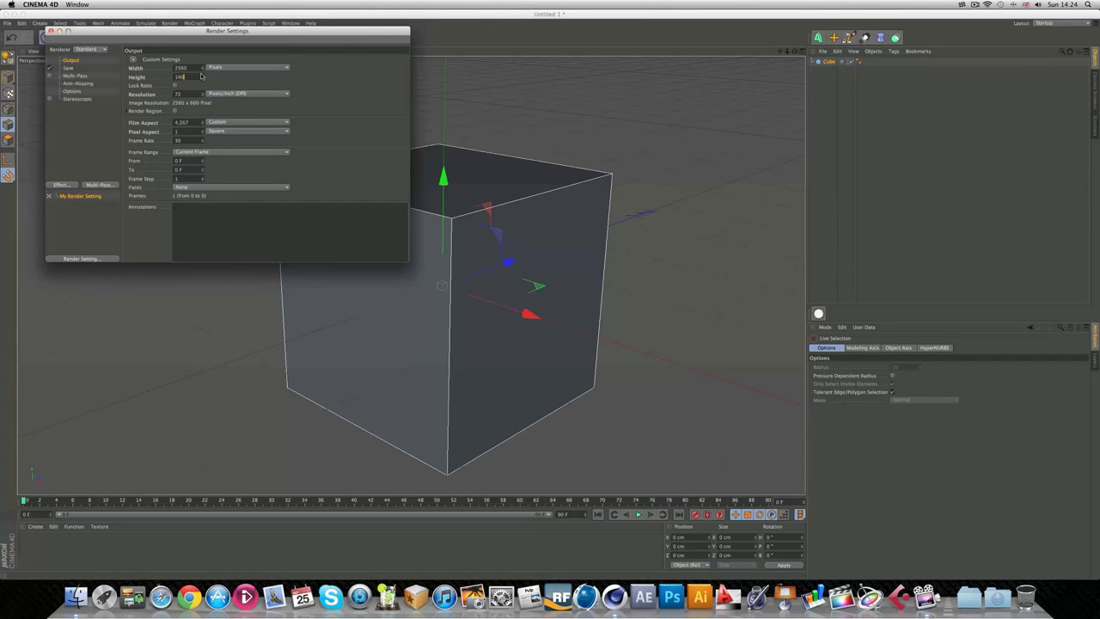
pyautogui.press('BackSpace')
pyautogui.write('40')
pyautogui.press('Return')
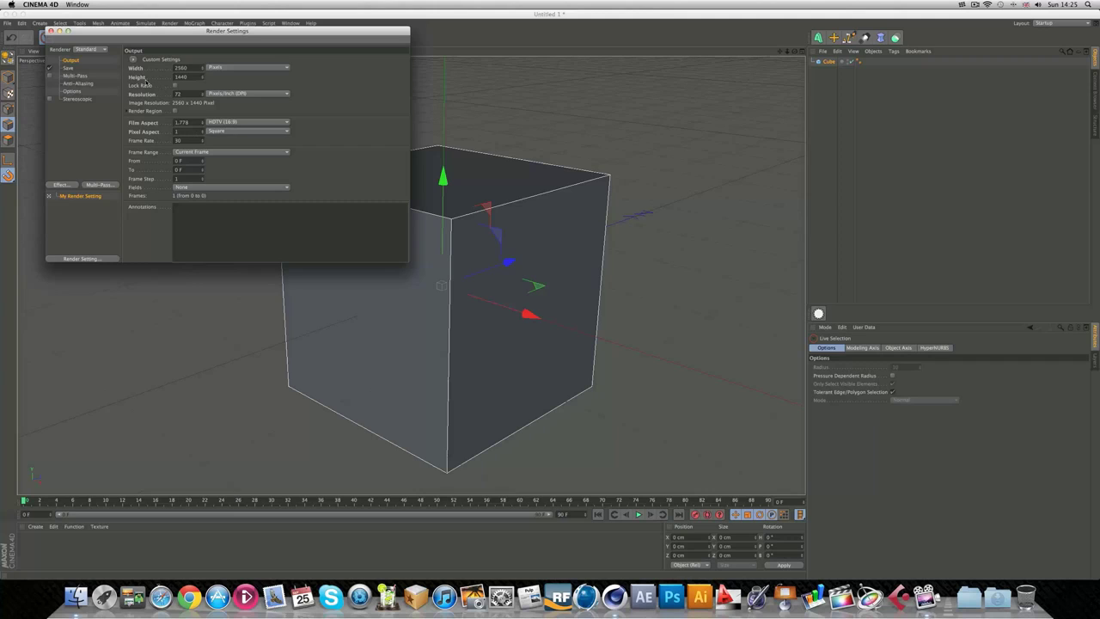
# Step: View the Save settings with their file location dialog, cancel that dialog, and look at the Multi-Pass settings
pyautogui.click(69, 67)
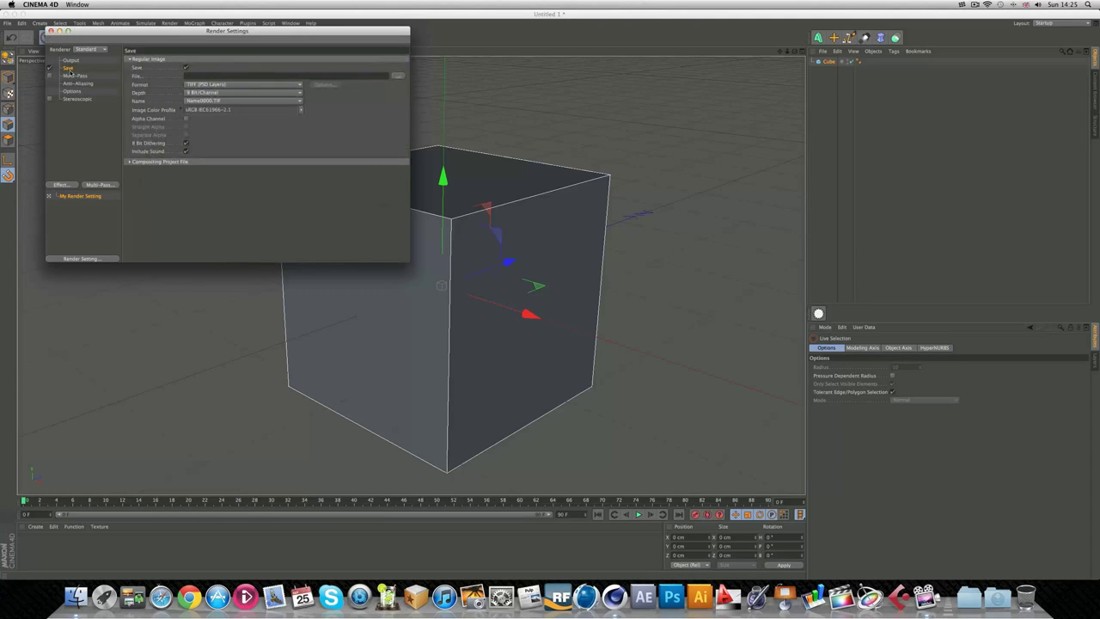
pyautogui.click(401, 78)
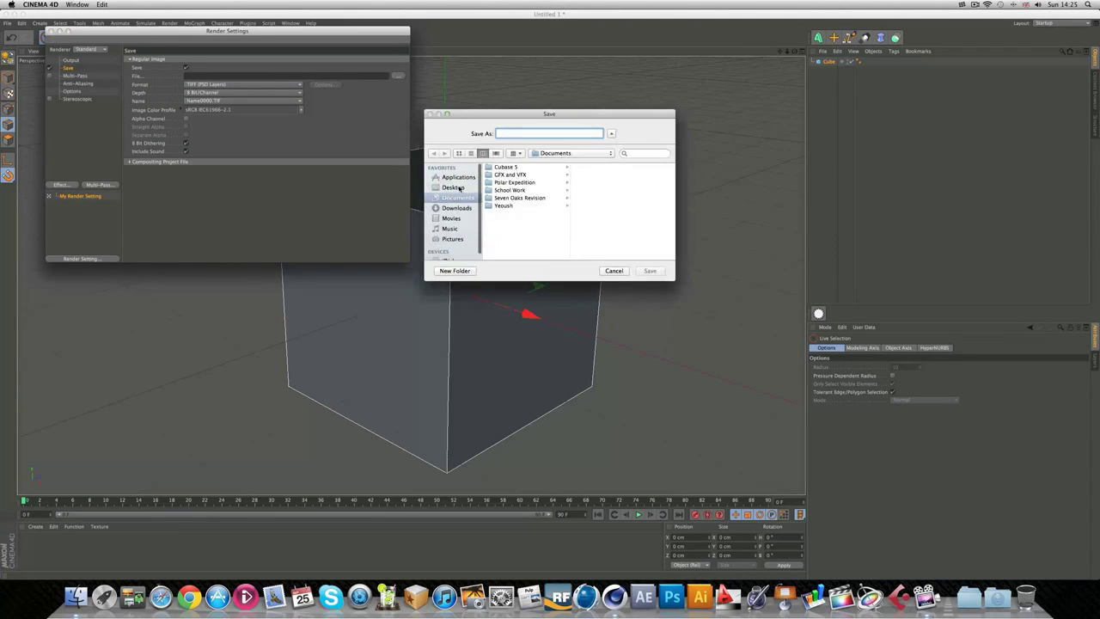
pyautogui.click(607, 270)
pyautogui.click(75, 75)
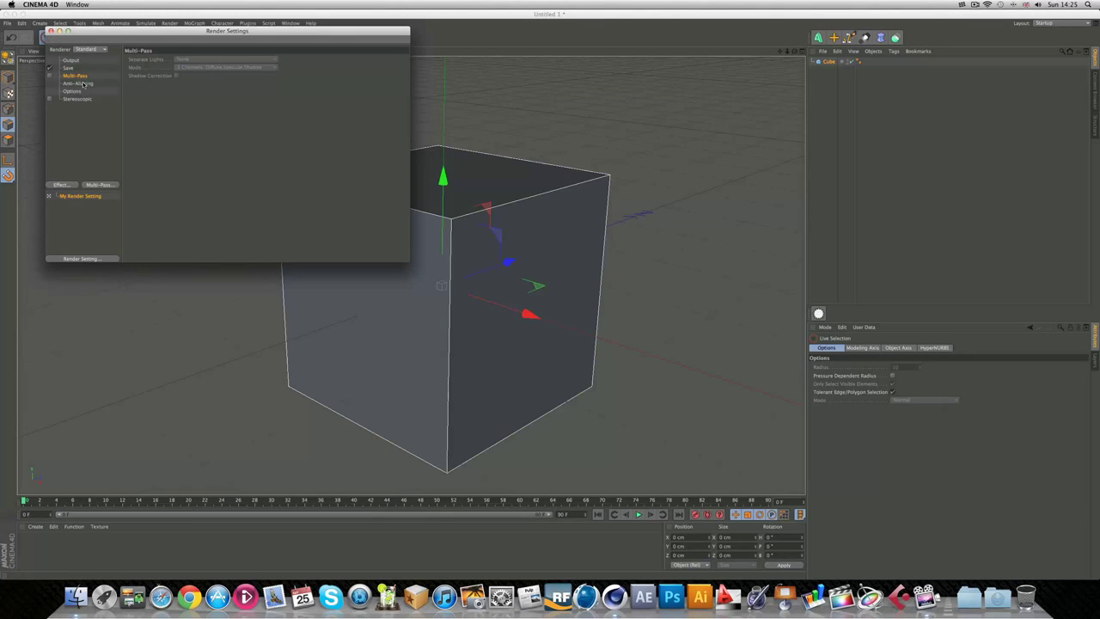
# Step: Try Best for the render's anti-aliasing and set it to None
pyautogui.click(83, 84)
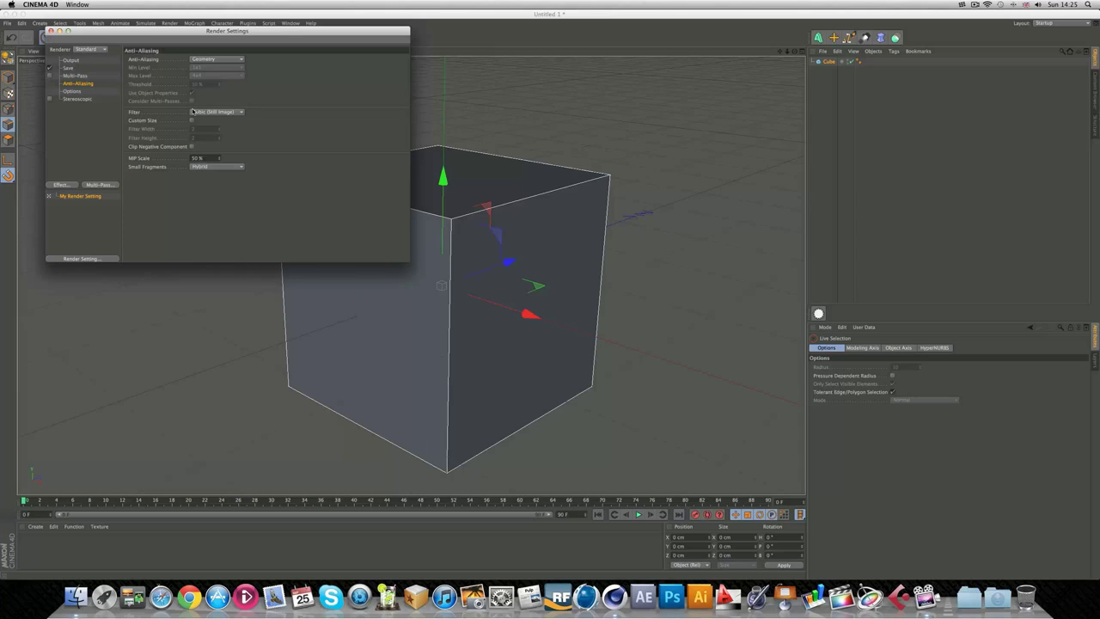
pyautogui.click(217, 60)
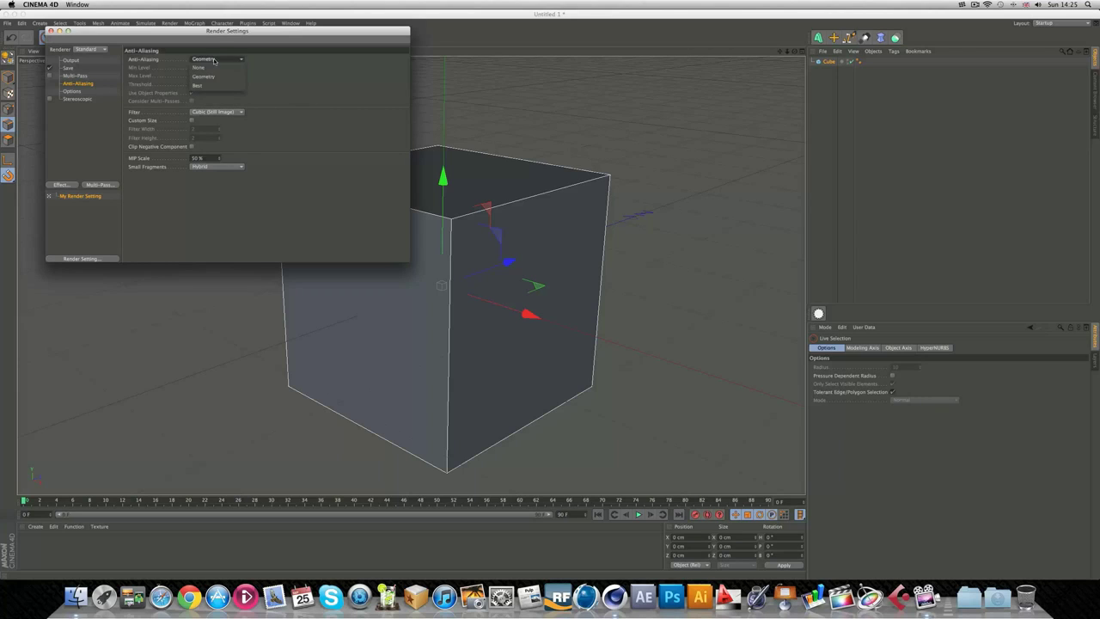
pyautogui.click(226, 86)
pyautogui.click(225, 57)
pyautogui.click(217, 69)
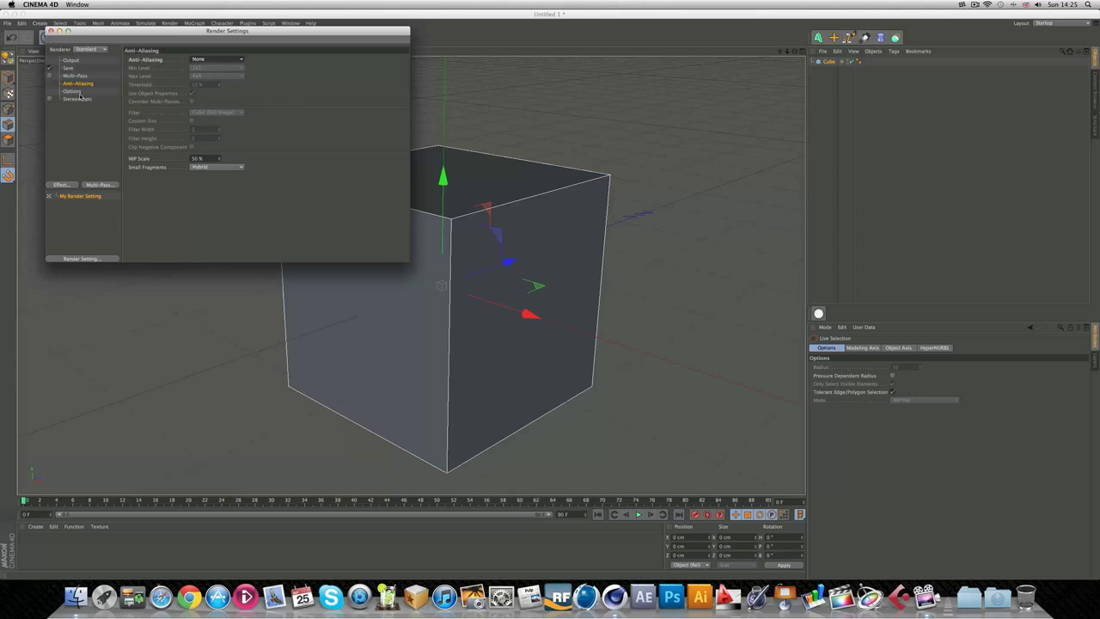
# Step: View the general render options and the Stereoscopic settings, switching stereoscopic rendering on and off again
pyautogui.click(79, 92)
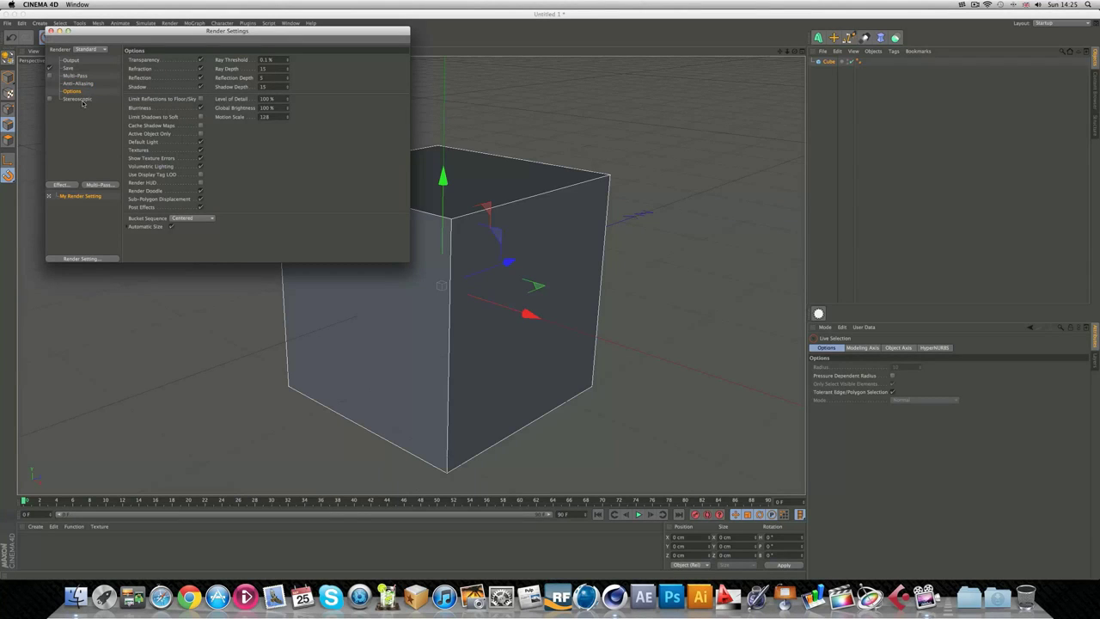
pyautogui.click(82, 99)
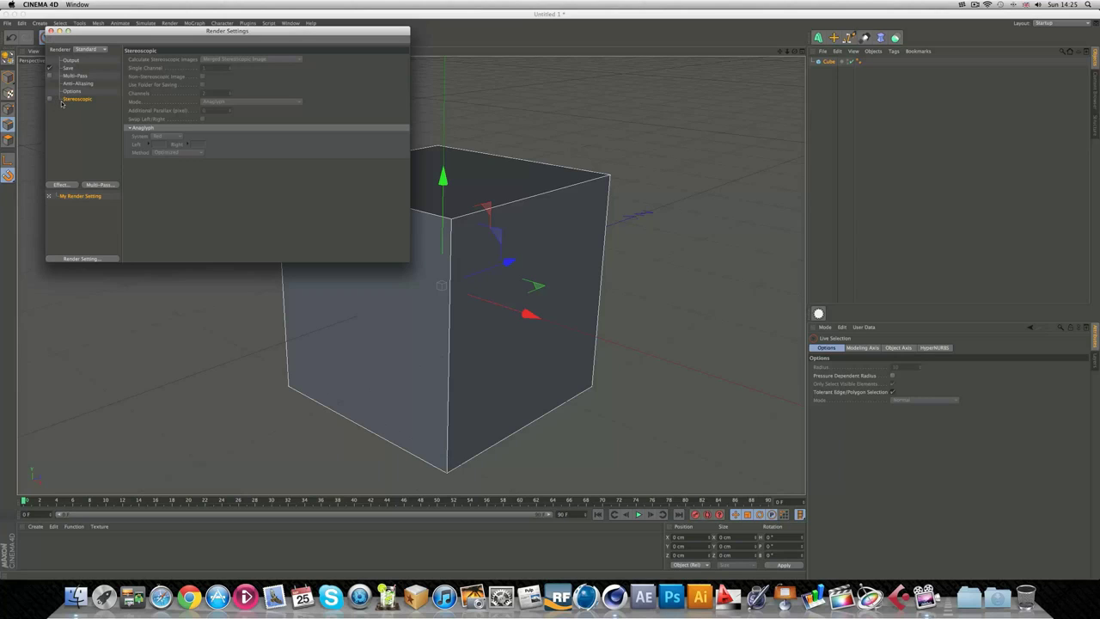
pyautogui.click(50, 100)
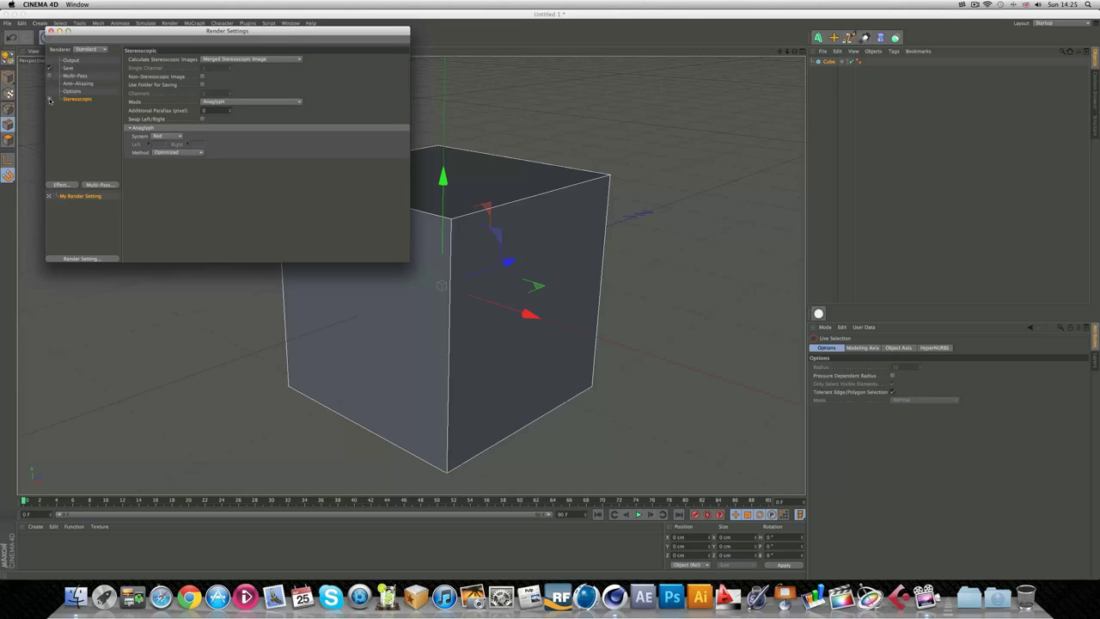
pyautogui.click(50, 100)
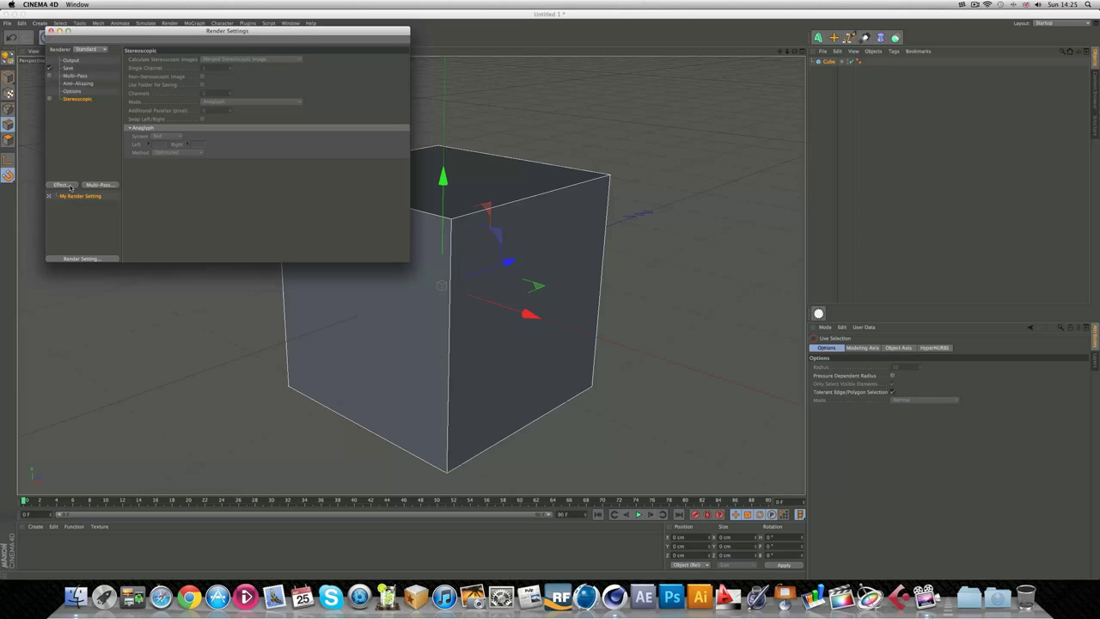
# Step: Add the Ambient Occlusion, Global Illumination, Depth of Field and Color Mapping effects to the render settings
pyautogui.click(62, 185)
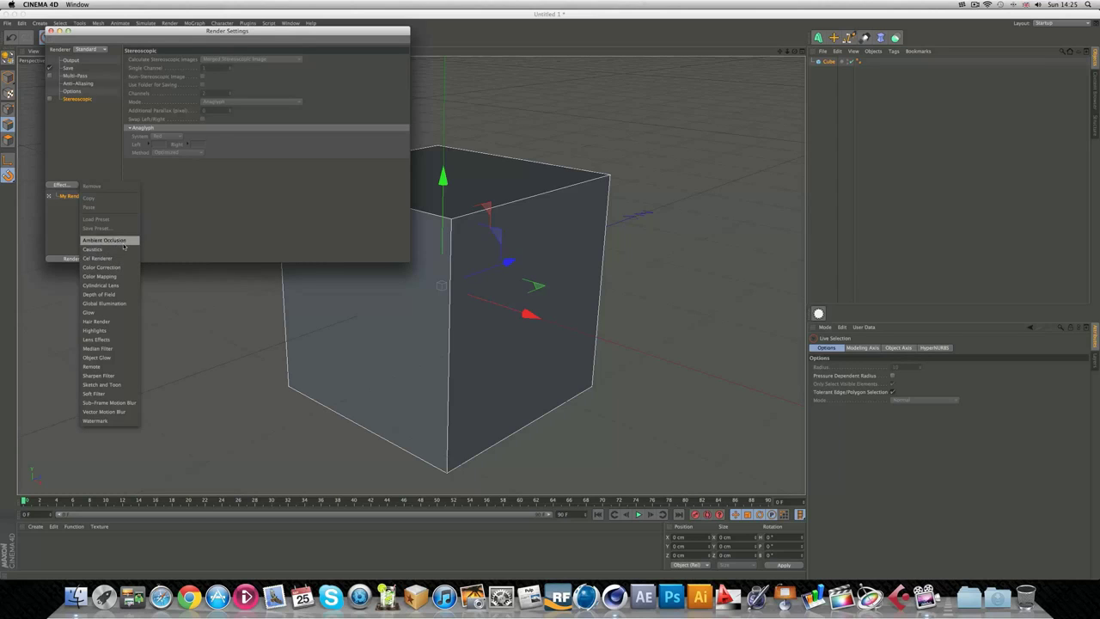
pyautogui.click(123, 244)
pyautogui.click(61, 186)
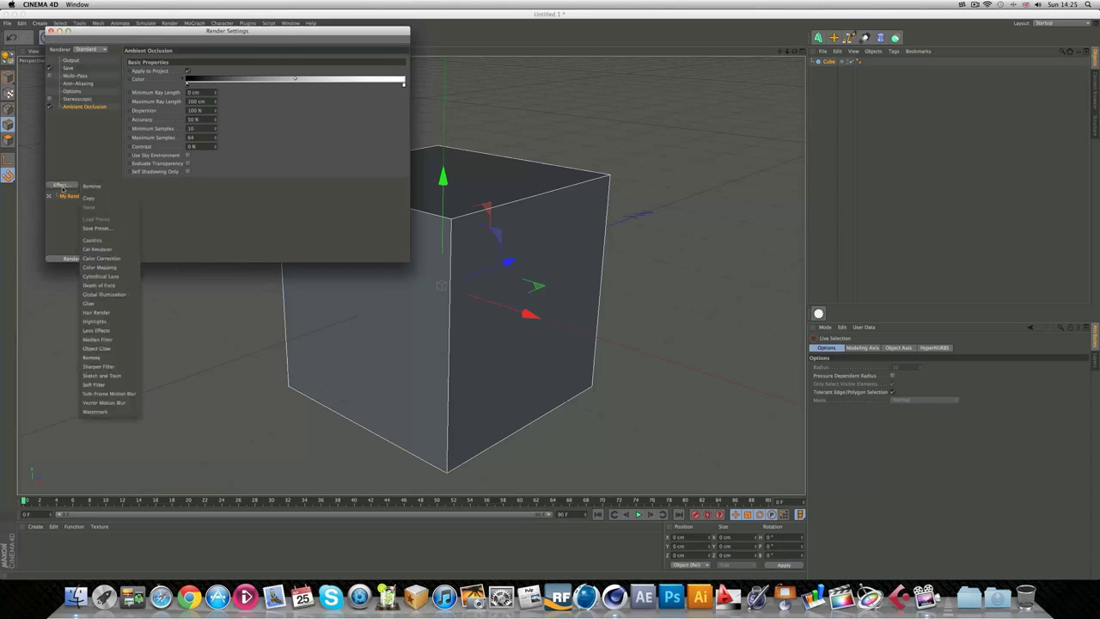
pyautogui.click(86, 297)
pyautogui.click(63, 186)
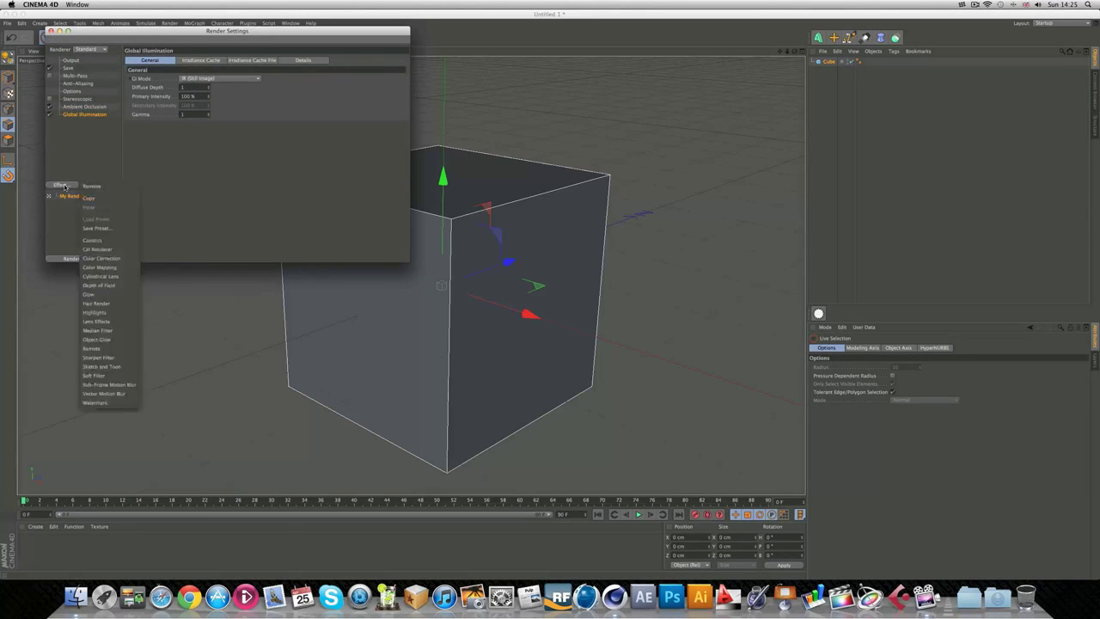
pyautogui.click(107, 286)
pyautogui.click(62, 186)
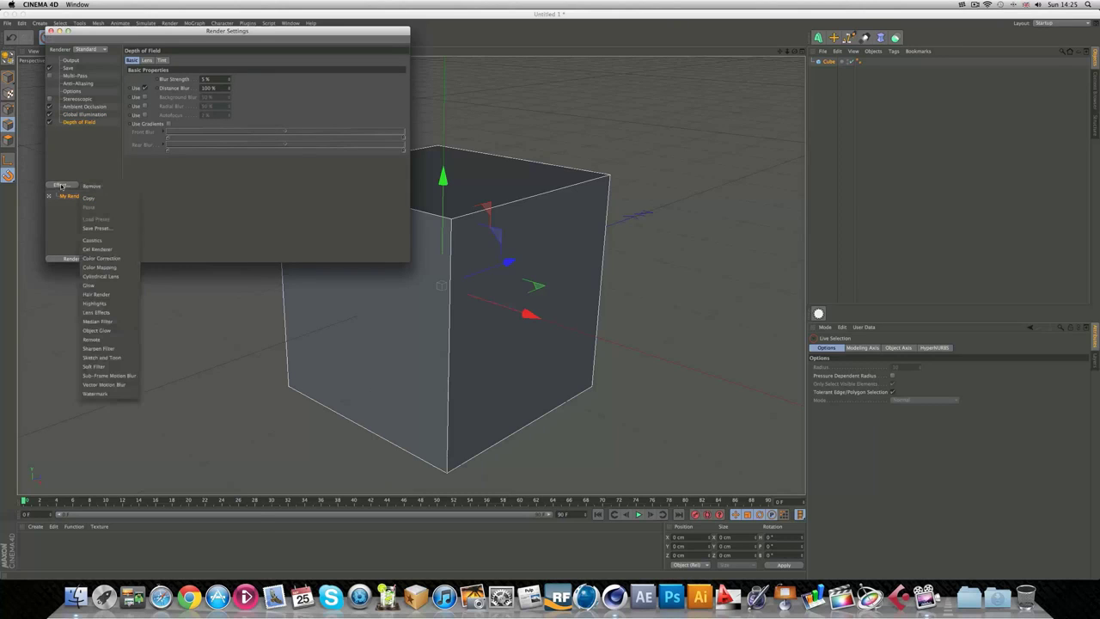
pyautogui.click(131, 268)
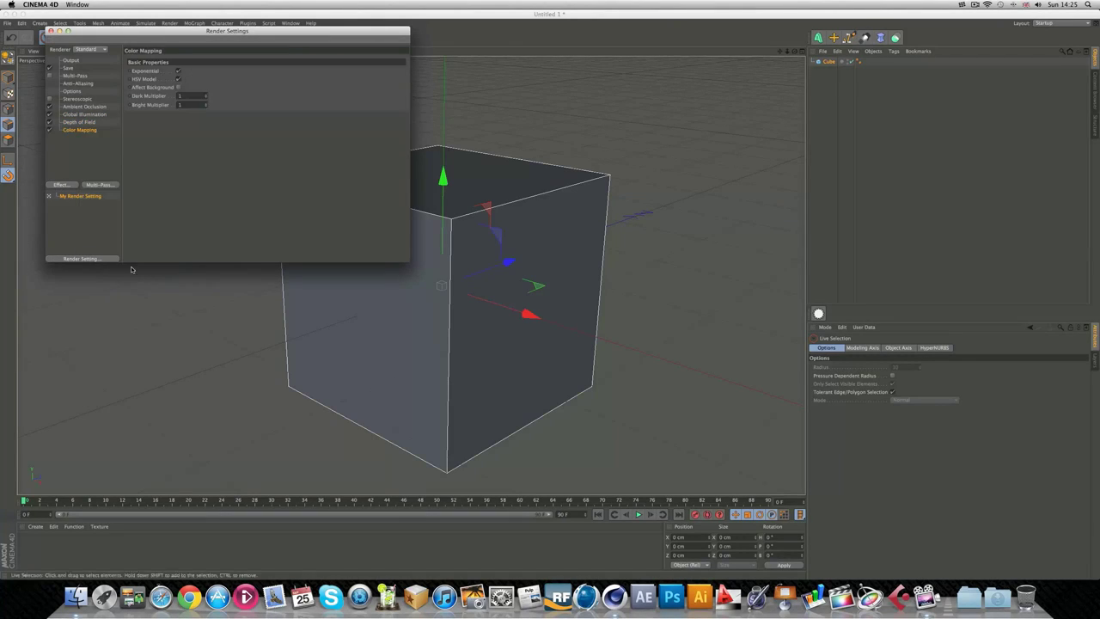
# Step: Remove the Ambient Occlusion effect from the render settings
pyautogui.click(75, 106)
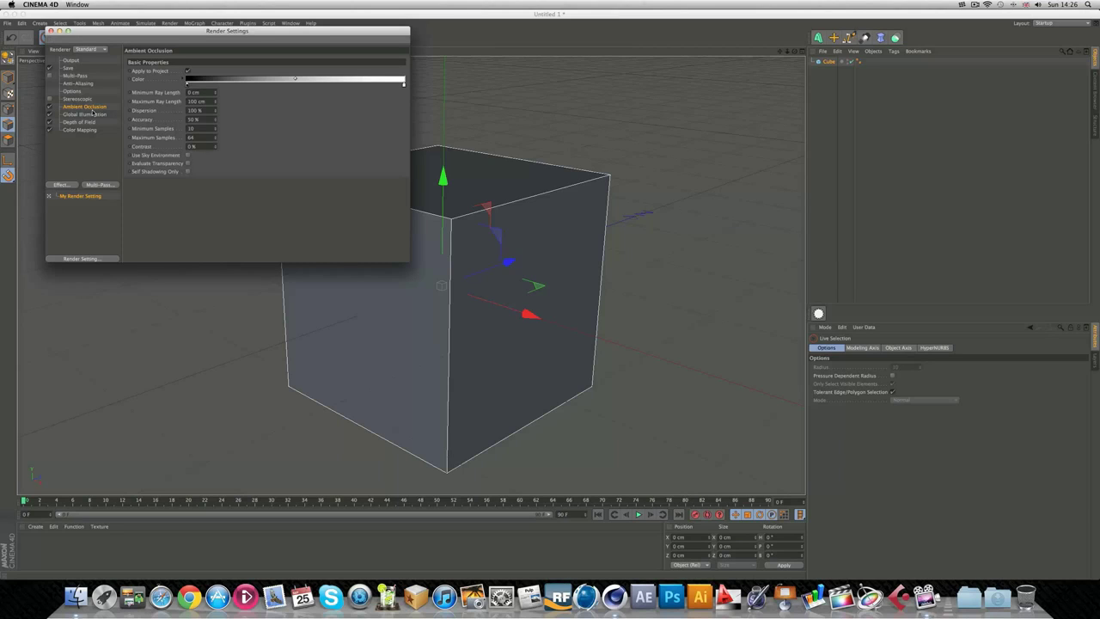
pyautogui.rightClick(96, 108)
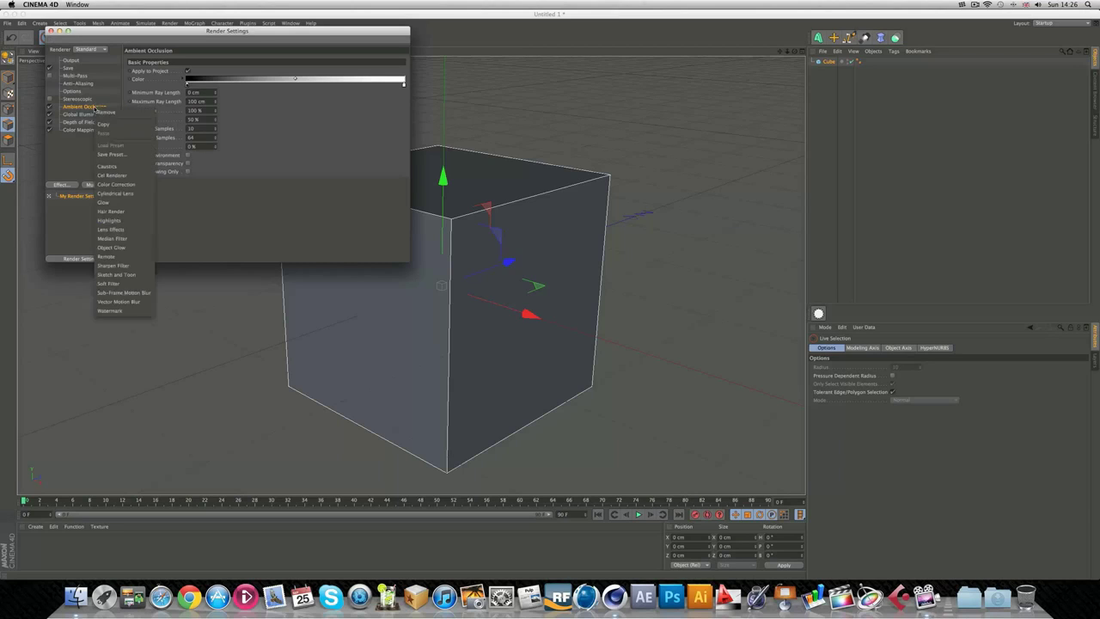
pyautogui.click(106, 112)
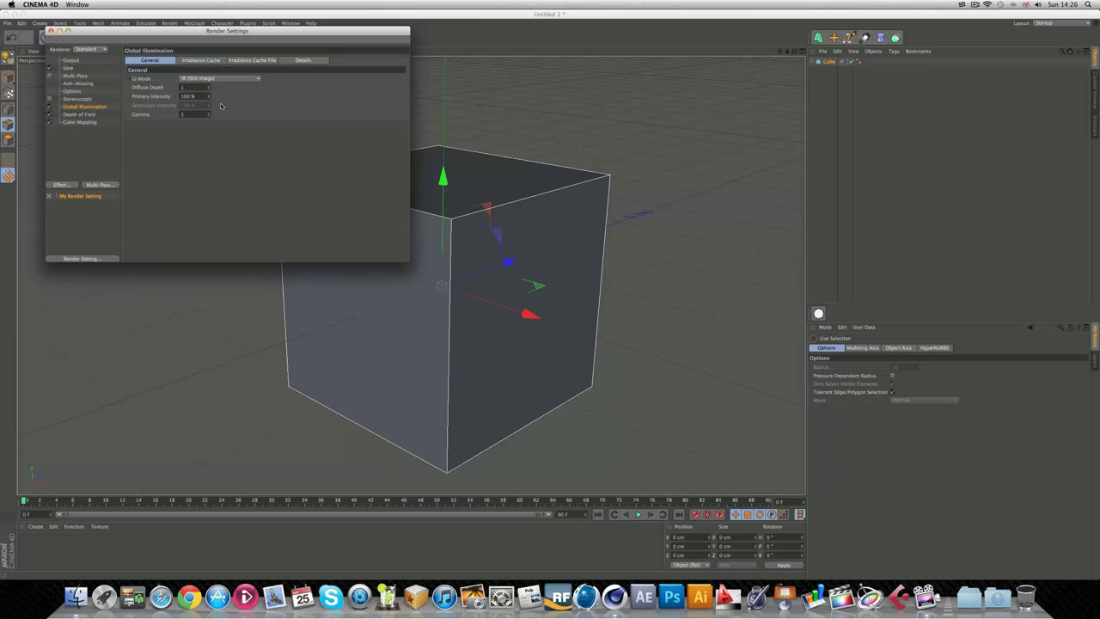
# Step: View the Global Illumination effect's Irradiance Cache, Details and General settings, and look at the Depth of Field settings
pyautogui.click(190, 61)
pyautogui.click(230, 60)
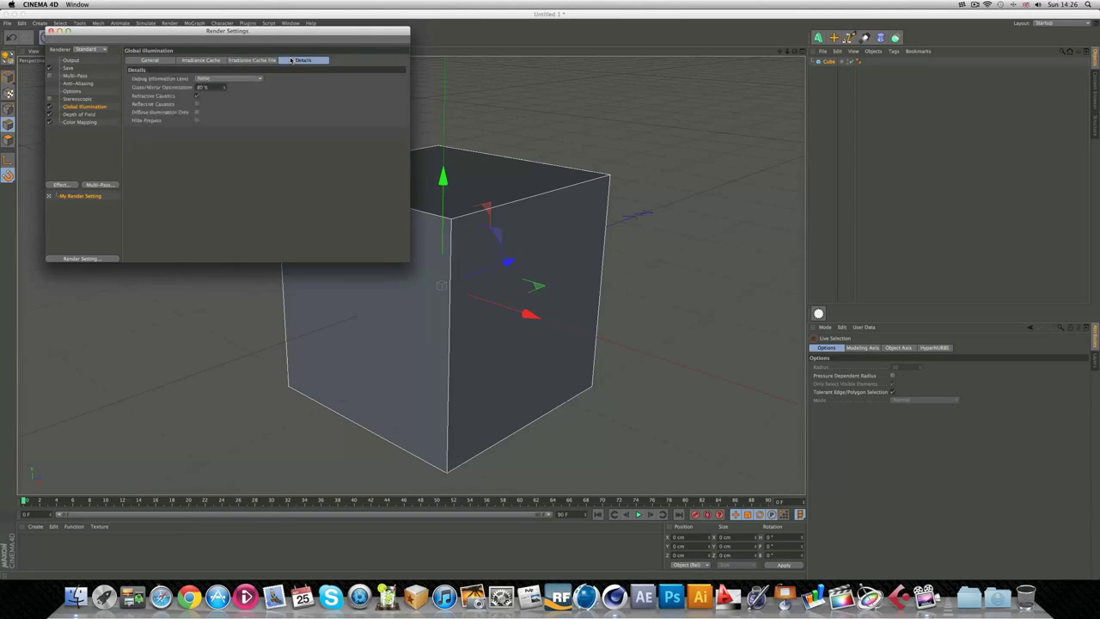
pyautogui.click(201, 60)
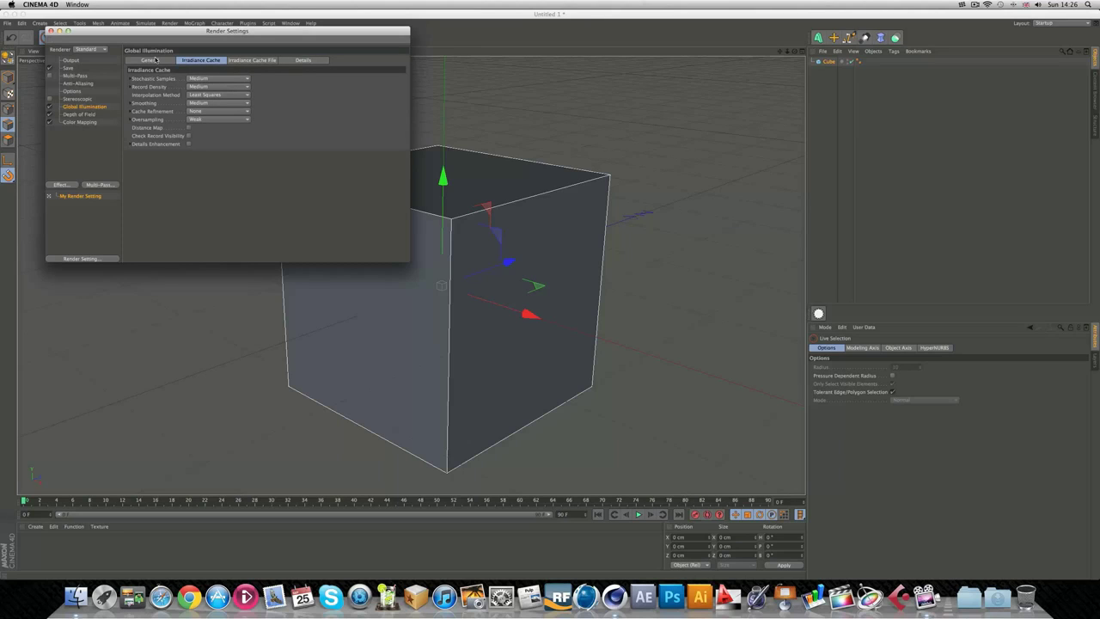
pyautogui.click(153, 60)
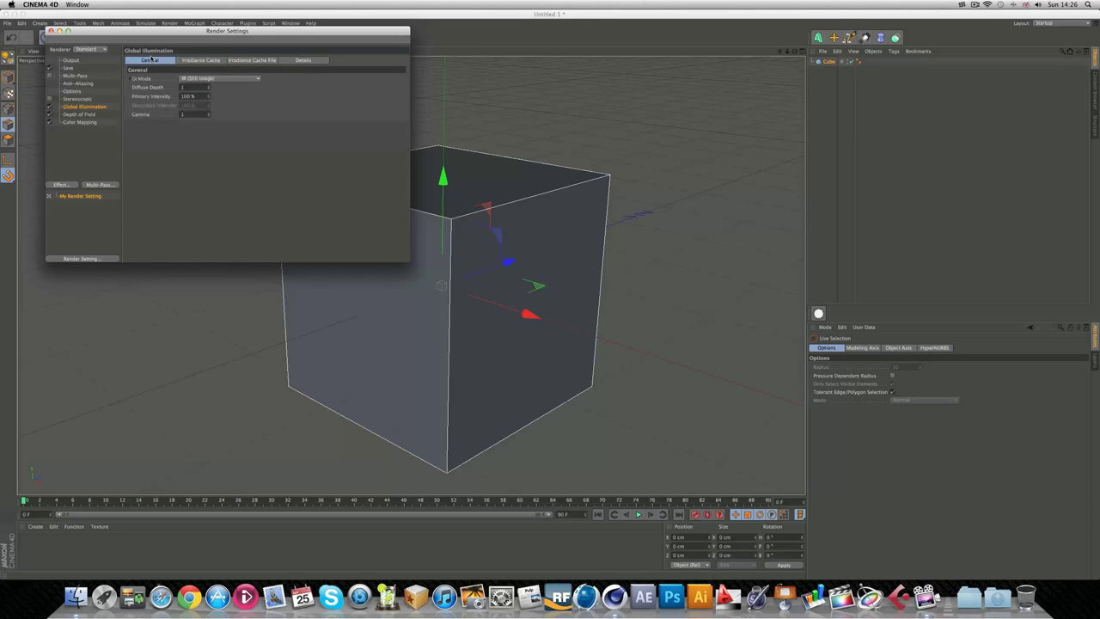
pyautogui.click(74, 113)
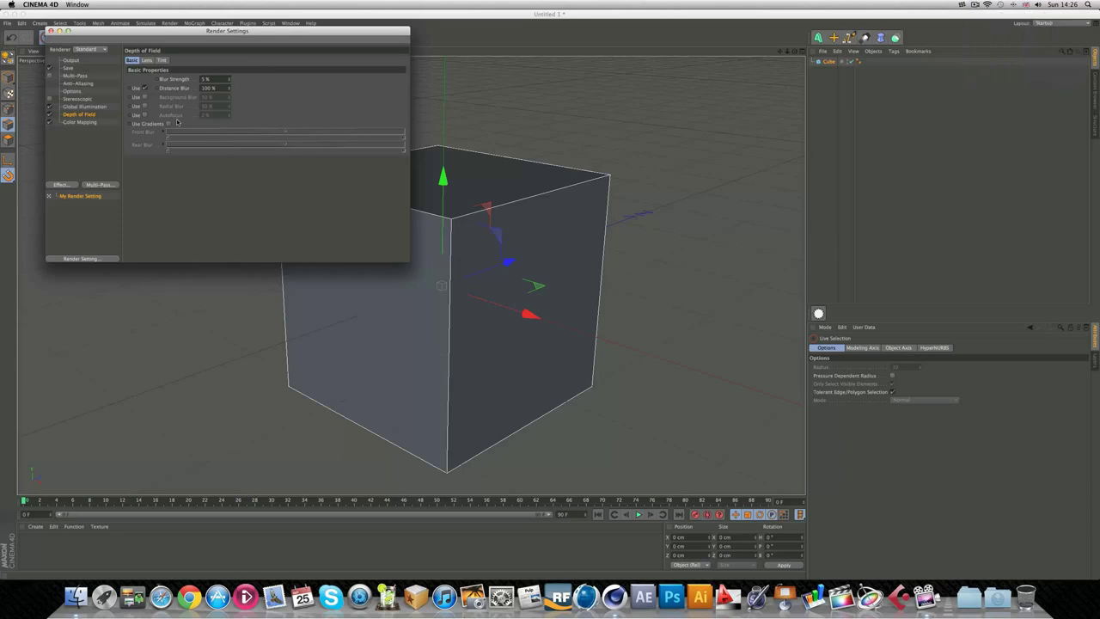
# Step: Try 1.04 for the Color Mapping effect's Dark Multiplier and set it to 0
pyautogui.click(75, 122)
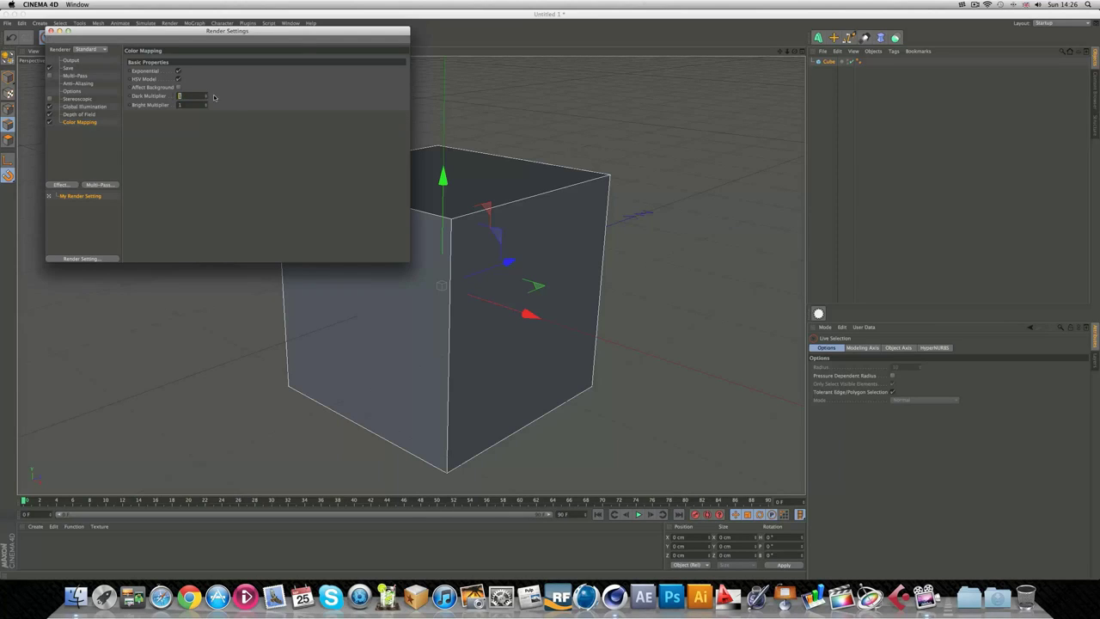
pyautogui.write('1.04')
pyautogui.press('Return')
pyautogui.doubleClick(183, 95)
pyautogui.write('0')
pyautogui.press('Return')
pyautogui.click(172, 87)
# Step: View the Output settings, try the Physical and CineMan renderers, and switch the renderer back to Standard
pyautogui.click(70, 60)
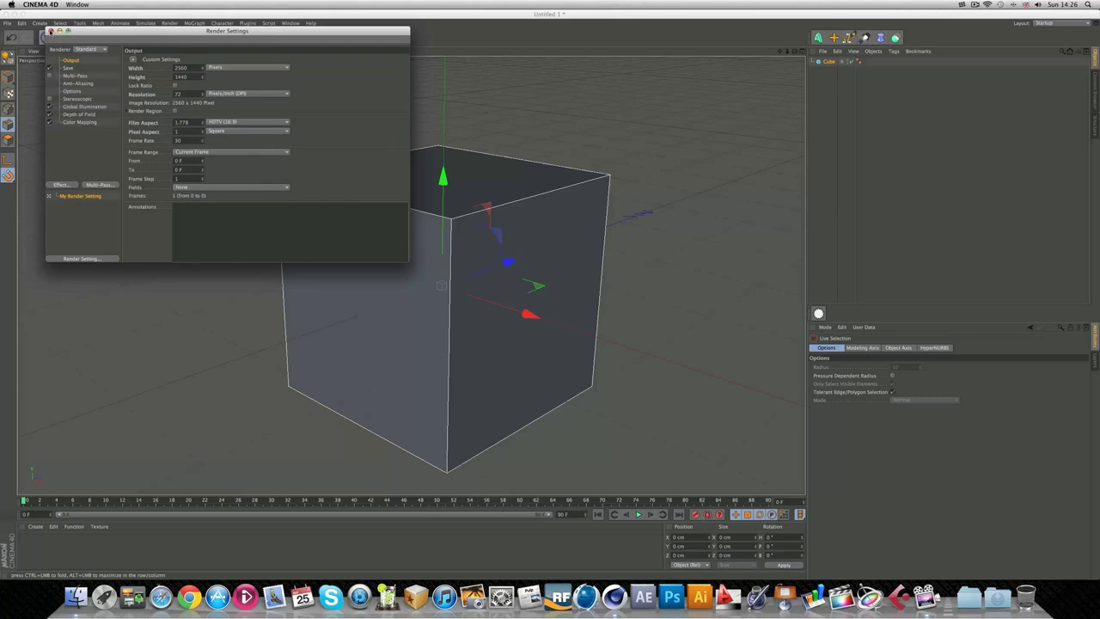
pyautogui.click(86, 49)
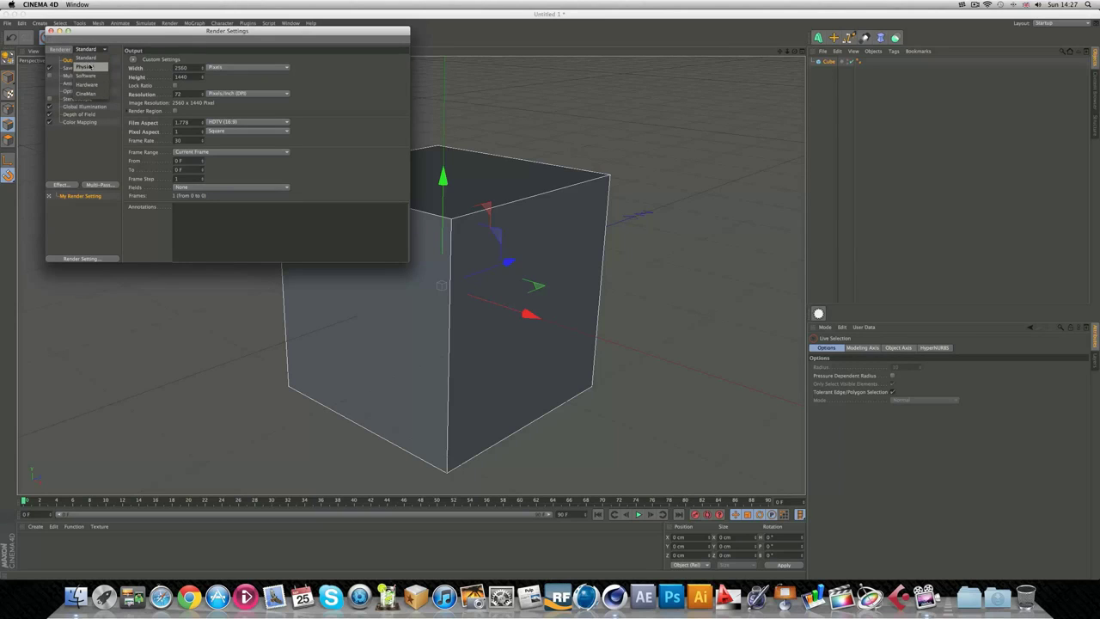
pyautogui.click(87, 68)
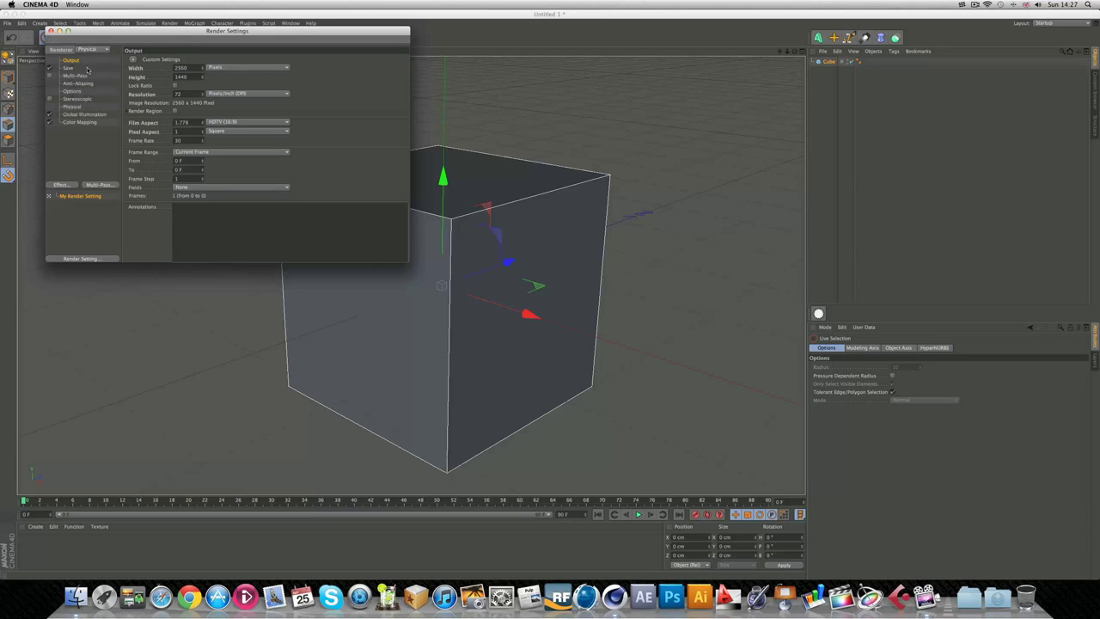
pyautogui.click(88, 50)
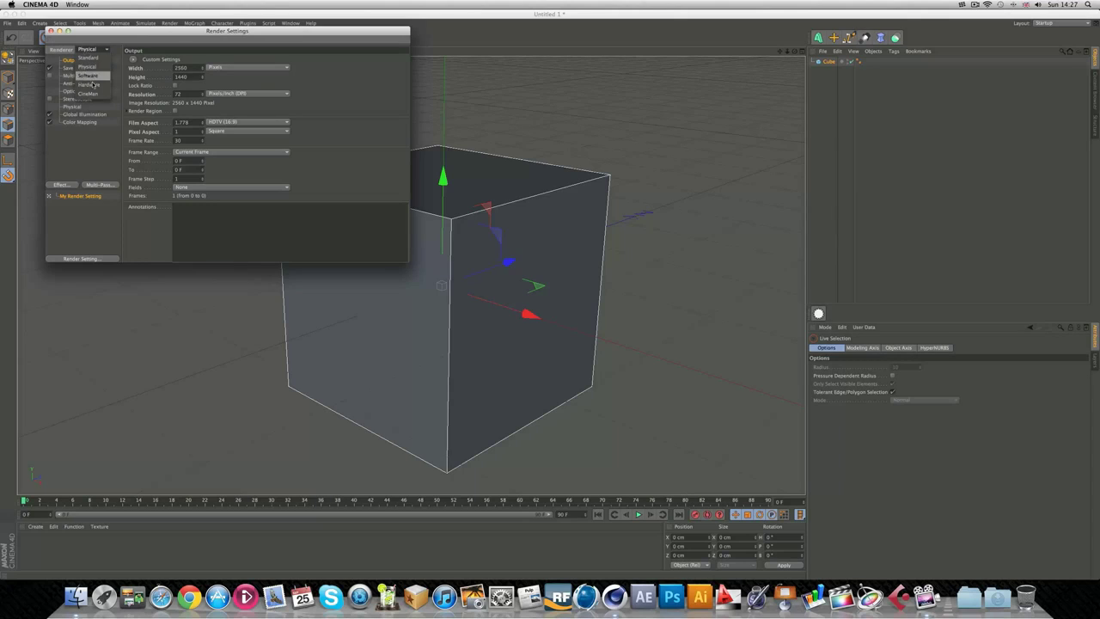
pyautogui.click(93, 75)
pyautogui.click(88, 49)
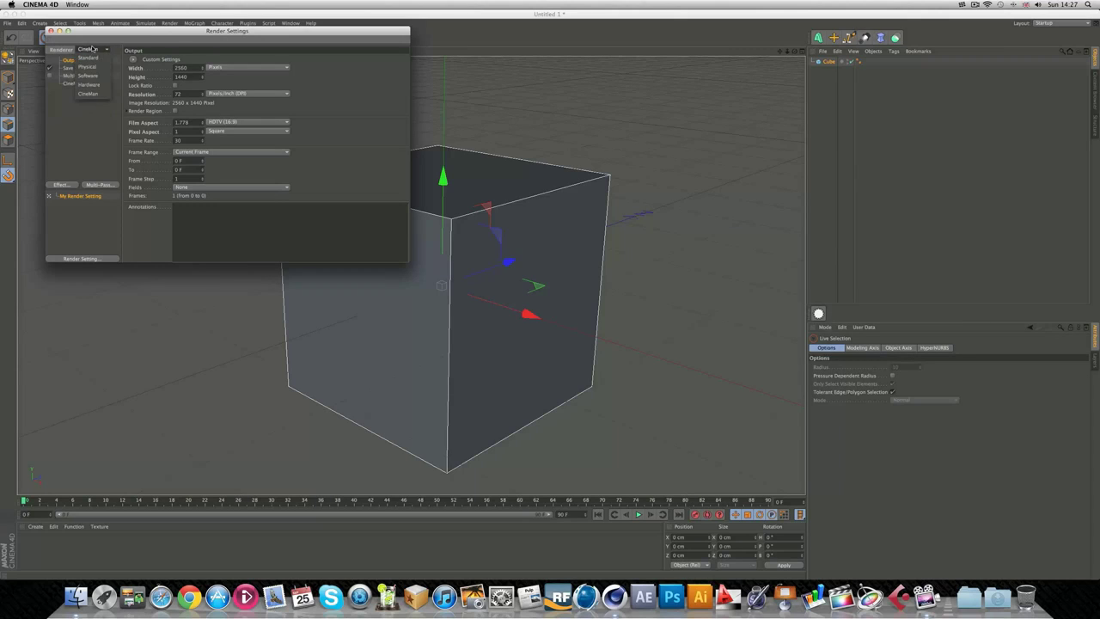
pyautogui.click(90, 58)
# Step: Set the renderer to Physical, view its basic properties and close the render settings
pyautogui.click(89, 50)
pyautogui.click(88, 66)
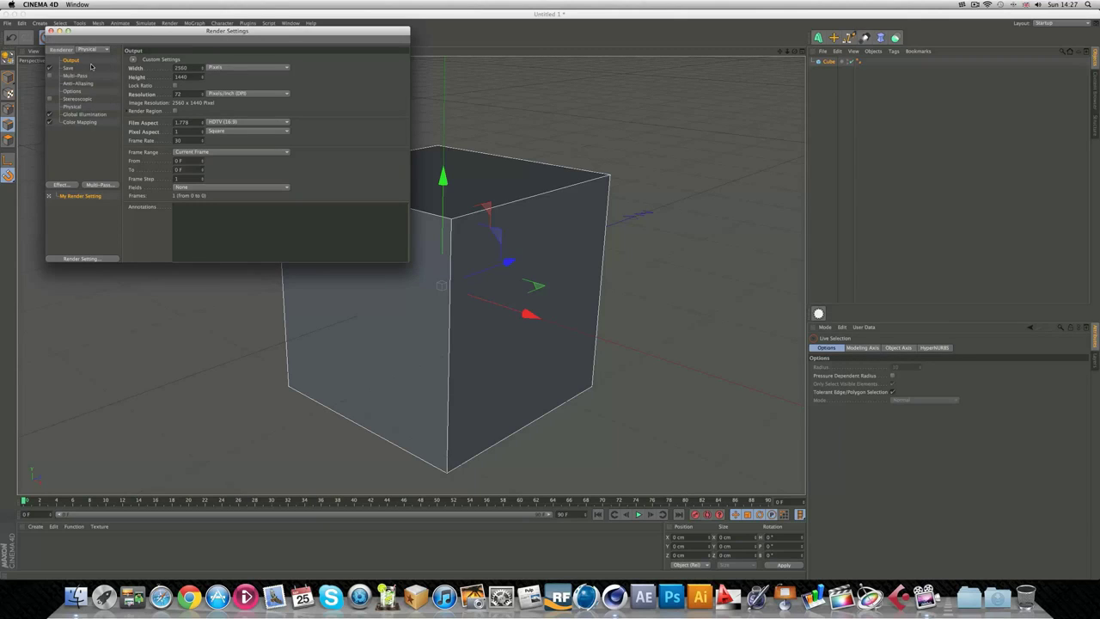
pyautogui.click(71, 107)
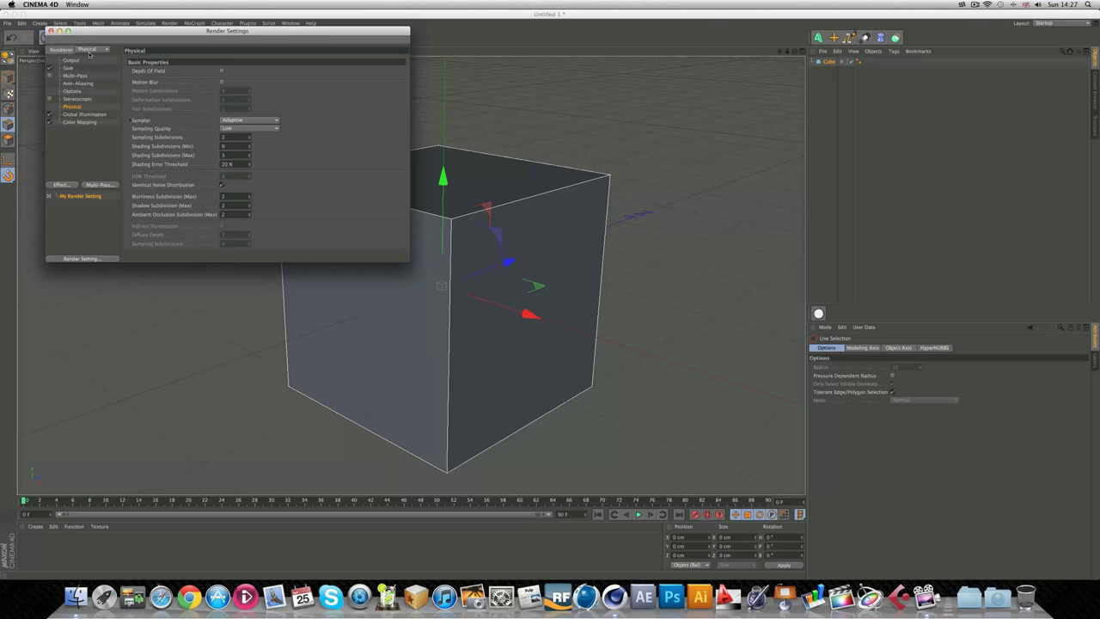
pyautogui.click(50, 31)
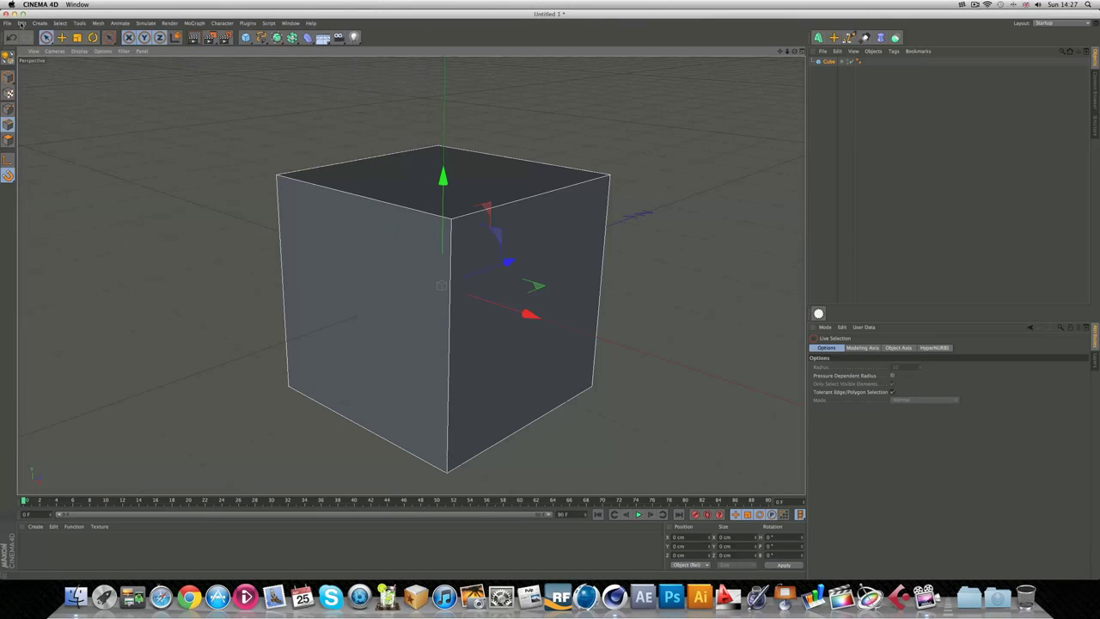
pyautogui.click(17, 23)
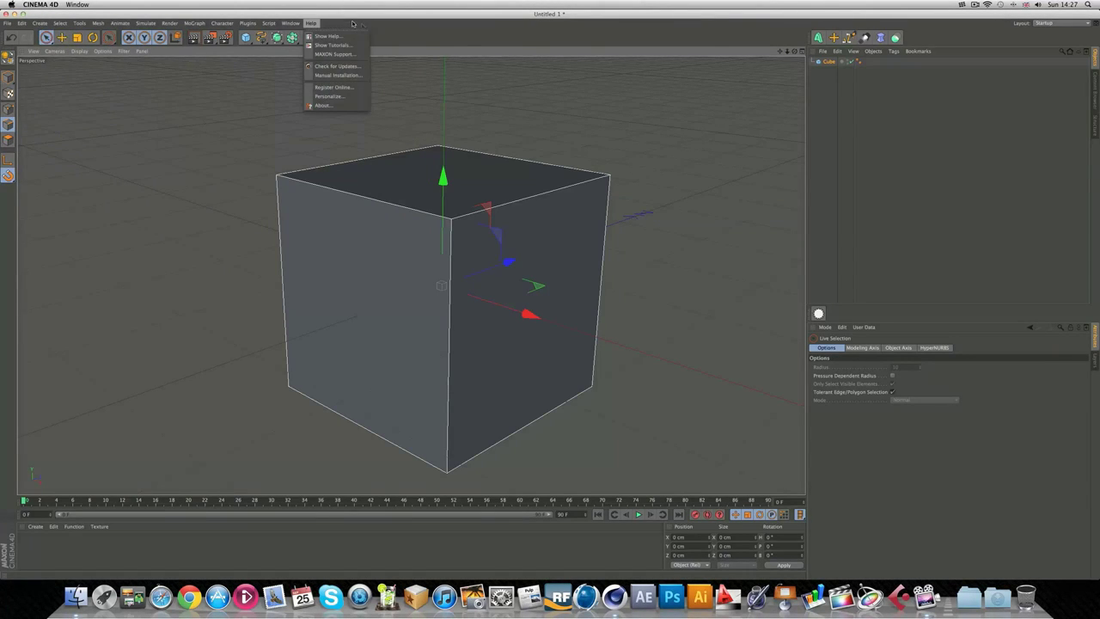
pyautogui.click(416, 33)
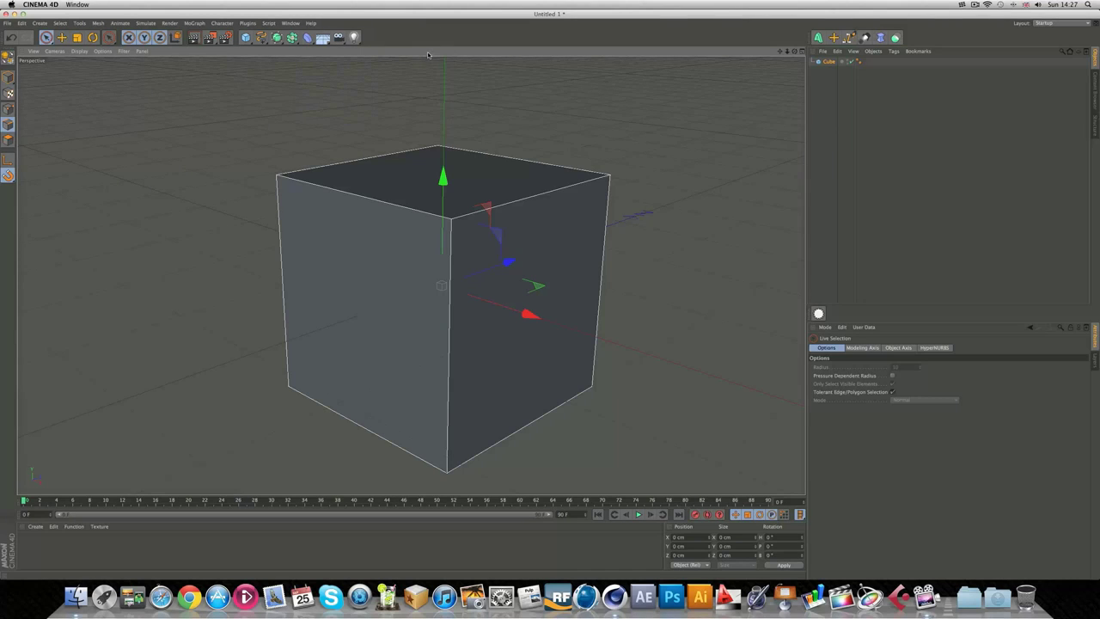
# Step: Display the project info and the Project Settings in the attributes area
pyautogui.click(7, 24)
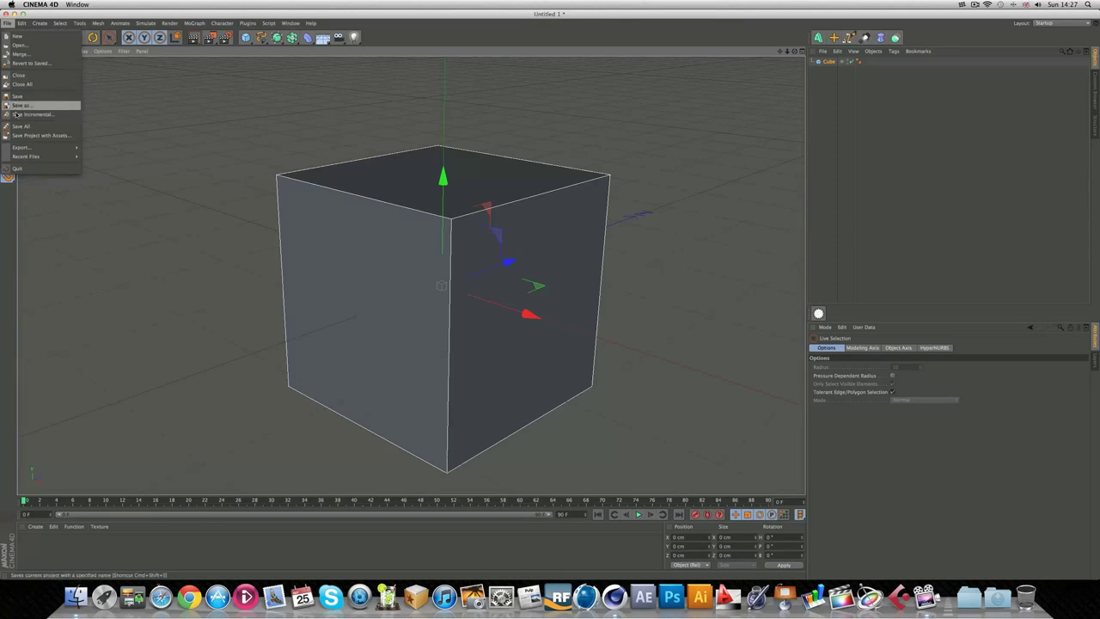
pyautogui.moveTo(22, 23)
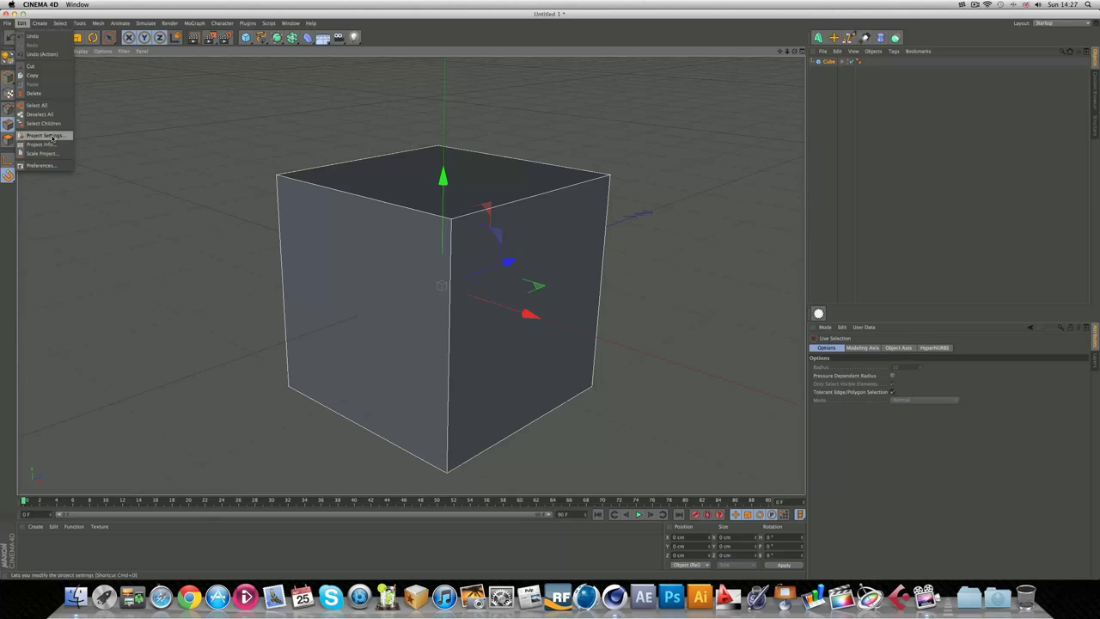
pyautogui.click(51, 145)
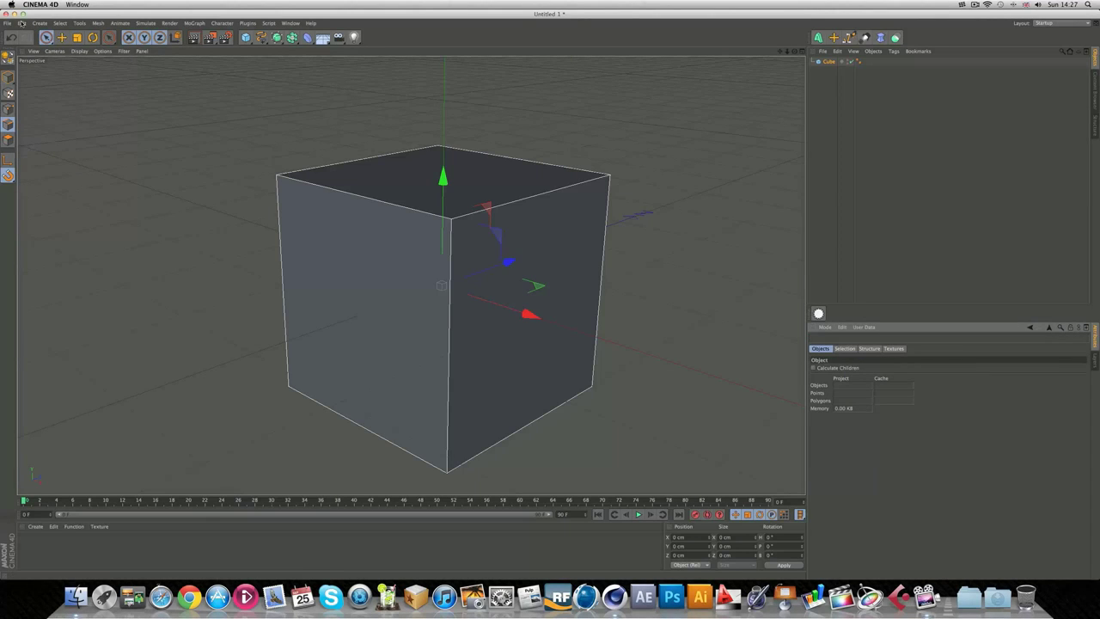
pyautogui.click(22, 23)
pyautogui.click(52, 136)
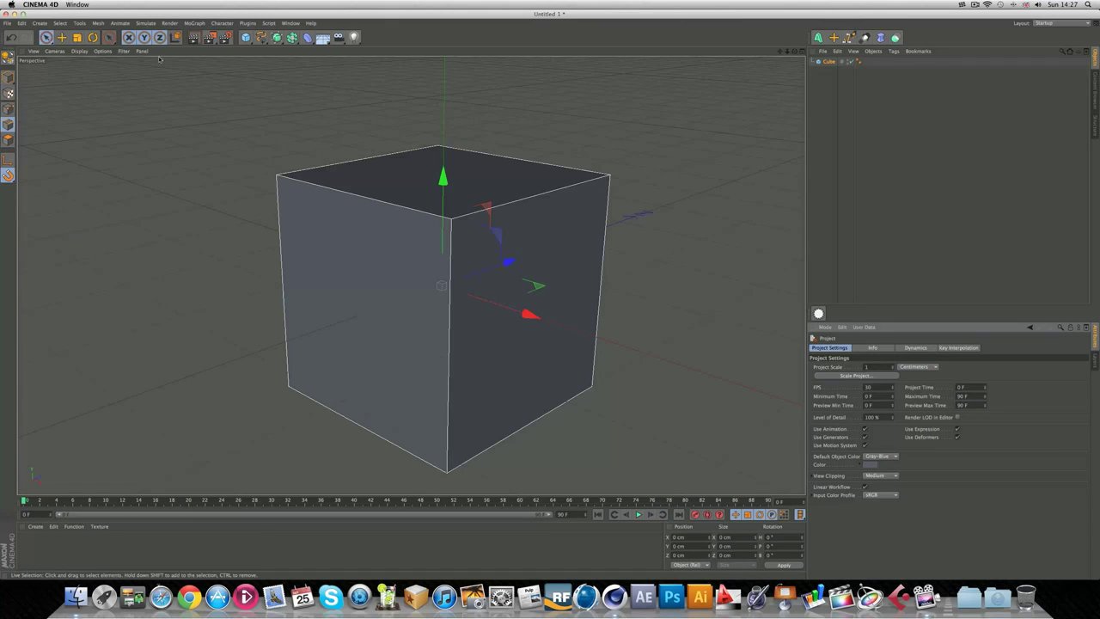
# Step: Examine the Create commands and their primitive objects, the Tools commands and the Render commands
pyautogui.click(35, 25)
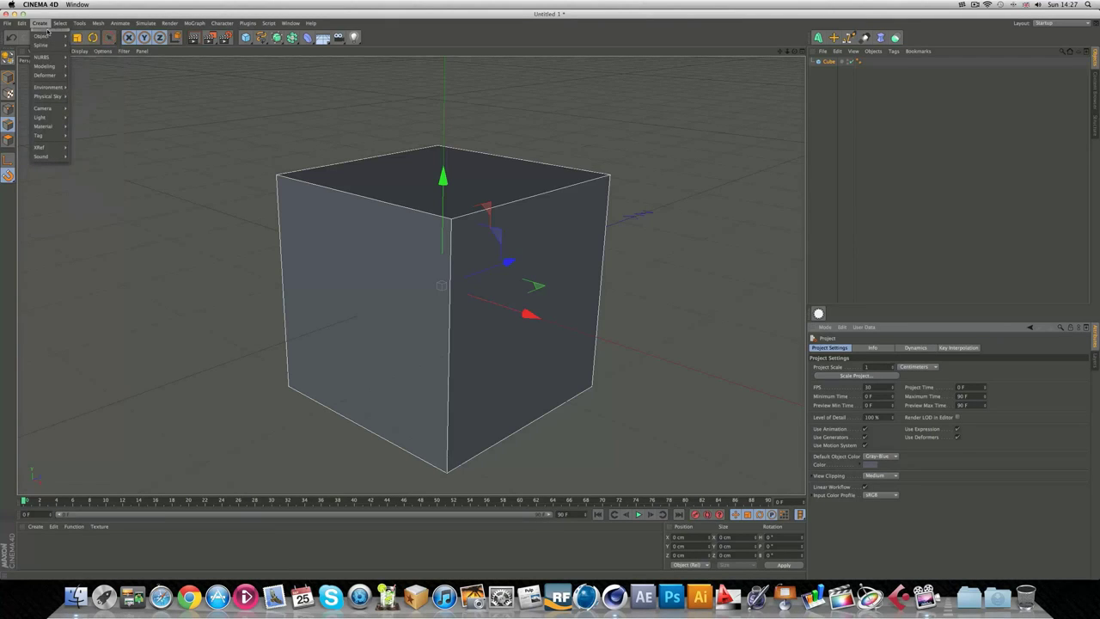
pyautogui.moveTo(247, 23)
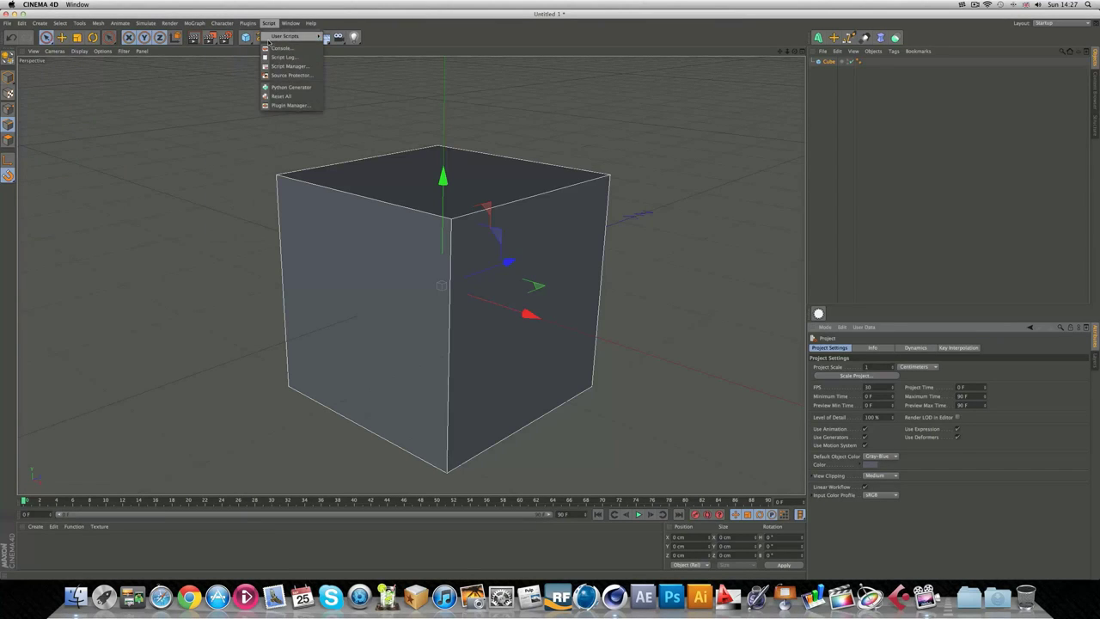
pyautogui.click(246, 37)
pyautogui.click(246, 37)
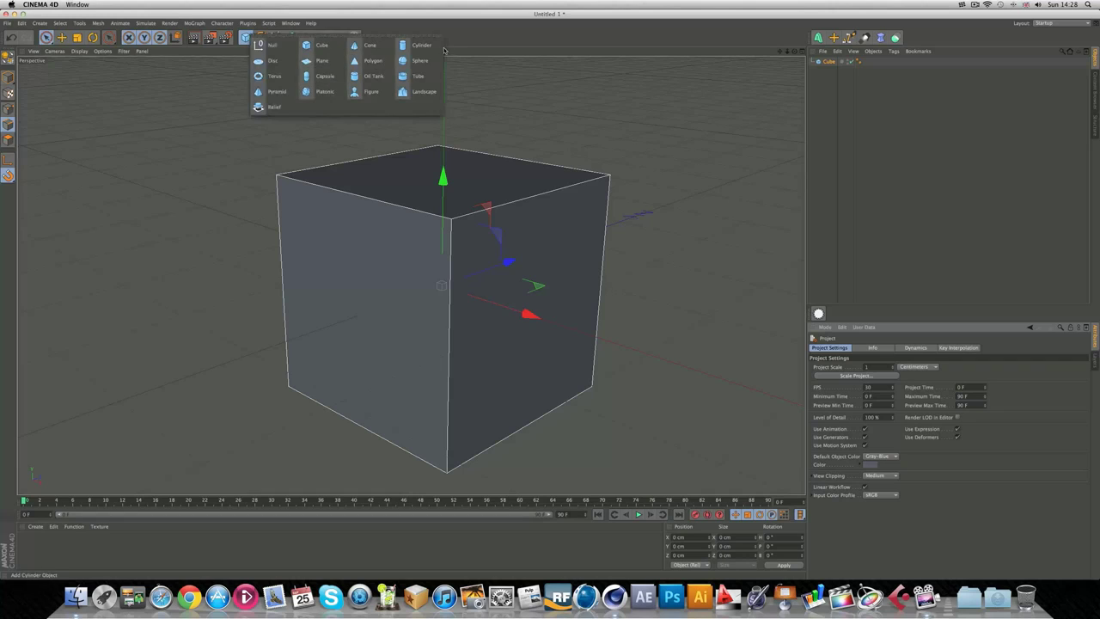
pyautogui.click(41, 25)
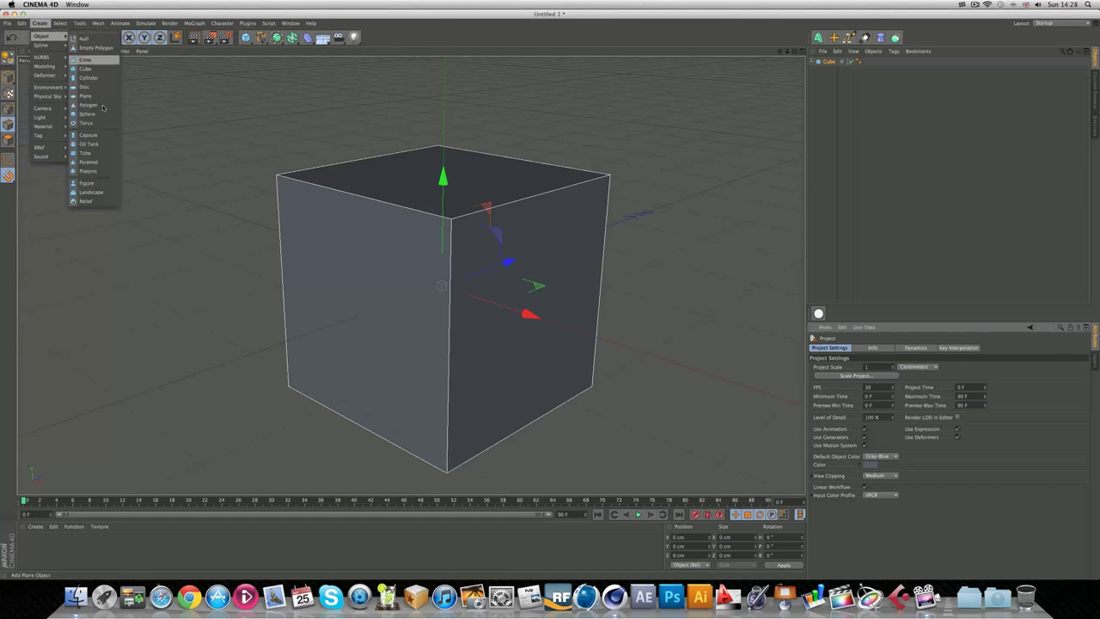
pyautogui.moveTo(53, 25)
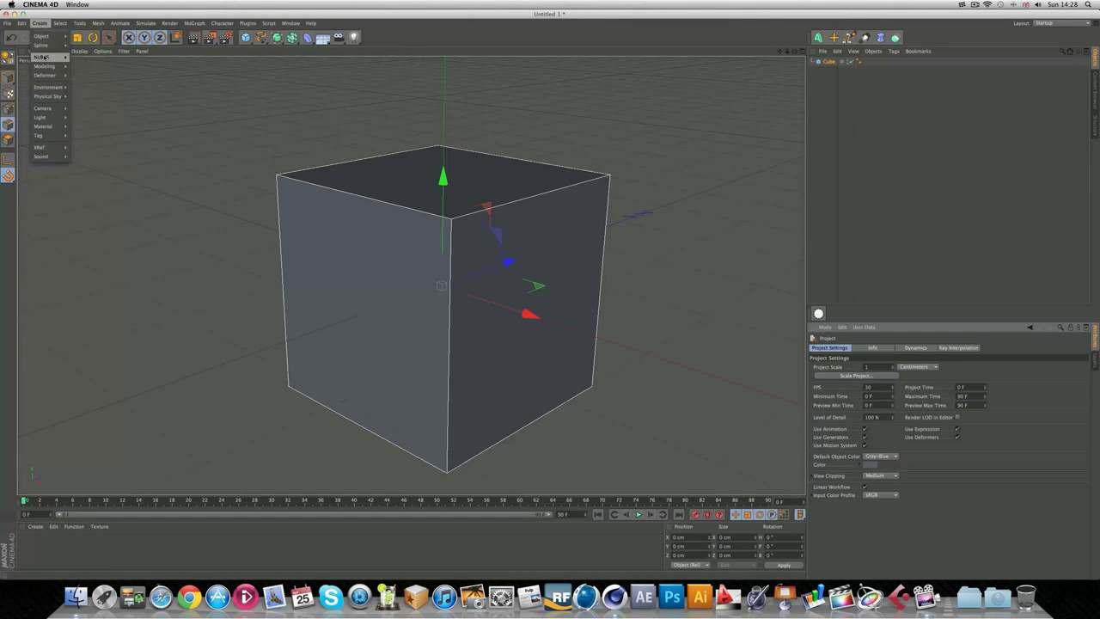
pyautogui.moveTo(54, 58)
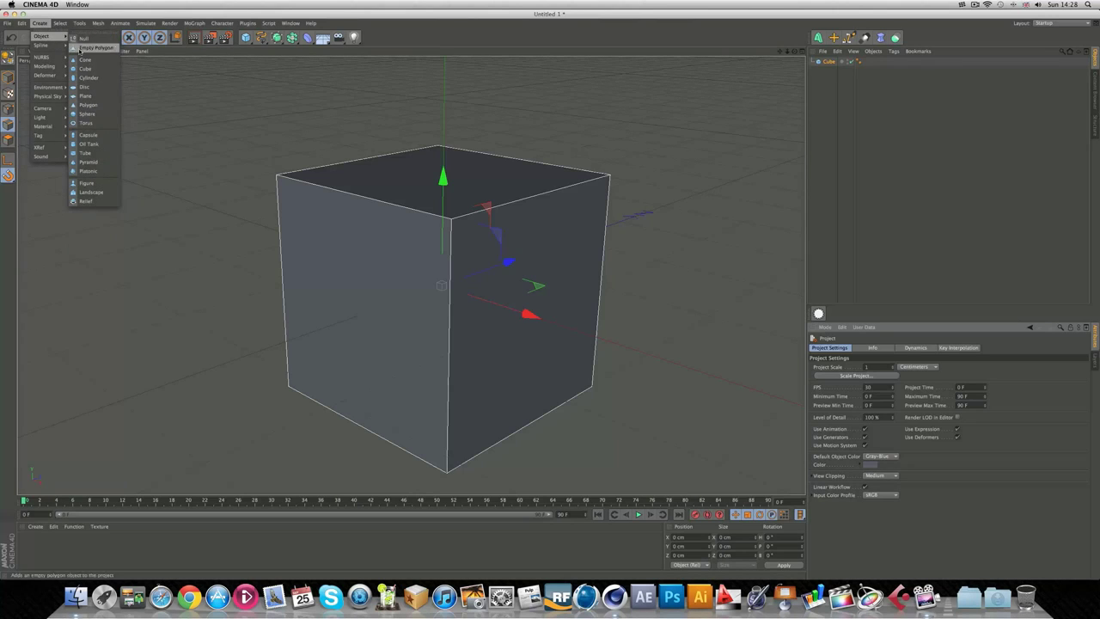
pyautogui.moveTo(58, 87)
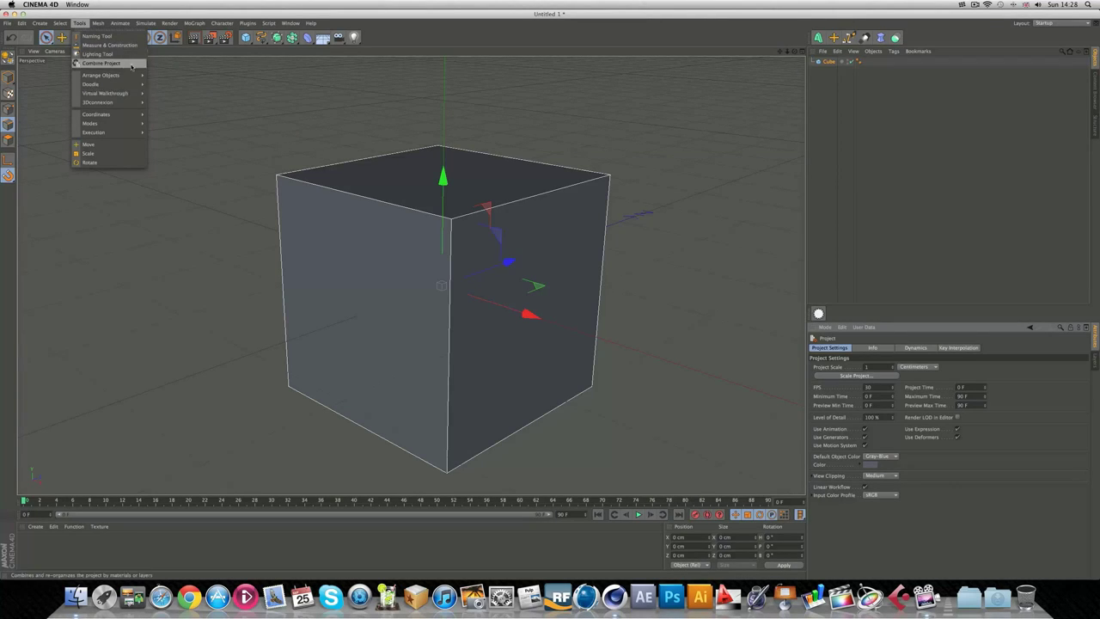
pyautogui.moveTo(101, 105)
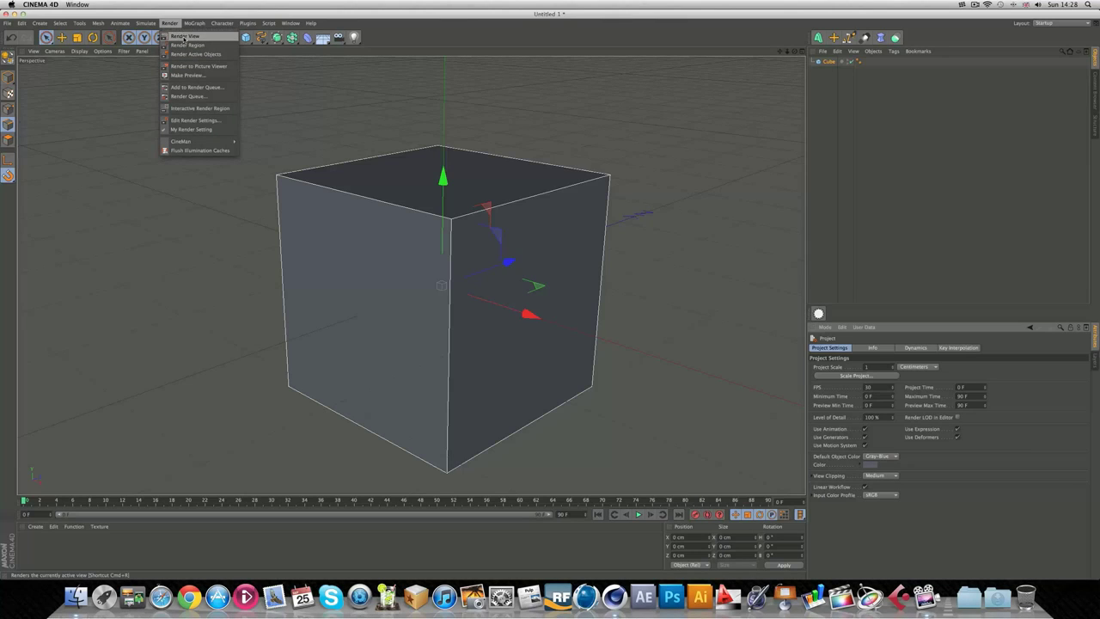
pyautogui.click(428, 33)
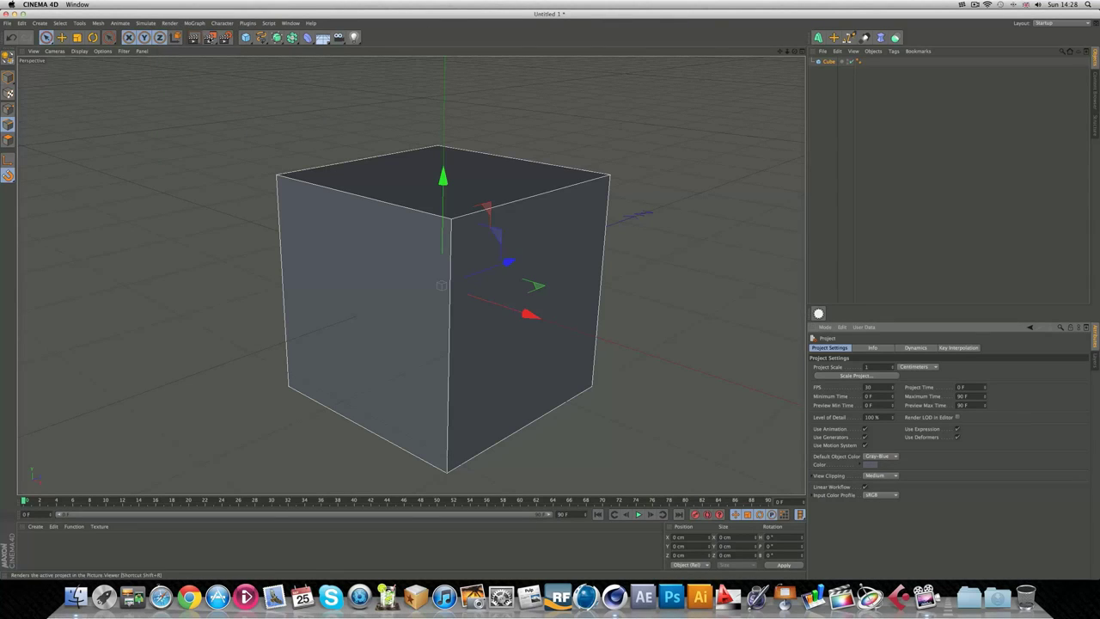
# Step: Render the active project in the Picture Viewer and close the viewer
pyautogui.click(169, 24)
pyautogui.click(169, 26)
pyautogui.click(210, 37)
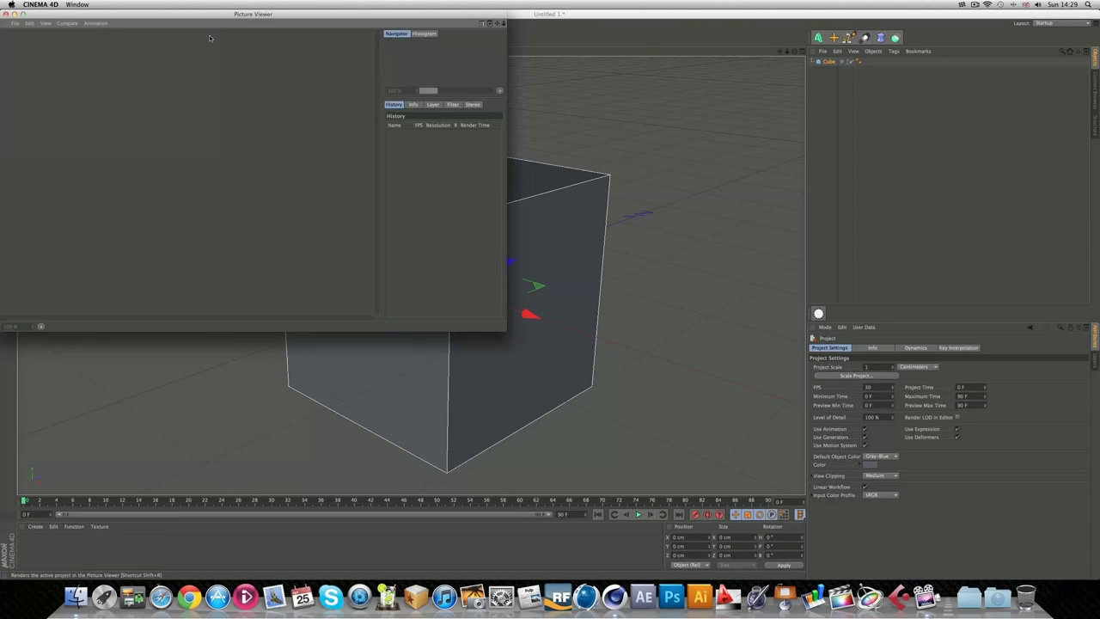
pyautogui.click(6, 13)
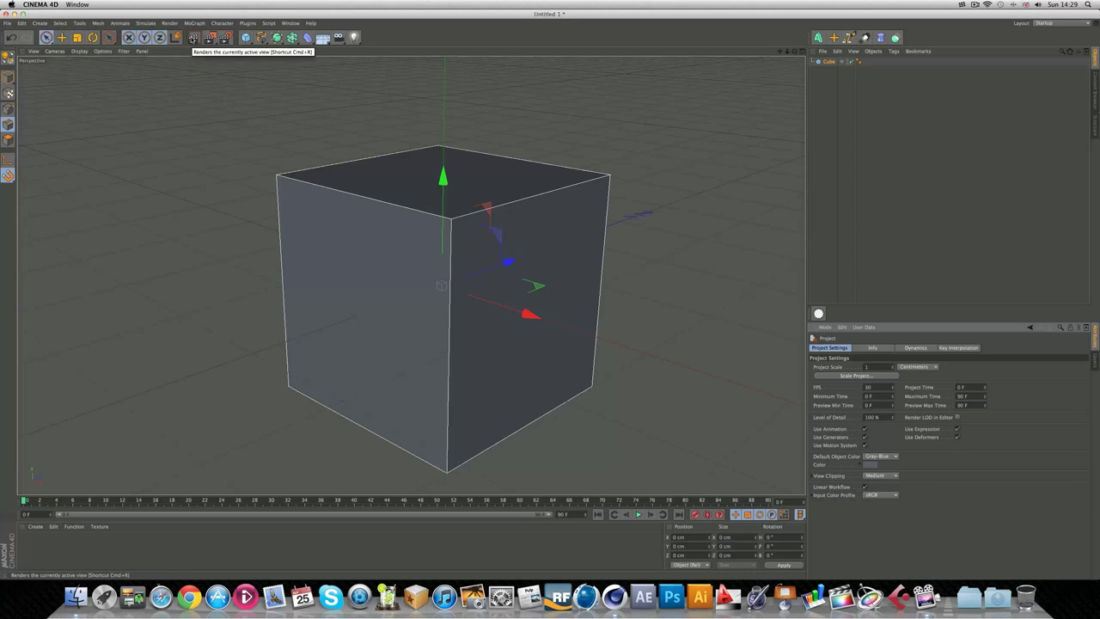
# Step: Render the active perspective view twice, returning to the normal editor display after each render
pyautogui.click(193, 37)
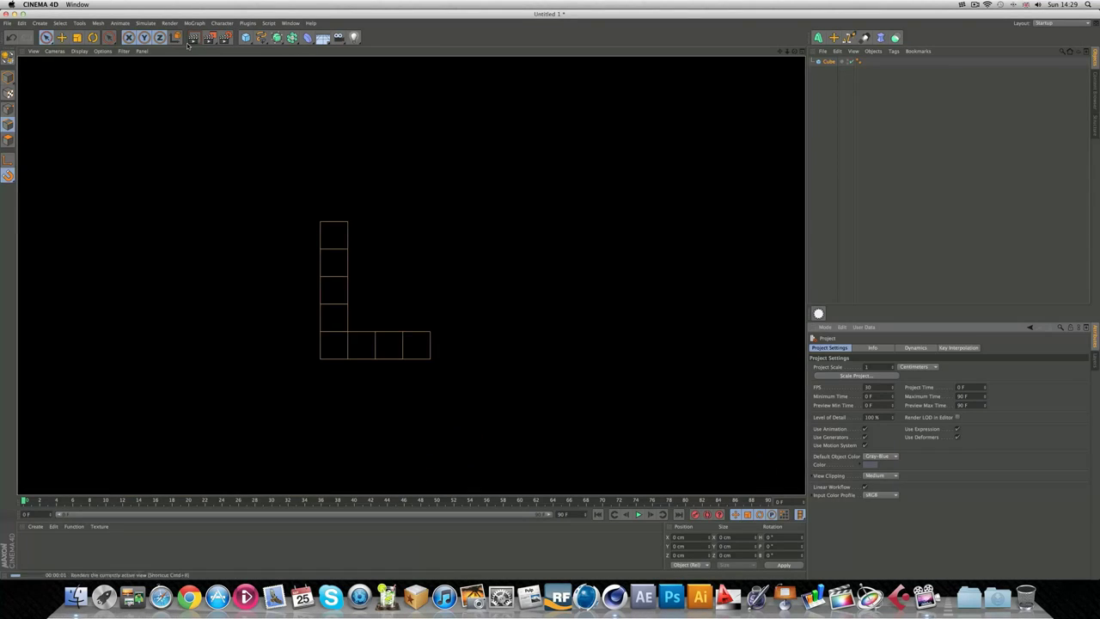
pyautogui.click(258, 135)
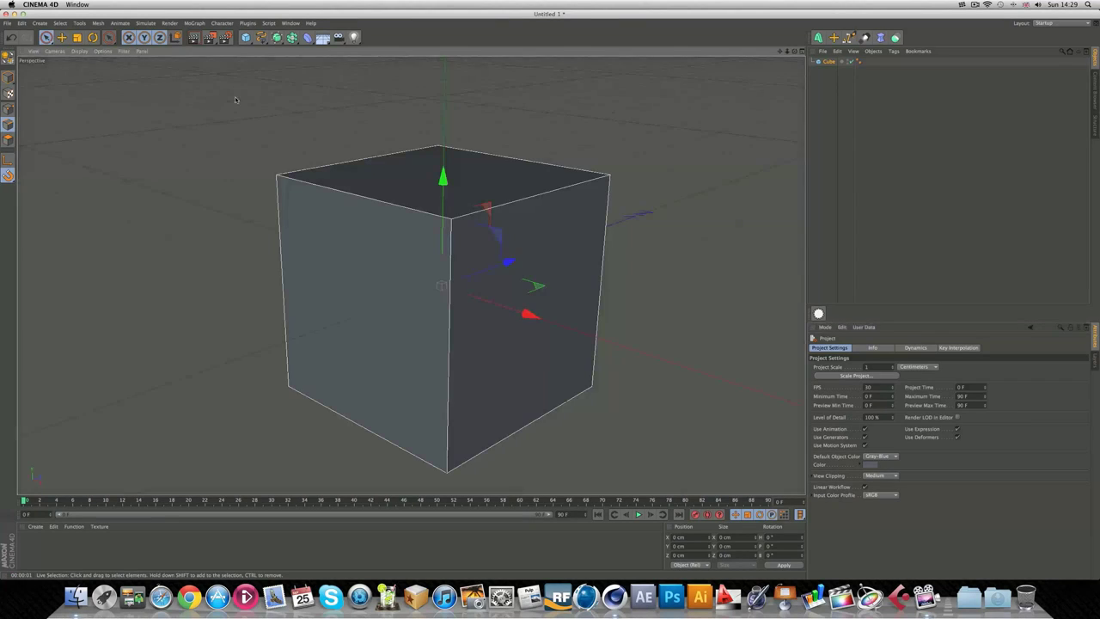
pyautogui.click(194, 38)
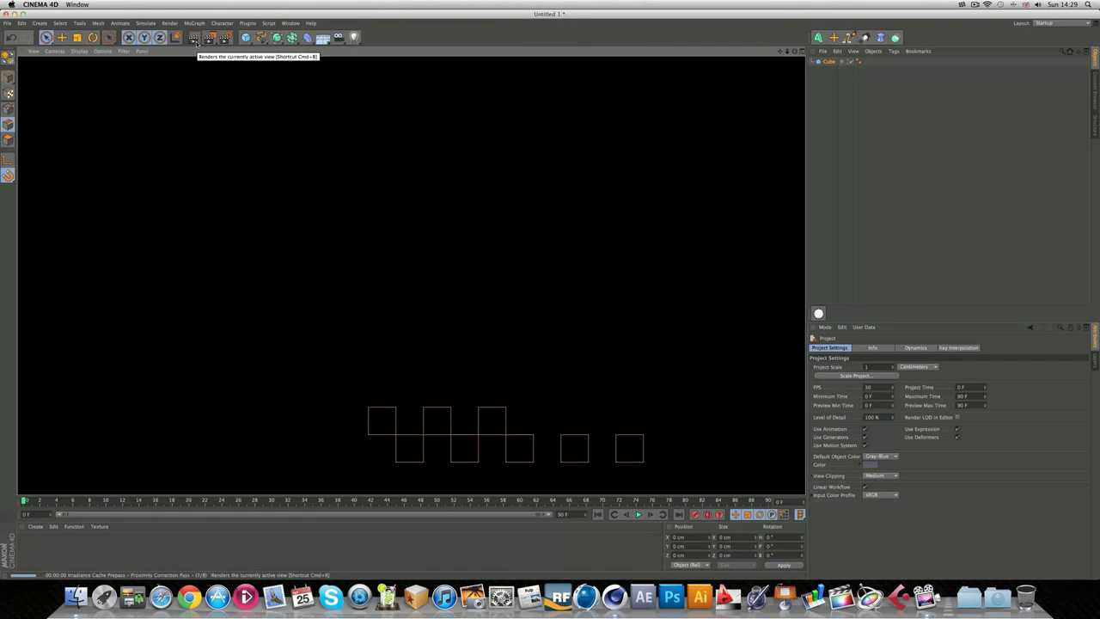
pyautogui.click(220, 95)
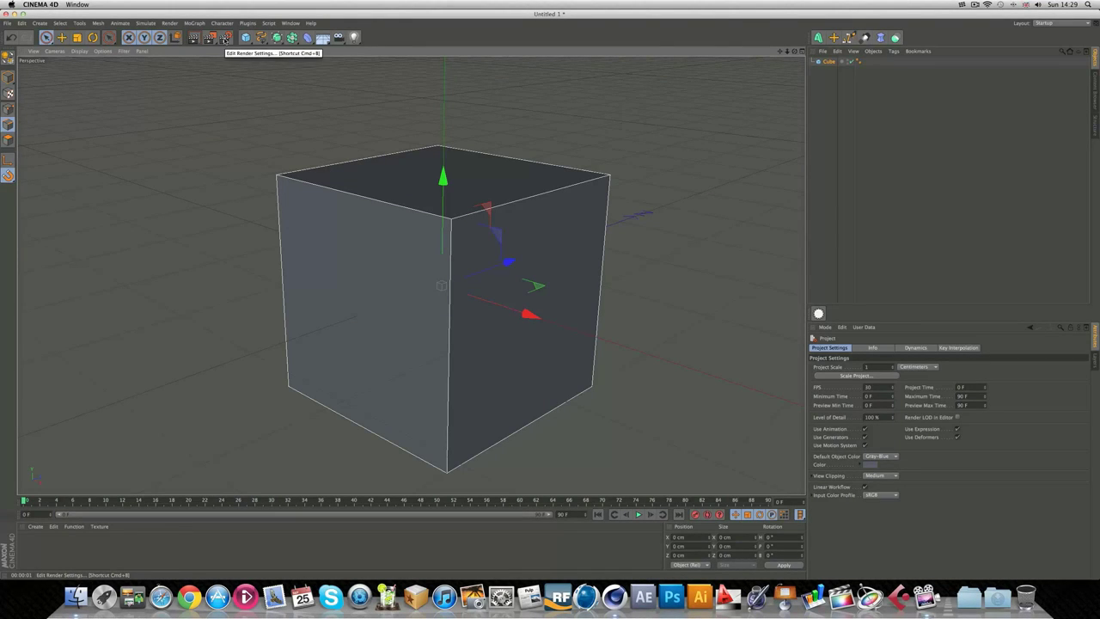
# Step: View the MoGraph commands and effectors and add a MoText object to the scene
pyautogui.click(194, 23)
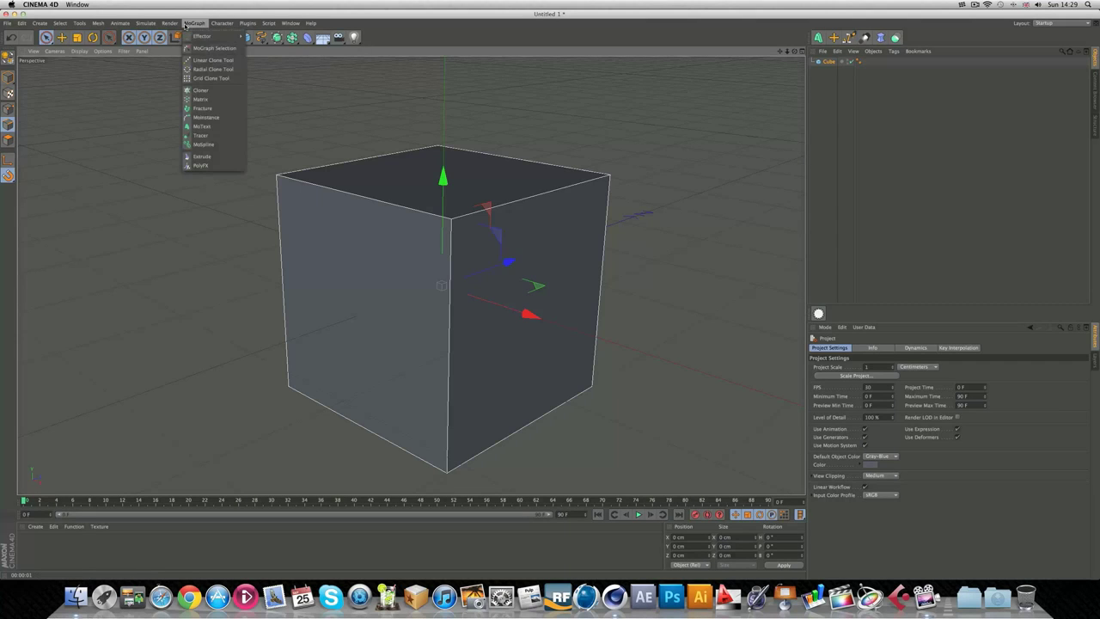
pyautogui.moveTo(211, 30)
pyautogui.moveTo(202, 38)
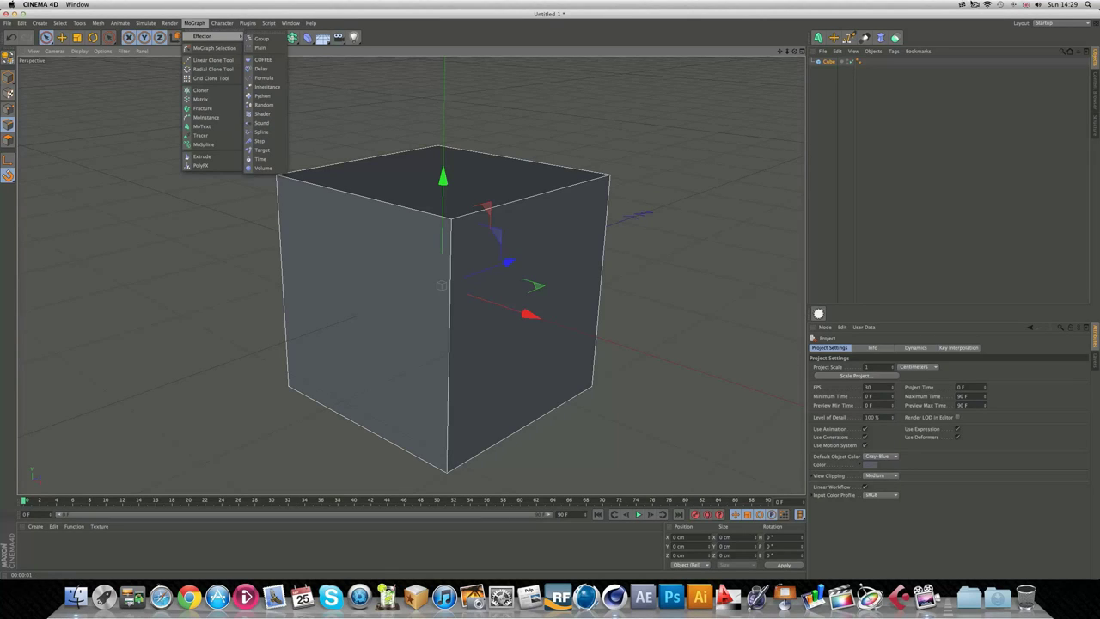
pyautogui.click(974, 4)
pyautogui.click(974, 4)
pyautogui.click(194, 23)
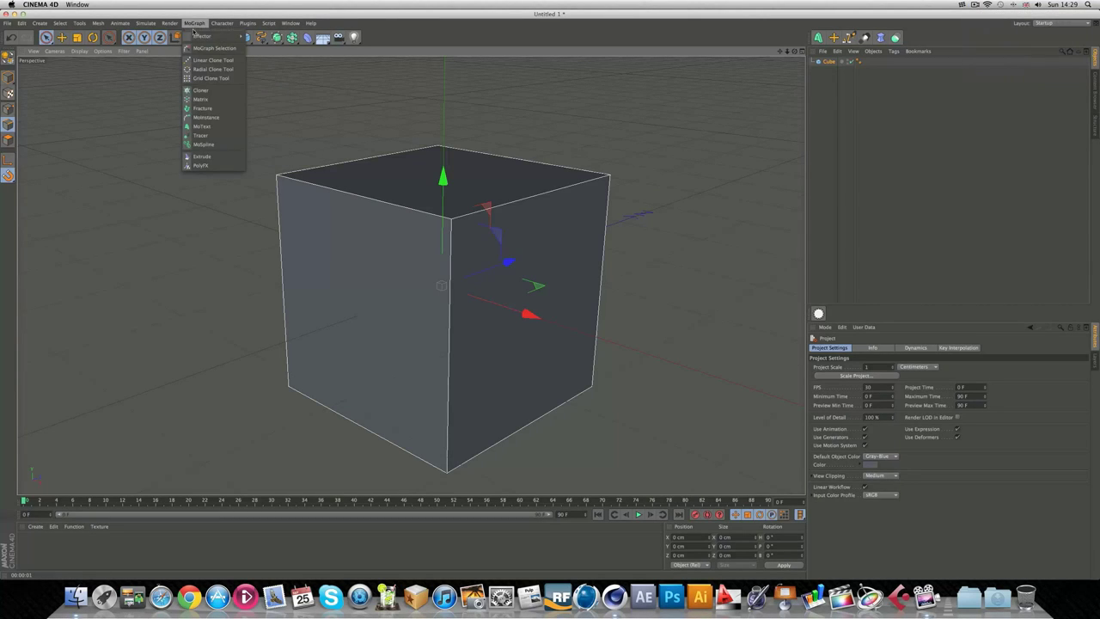
pyautogui.click(206, 127)
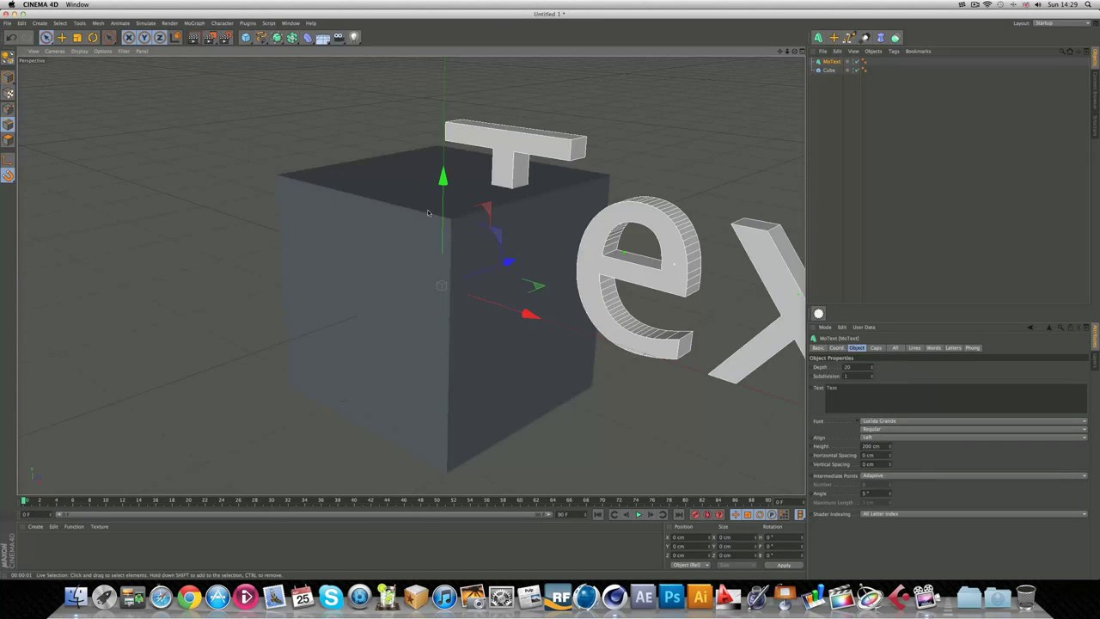
# Step: Delete the cube and move the MoText object backwards along the X axis until the whole word fits the view
pyautogui.click(819, 70)
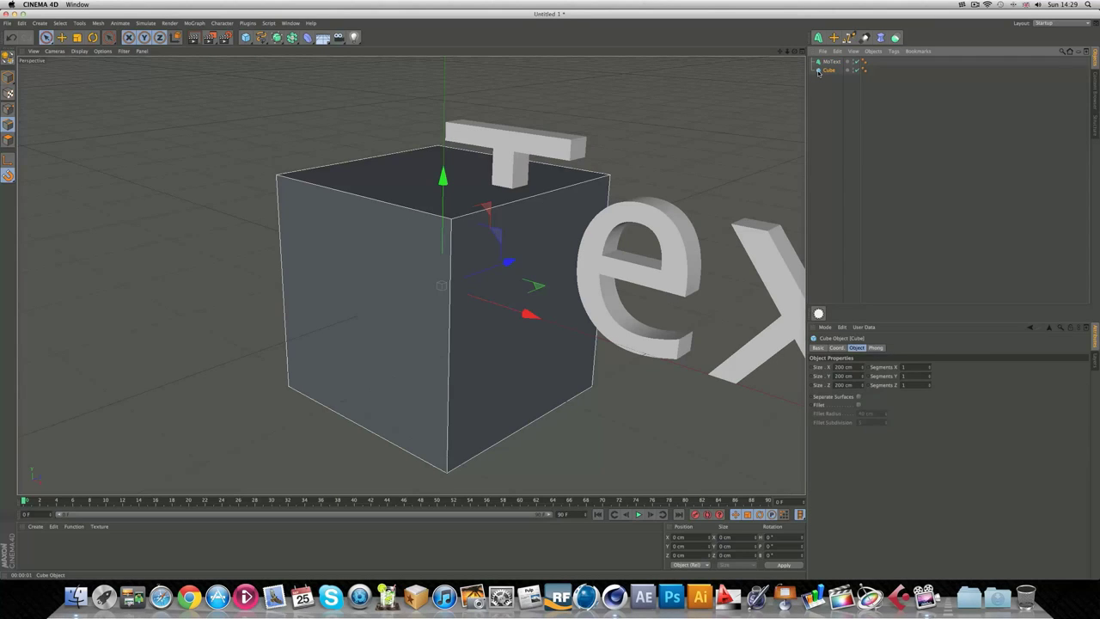
pyautogui.press('Delete')
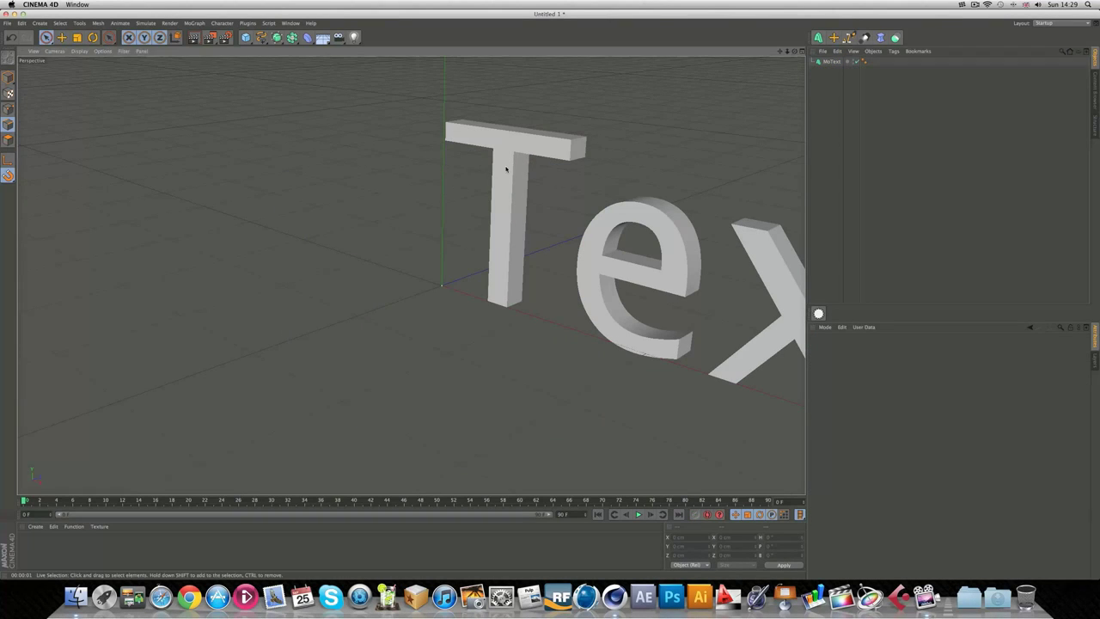
pyautogui.click(833, 62)
pyautogui.press('h')
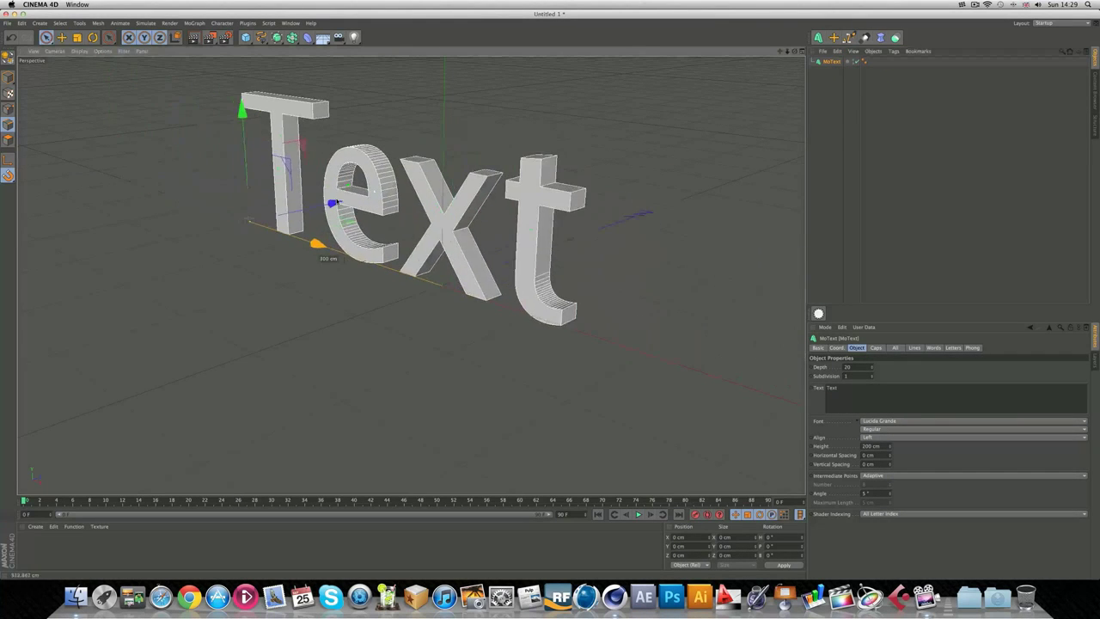
# Step: Examine the remaining command groups from MoGraph through to Window
pyautogui.click(195, 23)
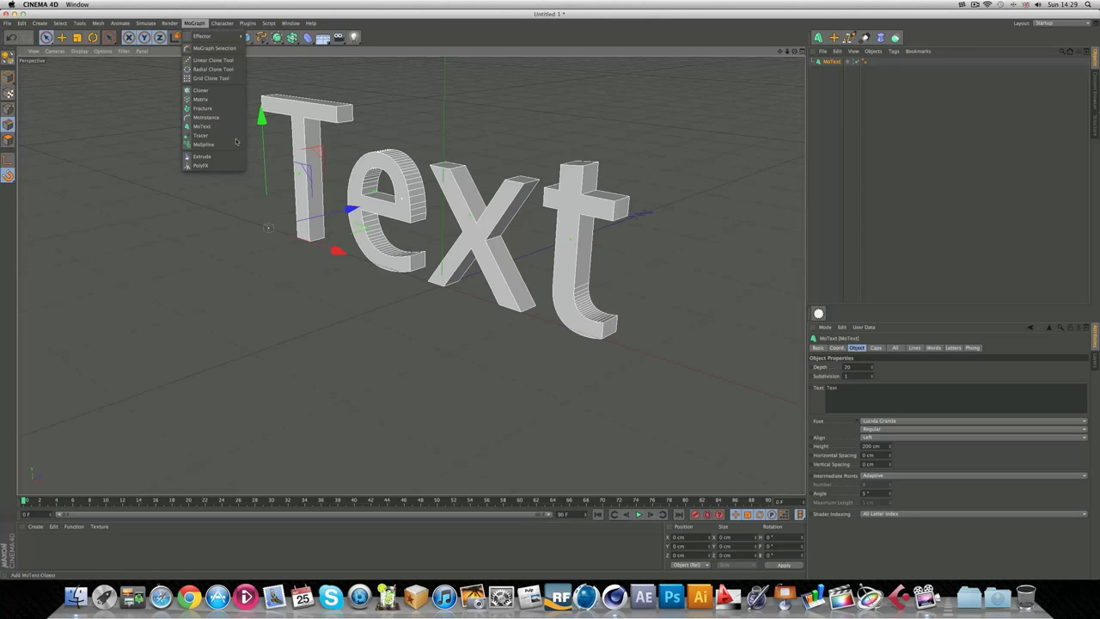
pyautogui.moveTo(220, 36)
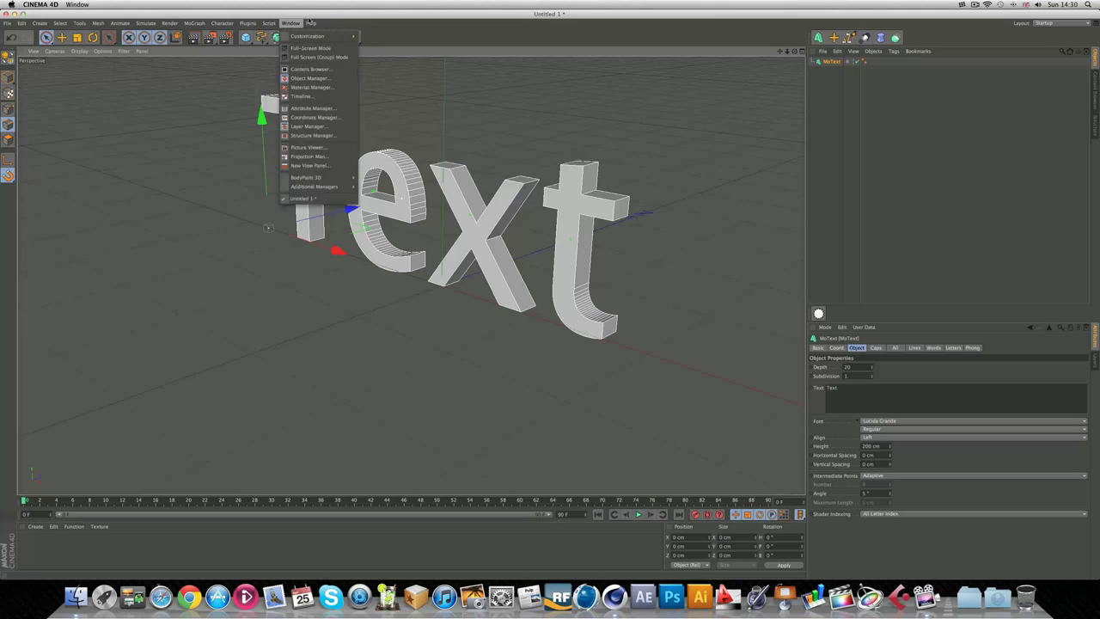
pyautogui.click(455, 34)
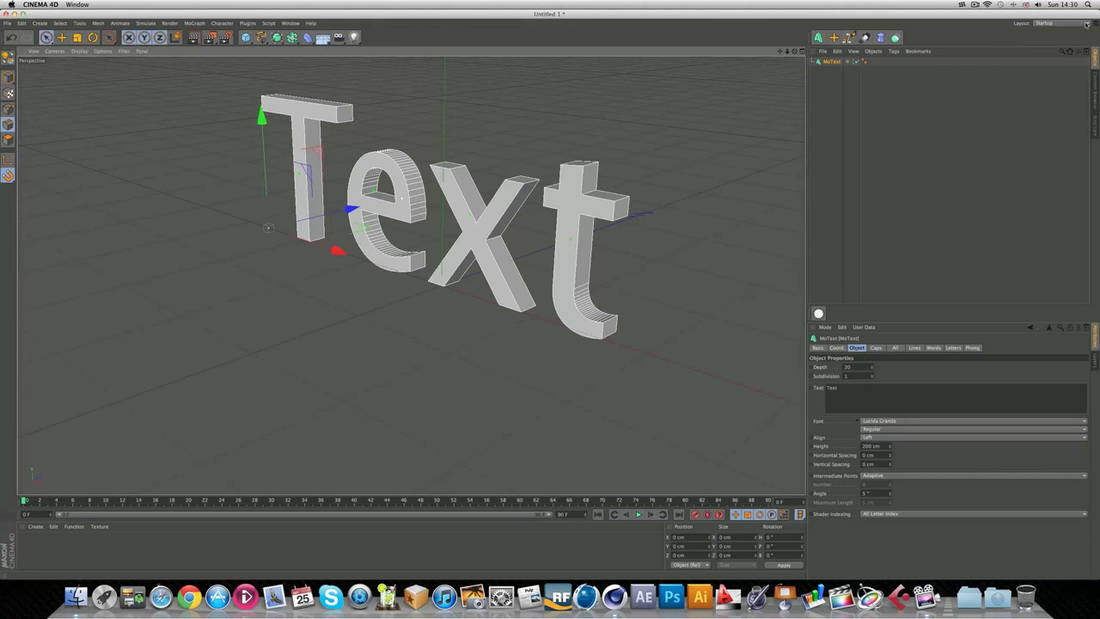
# Step: View the available interface layouts and switch to the Animation layout
pyautogui.click(1080, 23)
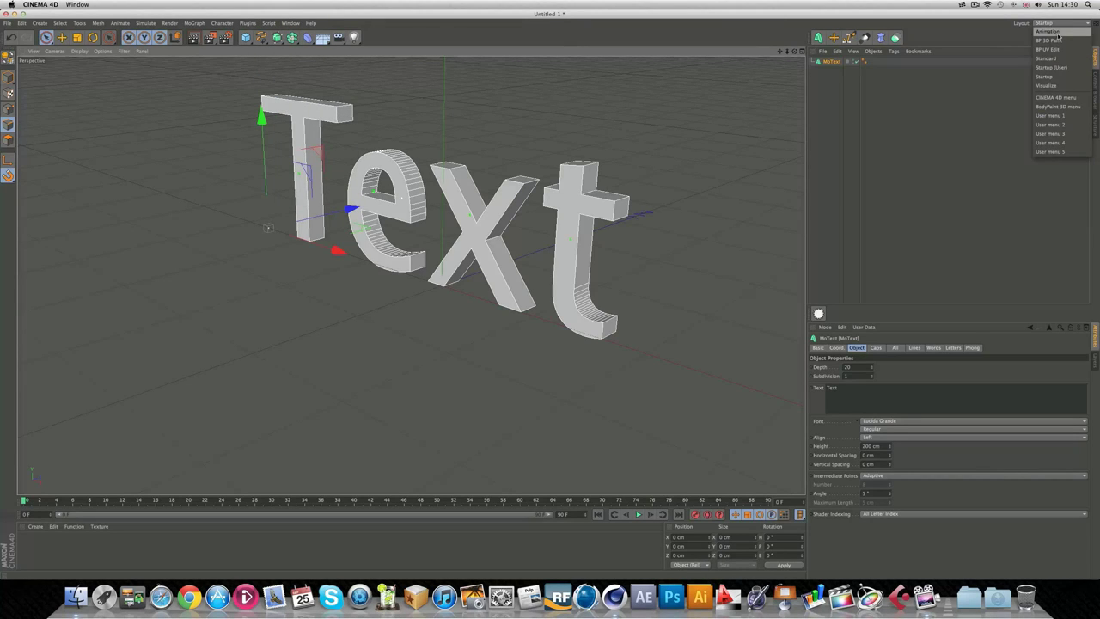
pyautogui.click(1064, 25)
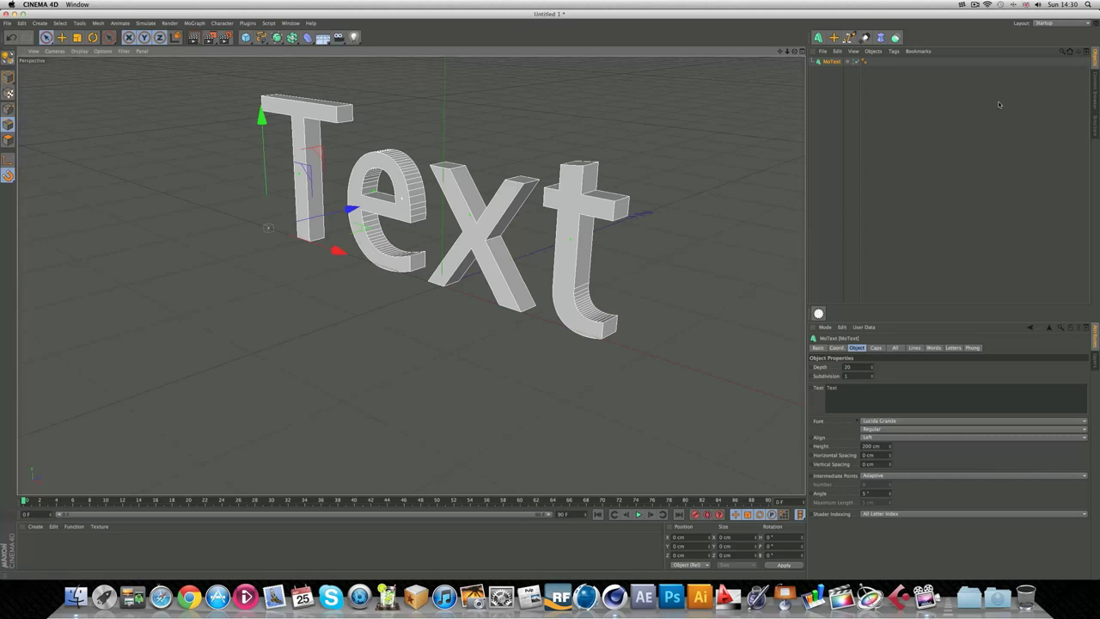
pyautogui.click(1065, 24)
pyautogui.click(1053, 32)
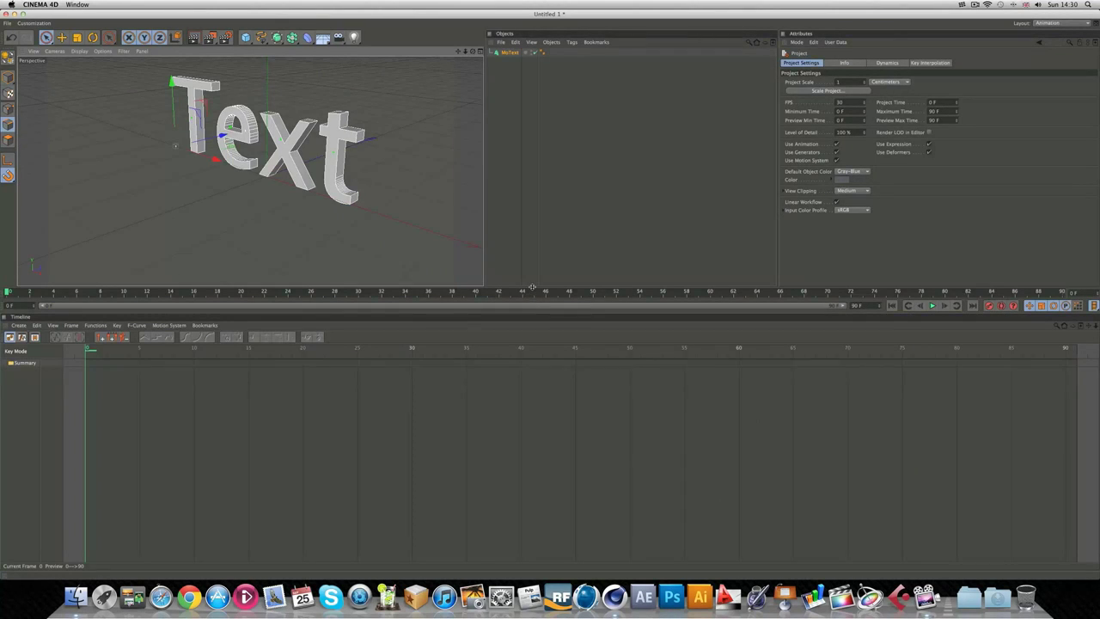
# Step: Enlarge the perspective viewport by lowering its border with the timeline, and sweep a selection area across the empty timeline
pyautogui.moveTo(531, 288); pyautogui.dragTo(520, 333)
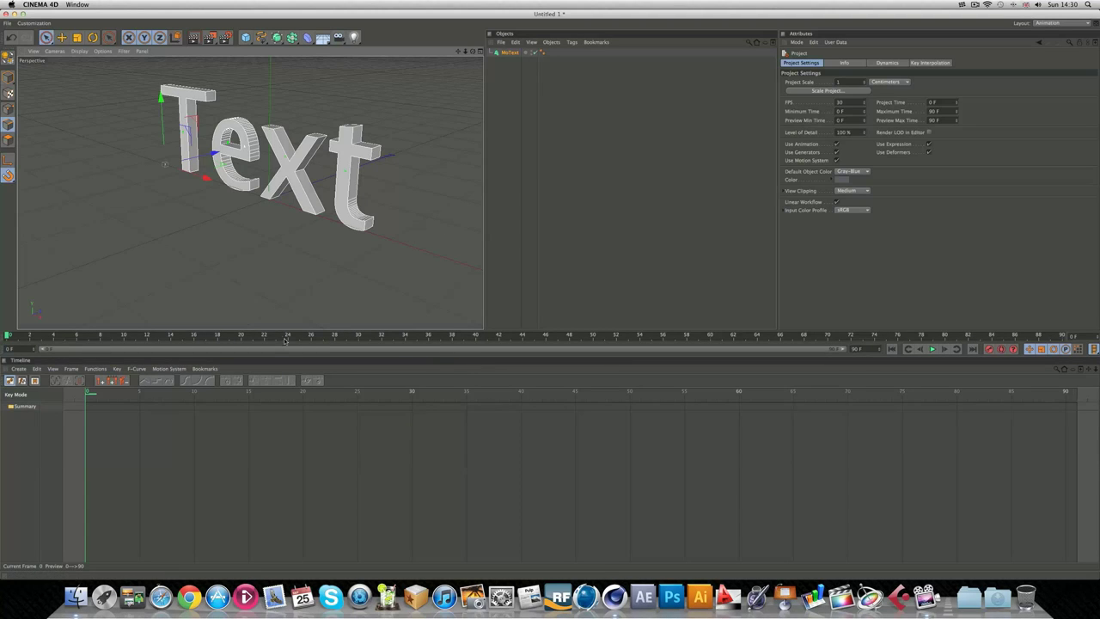
pyautogui.moveTo(295, 330); pyautogui.dragTo(279, 357)
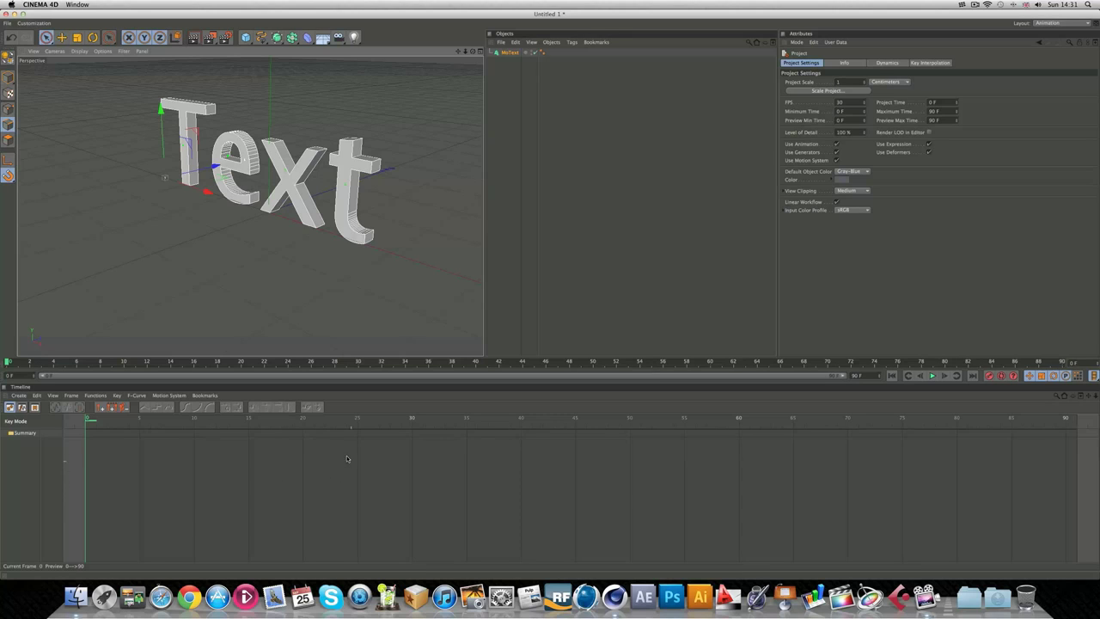
pyautogui.moveTo(336, 455); pyautogui.dragTo(548, 504)
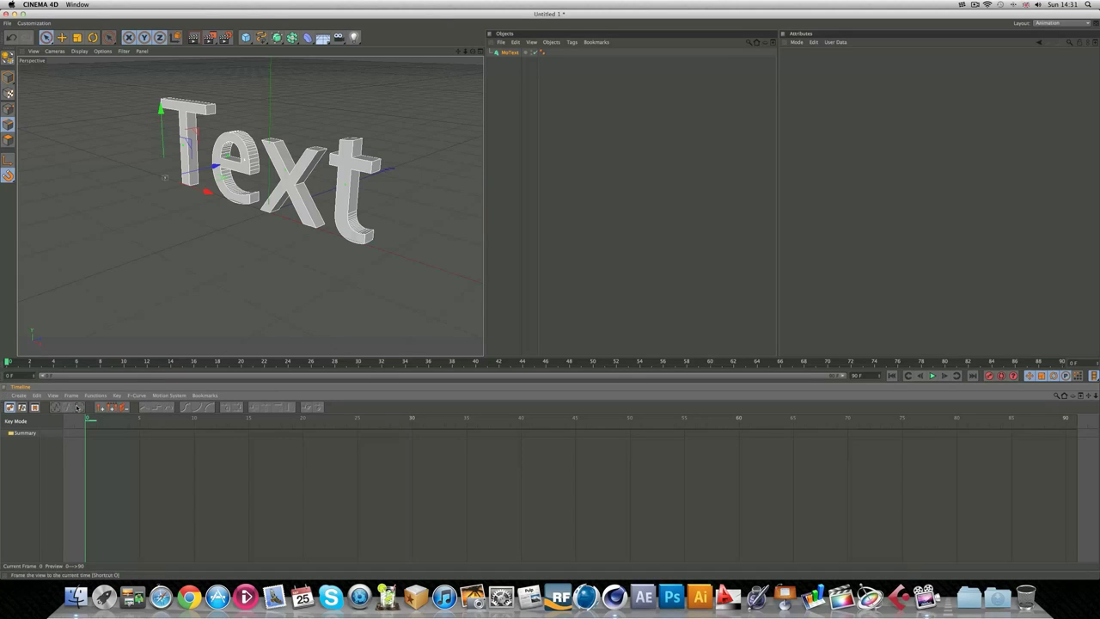
# Step: Switch the interface to the BP 3D Paint layout and view its painting tools
pyautogui.click(1066, 23)
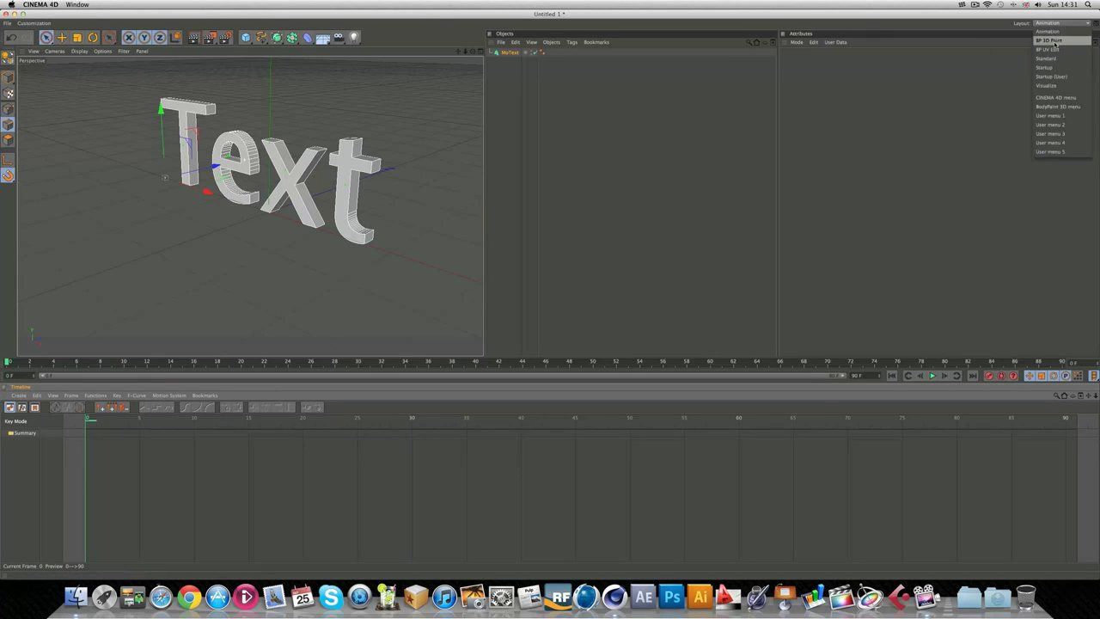
pyautogui.click(1048, 33)
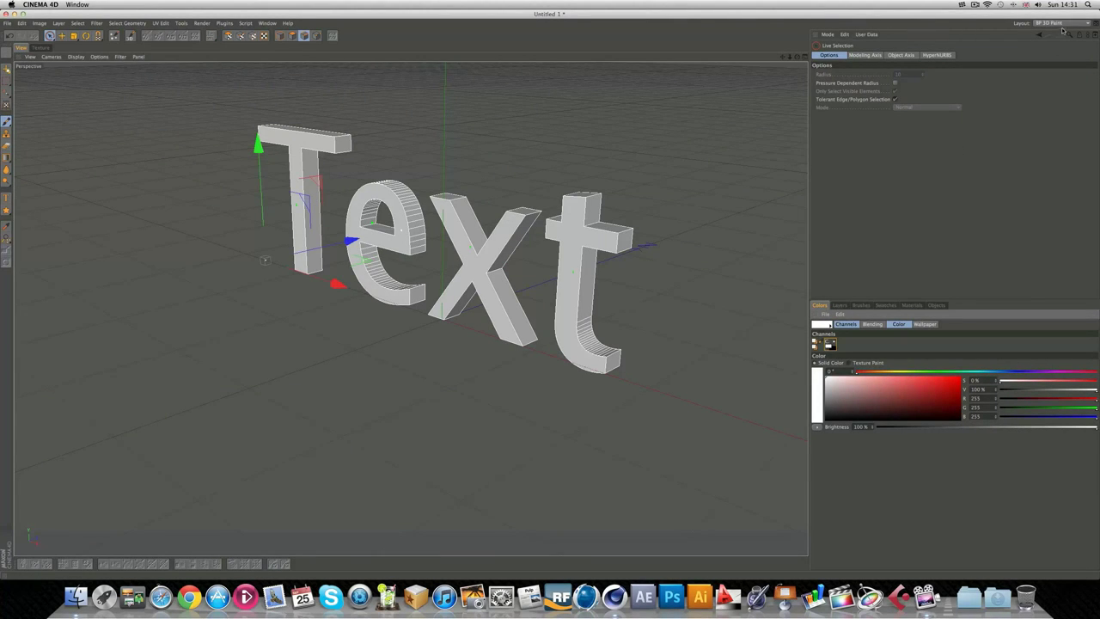
pyautogui.click(1061, 26)
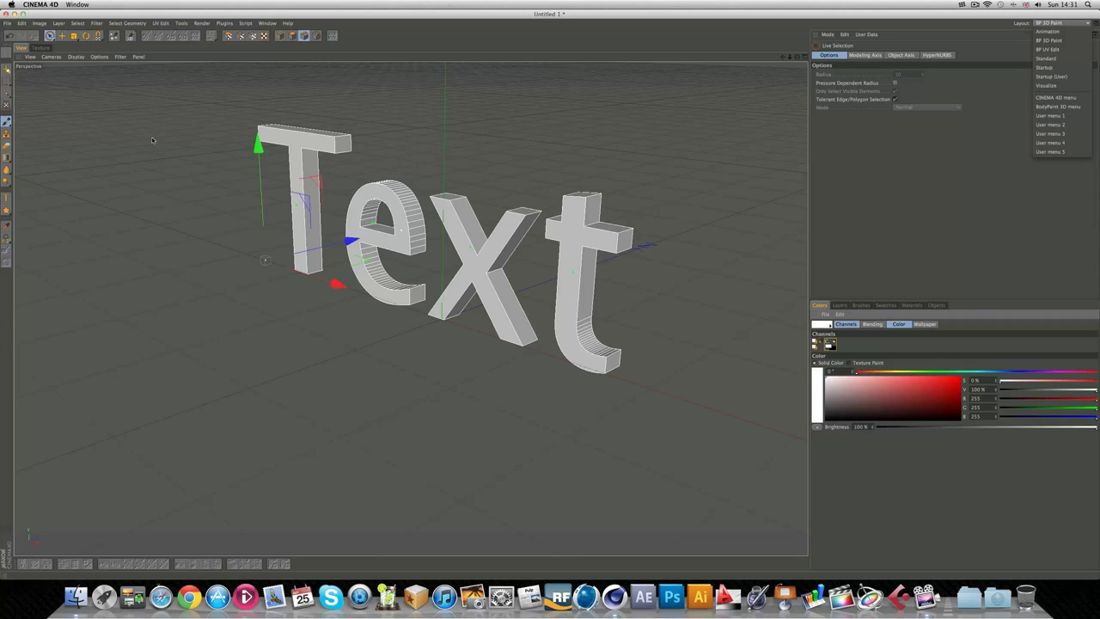
pyautogui.click(7, 156)
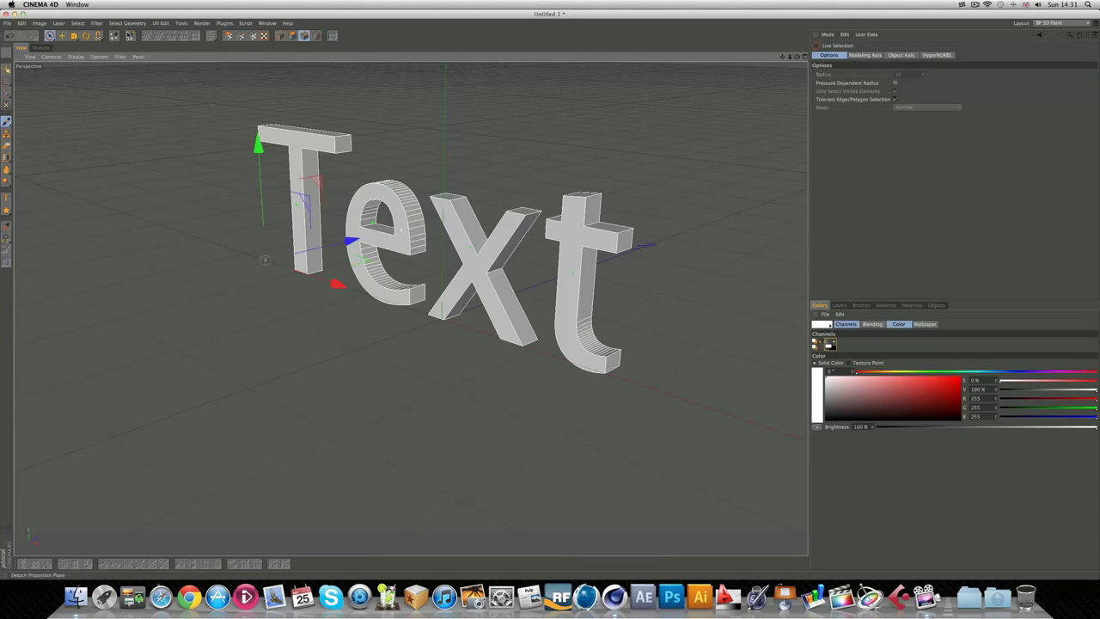
# Step: View the Brush tool's settings, open and close the BodyPaint 3D Setup Wizard, and activate the Move tool
pyautogui.press('space')
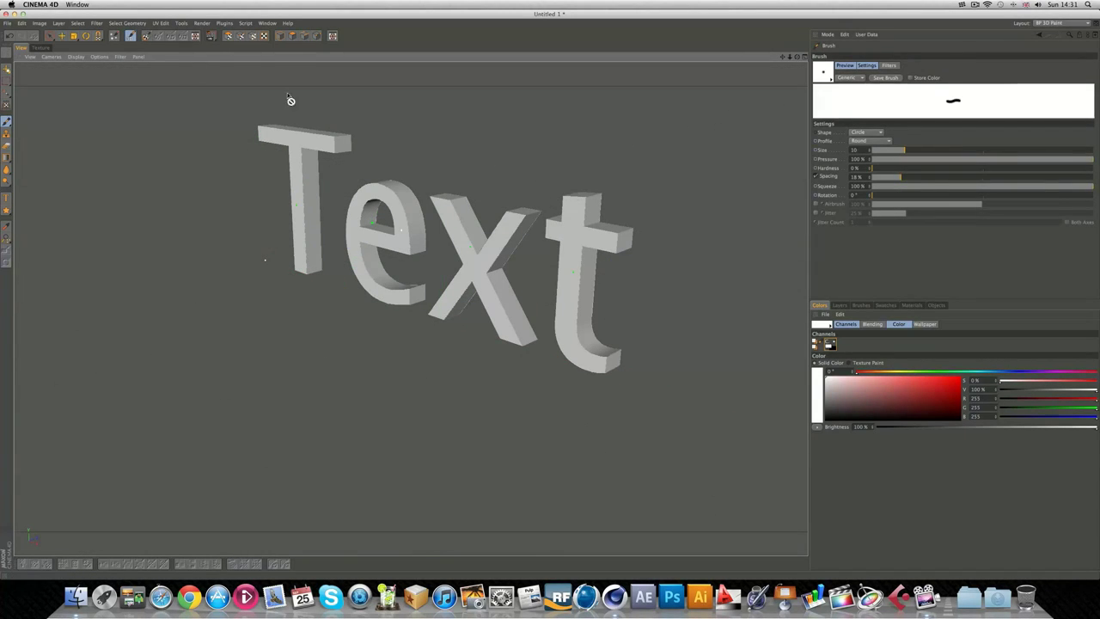
pyautogui.click(114, 36)
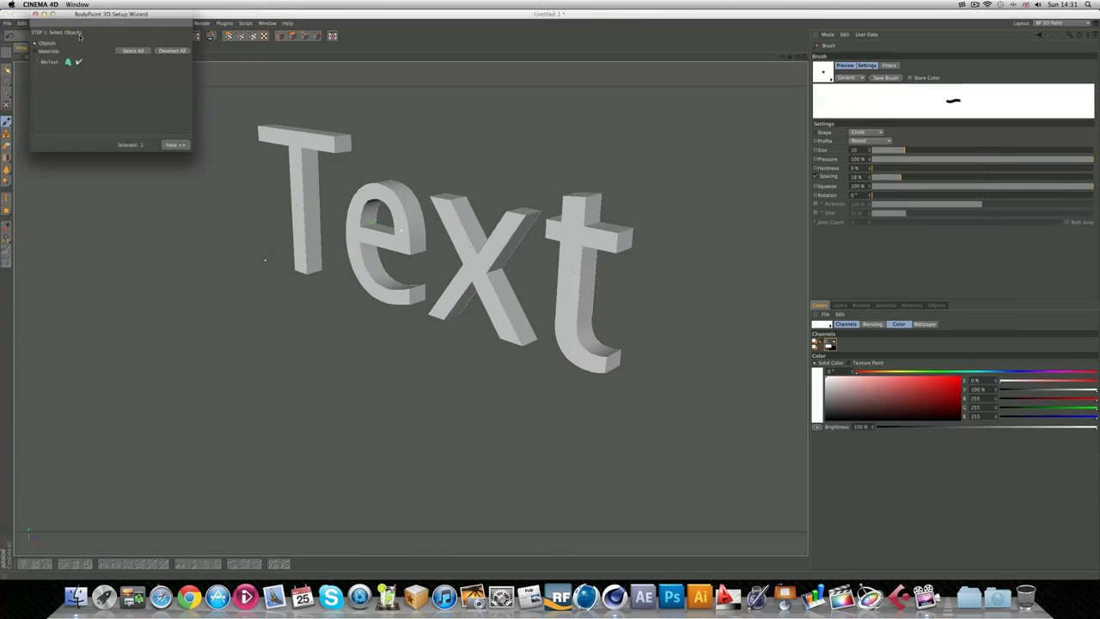
pyautogui.click(35, 15)
pyautogui.press('e')
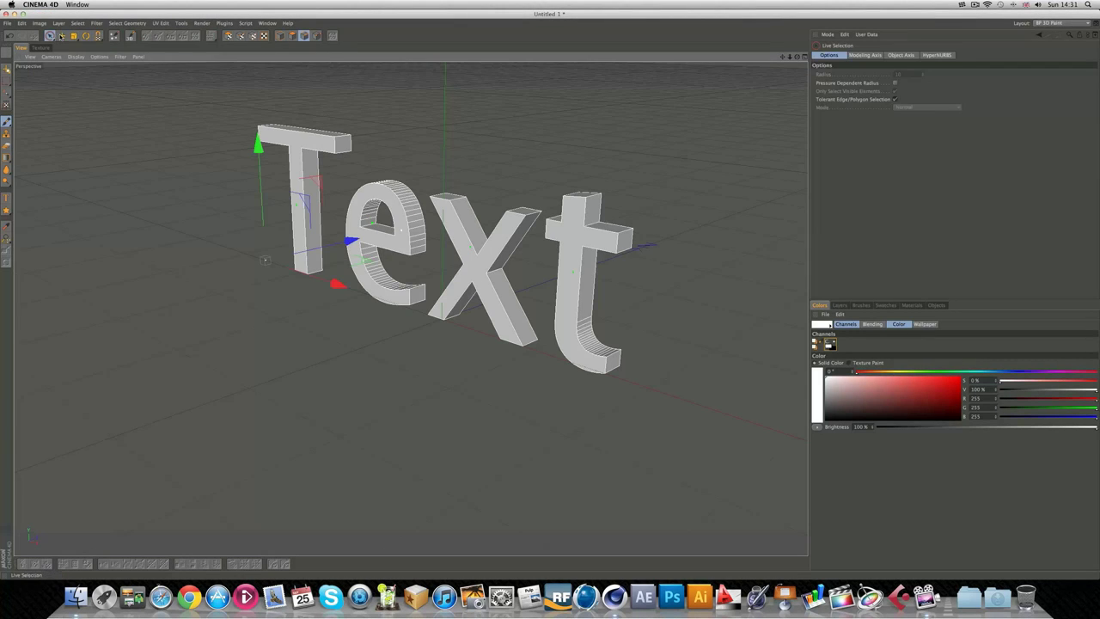
# Step: Switch the interface from BP 3D Paint to the Standard layout
pyautogui.click(1064, 24)
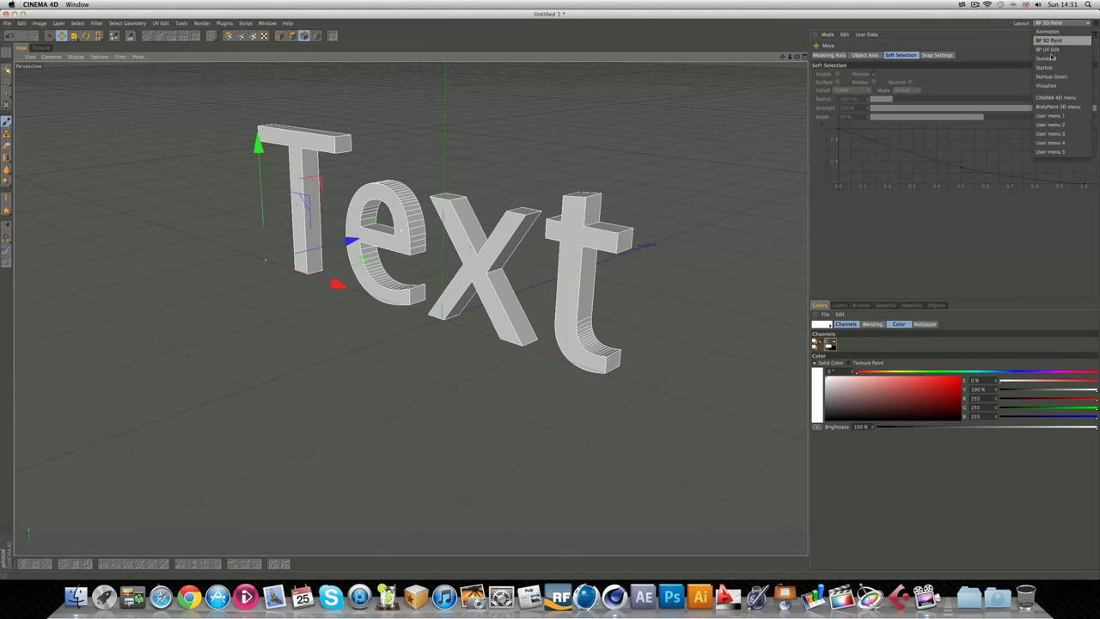
pyautogui.click(1059, 59)
pyautogui.click(1062, 23)
pyautogui.click(1062, 24)
pyautogui.click(1063, 23)
pyautogui.click(1050, 58)
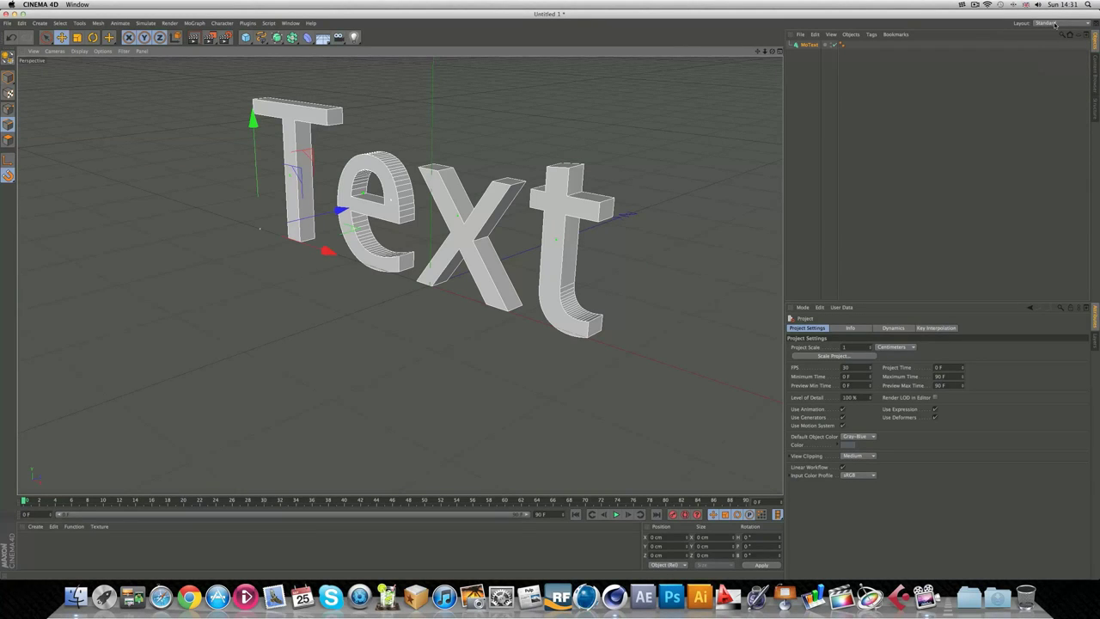
# Step: Change the interface to the Startup (User) layout
pyautogui.click(1056, 24)
pyautogui.click(1057, 67)
pyautogui.click(1052, 24)
pyautogui.click(1058, 67)
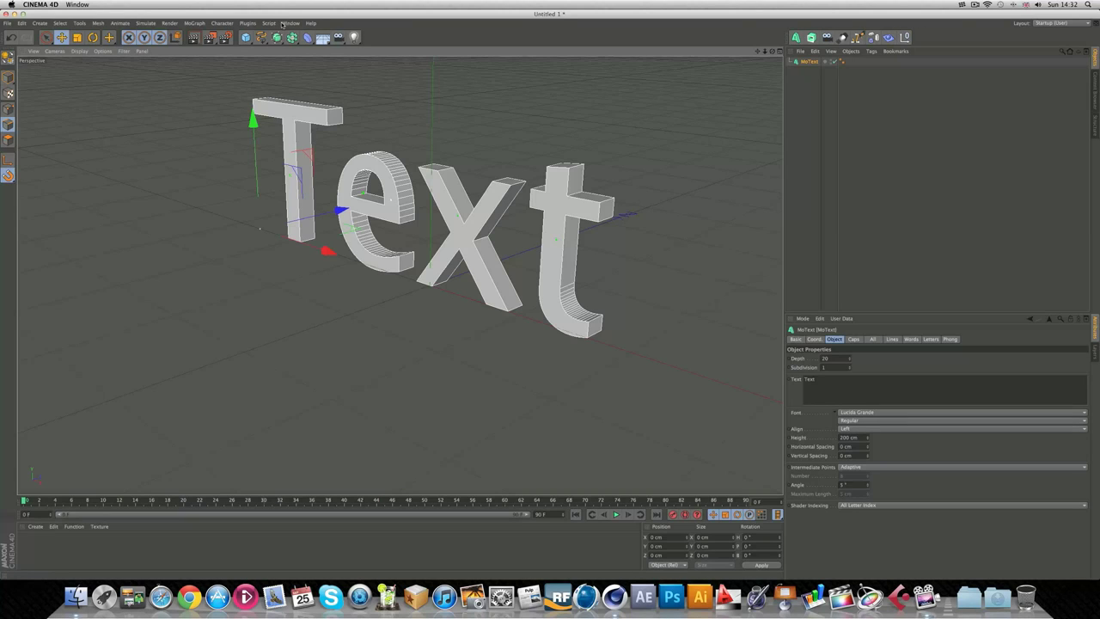
# Step: Save the current interface arrangement as the startup layout
pyautogui.click(287, 24)
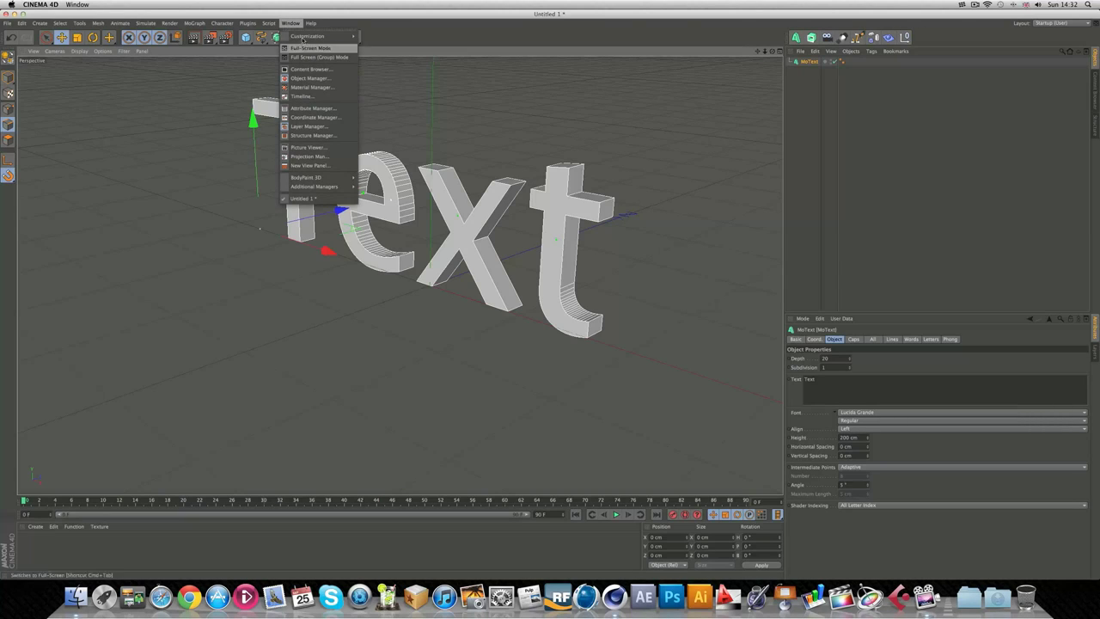
pyautogui.moveTo(320, 38)
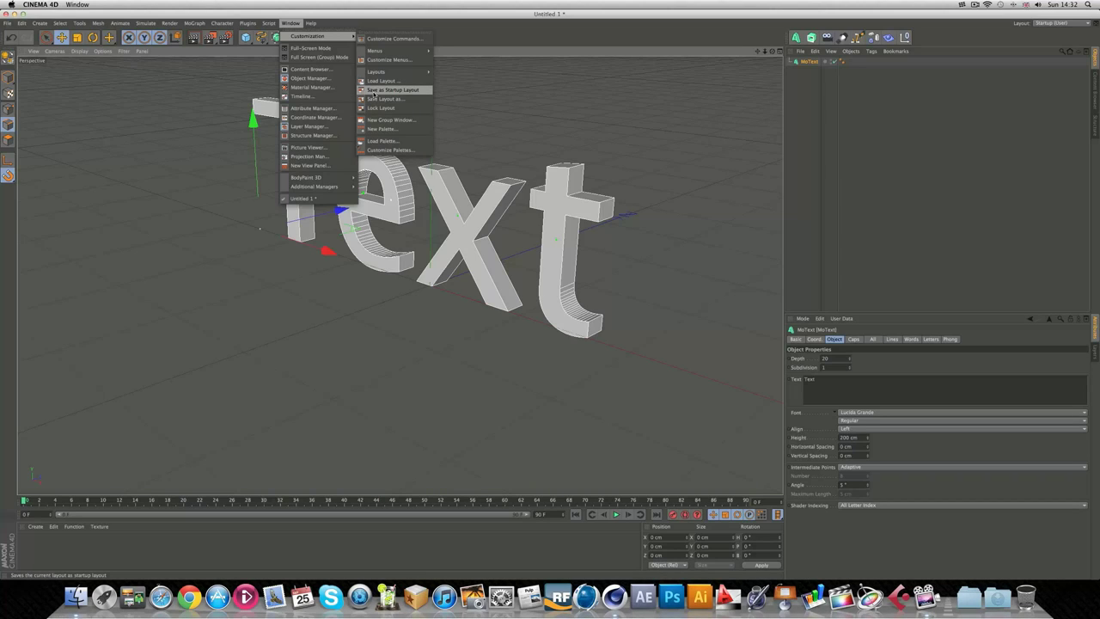
pyautogui.click(373, 90)
# Step: Switch to the Visualize layout and examine its tool groups from Geometry Optimization through to Help
pyautogui.click(1042, 24)
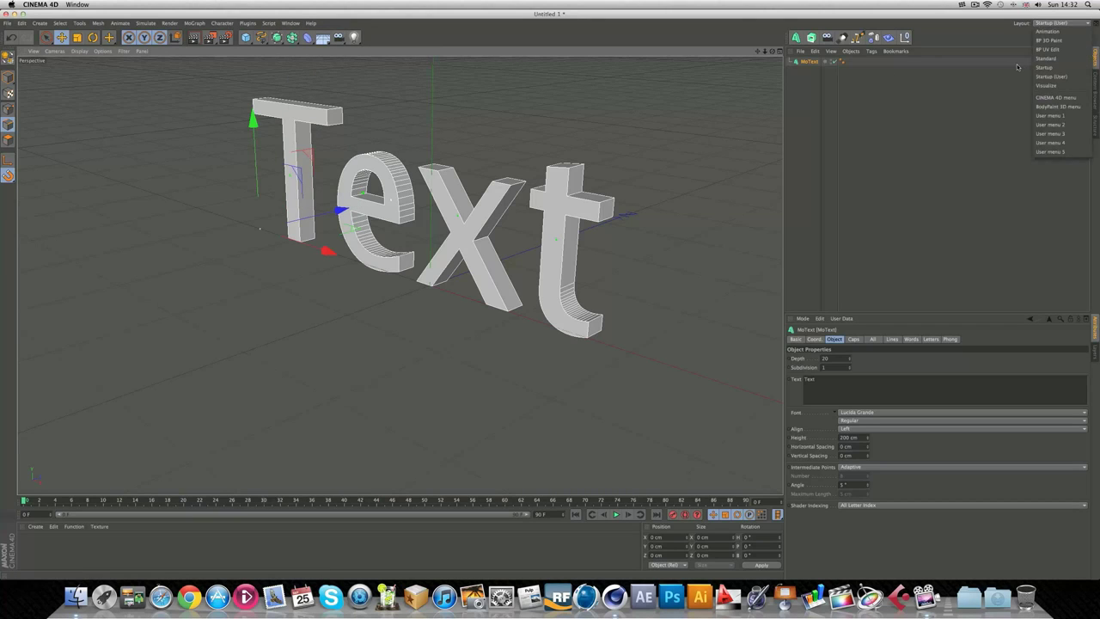
pyautogui.click(1048, 85)
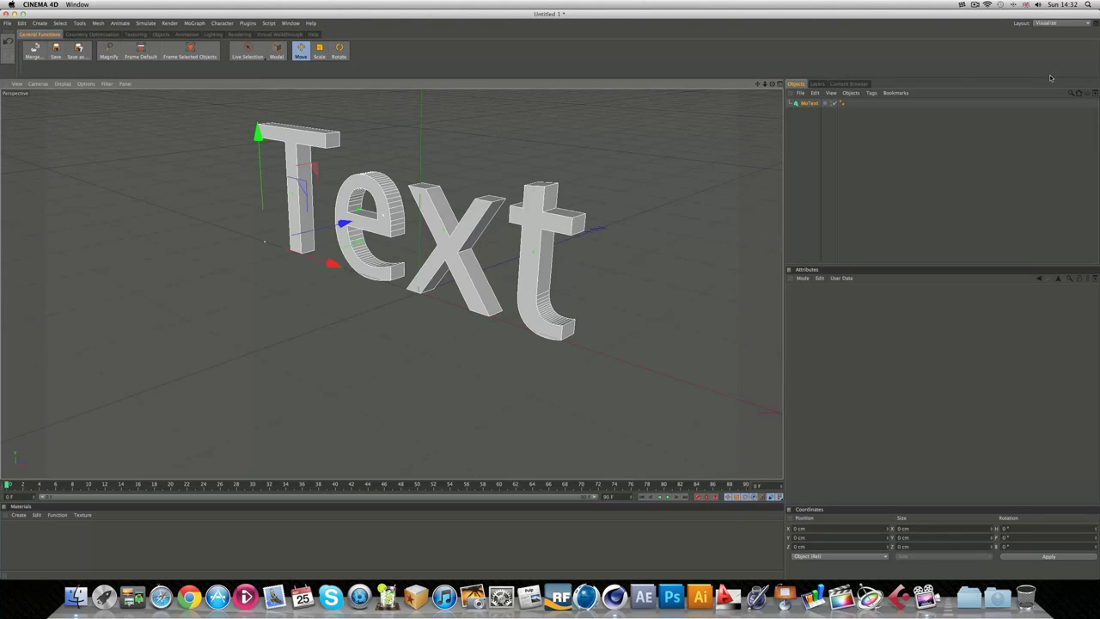
pyautogui.click(86, 35)
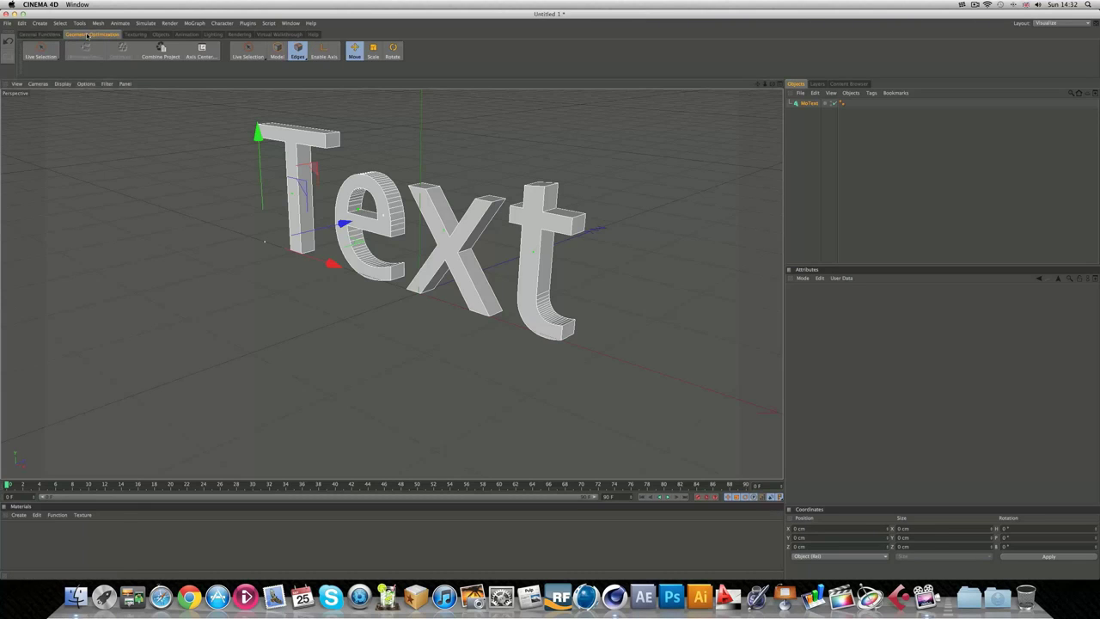
pyautogui.click(143, 35)
pyautogui.click(162, 36)
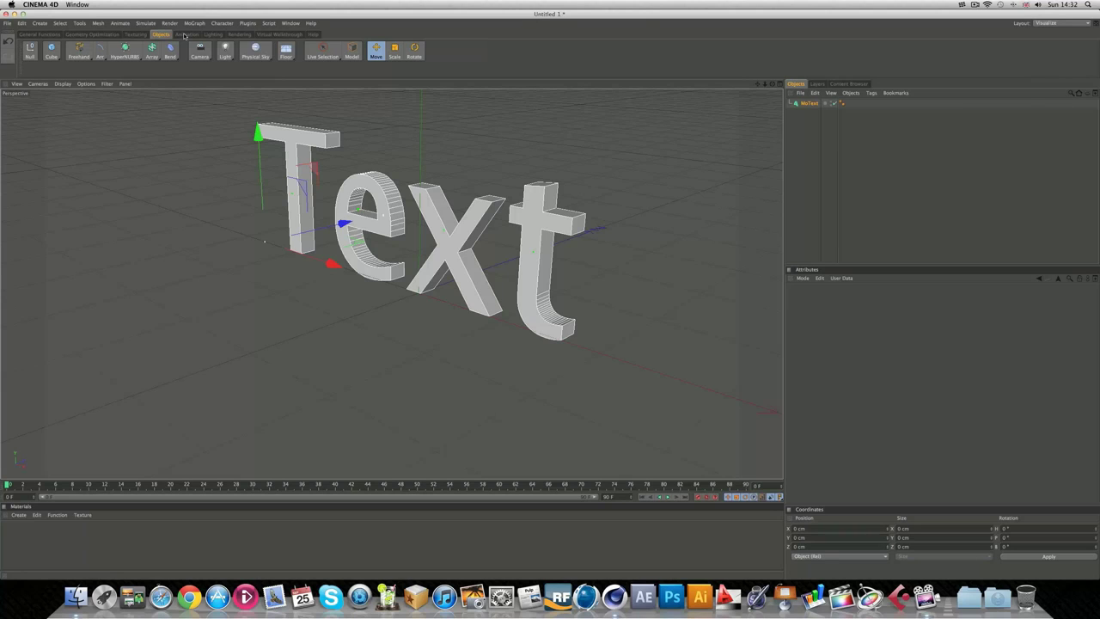
pyautogui.click(185, 34)
pyautogui.click(213, 35)
pyautogui.click(240, 34)
pyautogui.click(282, 35)
pyautogui.click(314, 34)
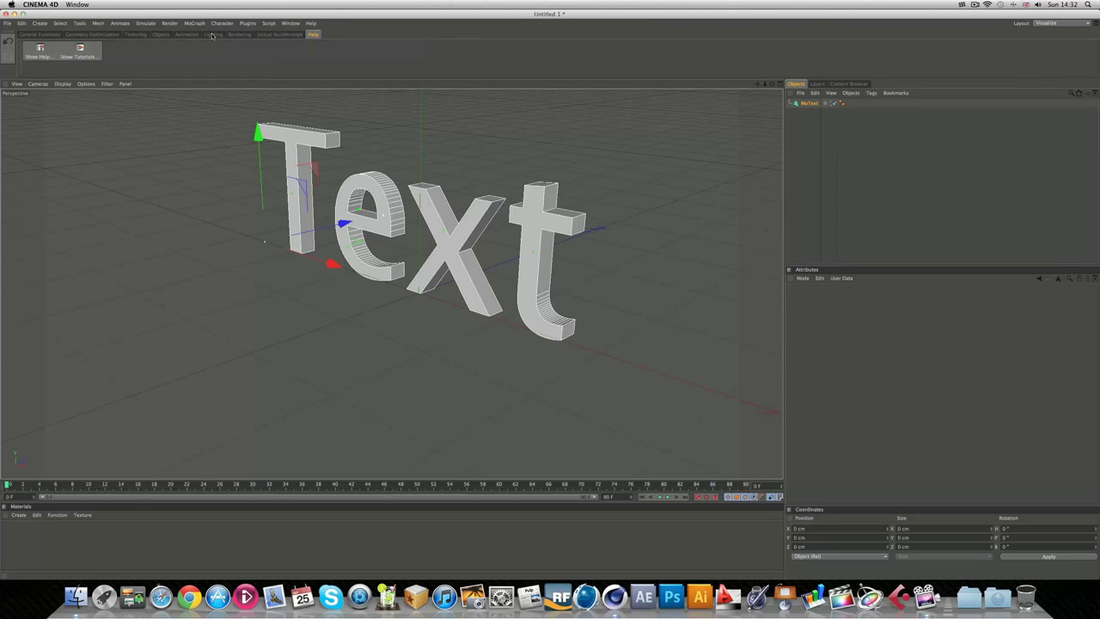
# Step: Review the Visualize tool groups again from General Functions through to Help, and return to General Functions
pyautogui.click(41, 34)
pyautogui.click(86, 34)
pyautogui.click(138, 34)
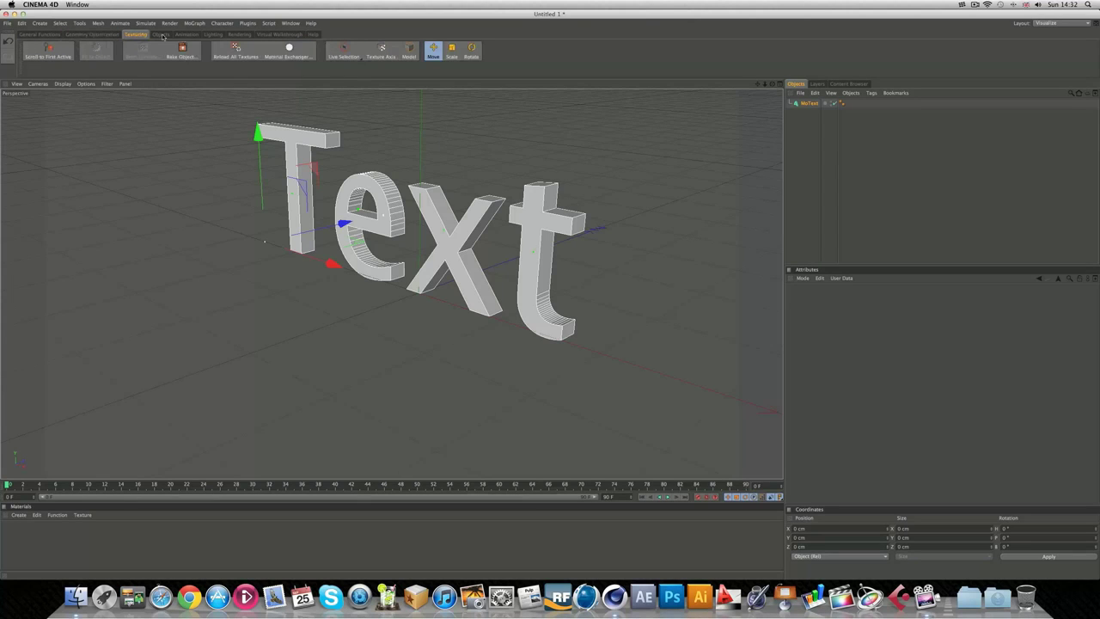
pyautogui.click(163, 34)
pyautogui.click(185, 34)
pyautogui.click(213, 35)
pyautogui.click(240, 34)
pyautogui.click(282, 34)
pyautogui.click(313, 35)
pyautogui.click(39, 34)
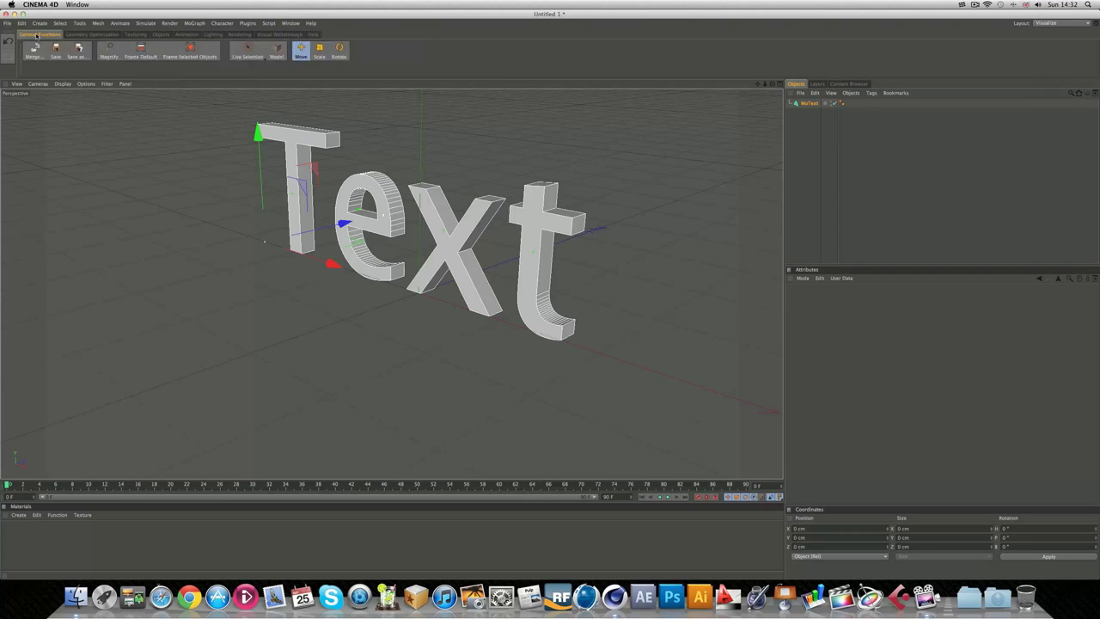
# Step: Load the CINEMA 4D menu set and return the interface to the Startup (User) layout
pyautogui.click(1081, 23)
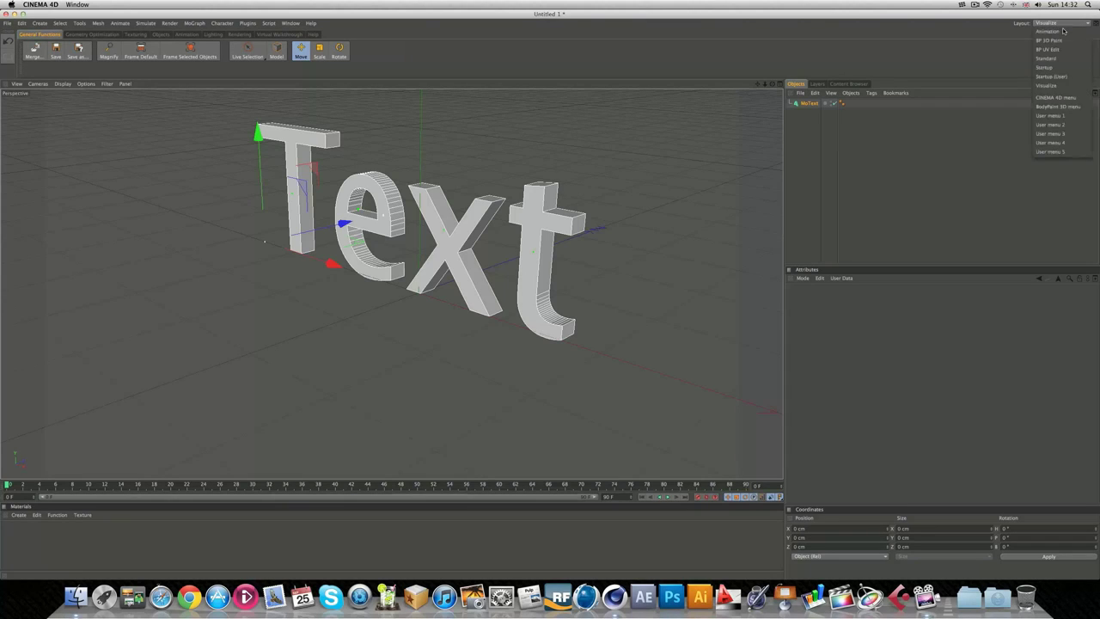
pyautogui.click(1062, 98)
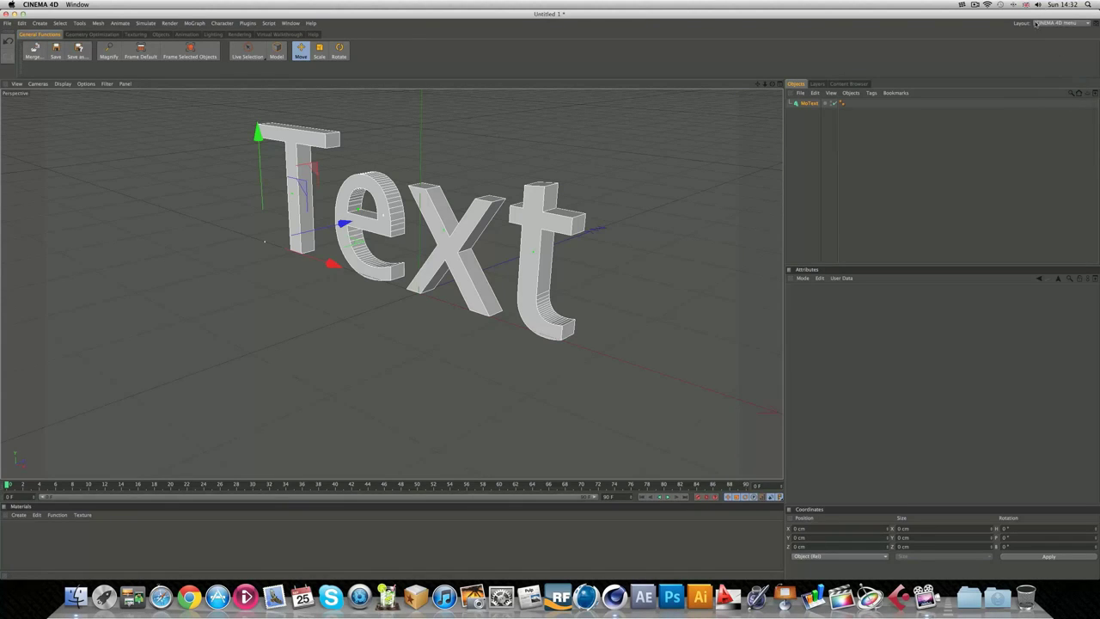
pyautogui.click(1036, 24)
pyautogui.click(1057, 148)
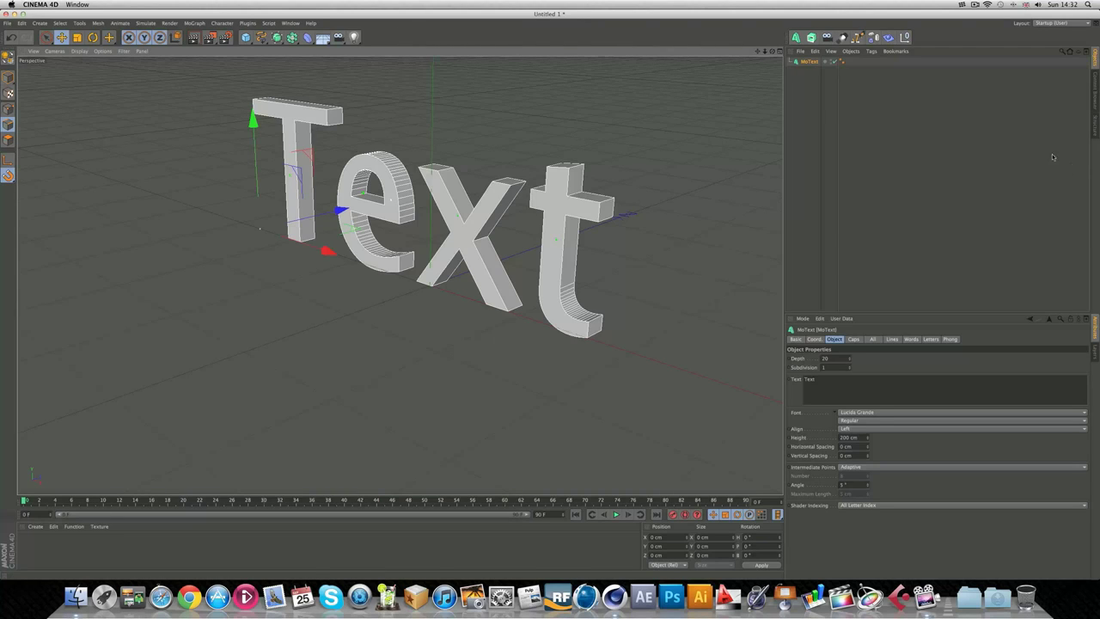
# Step: View the Content Browser and Structure managers that share the object list's area
pyautogui.click(1095, 79)
pyautogui.click(1095, 129)
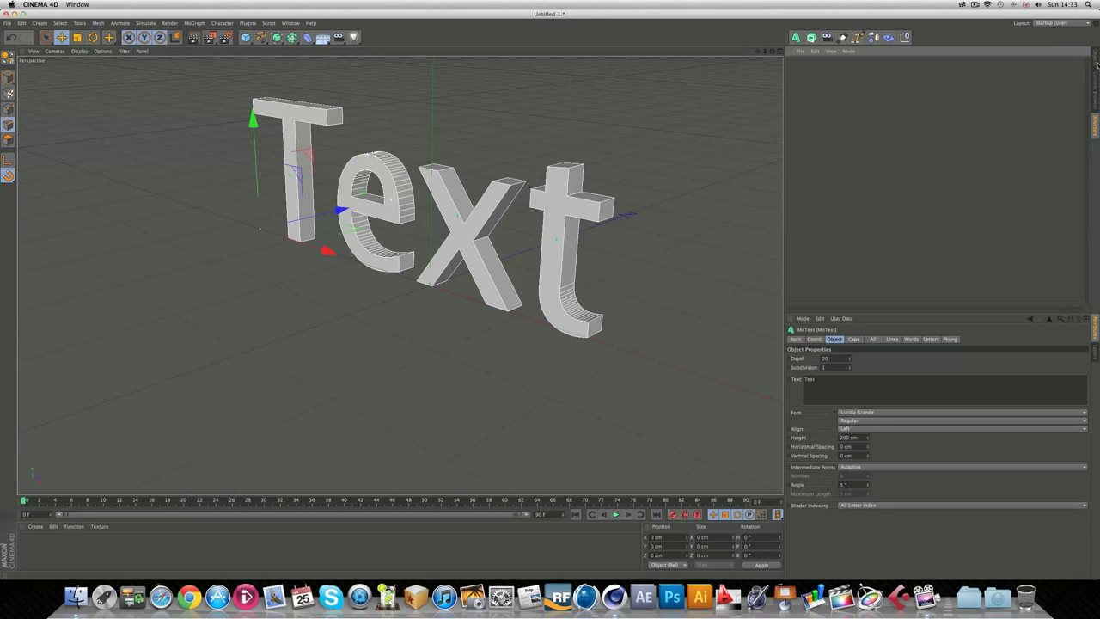
pyautogui.click(1097, 60)
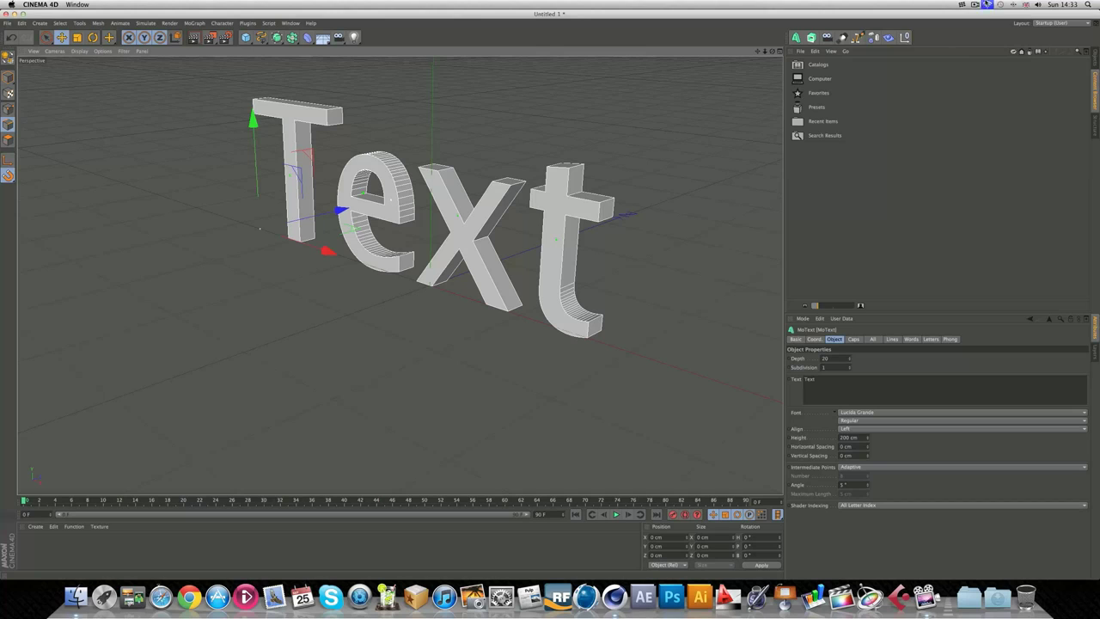
pyautogui.click(975, 4)
pyautogui.click(976, 5)
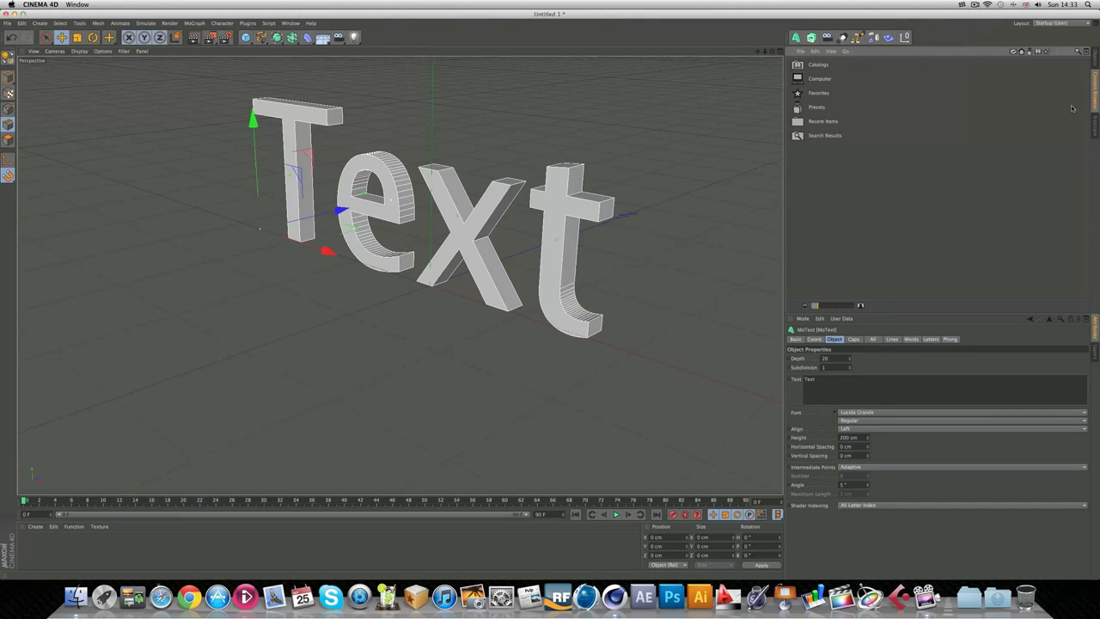
# Step: Browse Macintosh HD and the home folder in the Content Browser, and return to the object list by way of the Structure manager
pyautogui.doubleClick(809, 78)
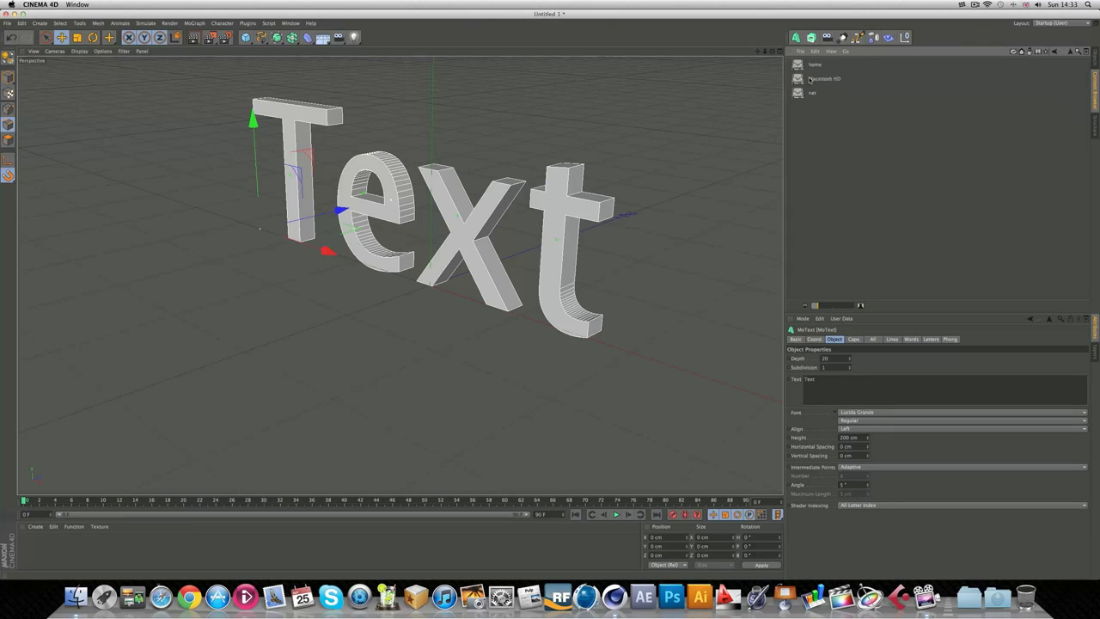
pyautogui.doubleClick(810, 78)
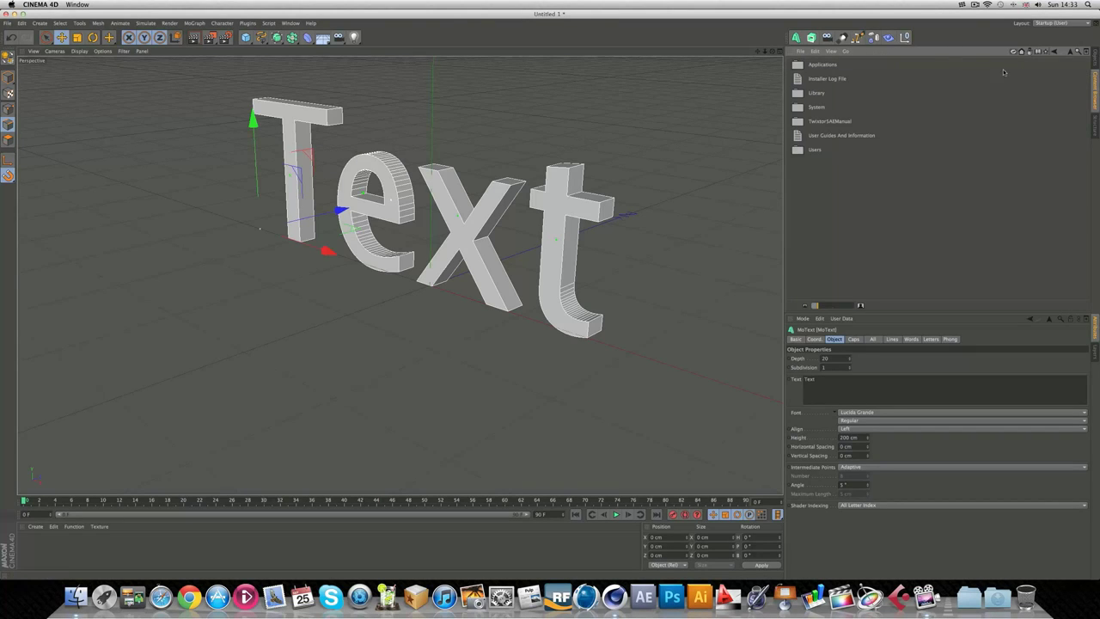
pyautogui.click(1022, 51)
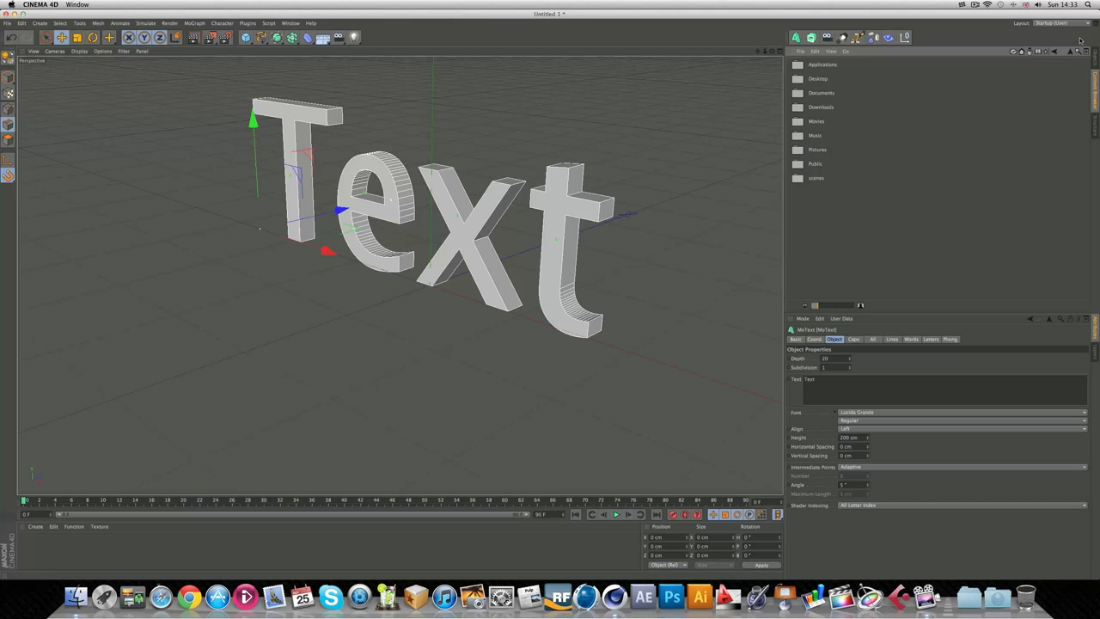
pyautogui.click(1094, 127)
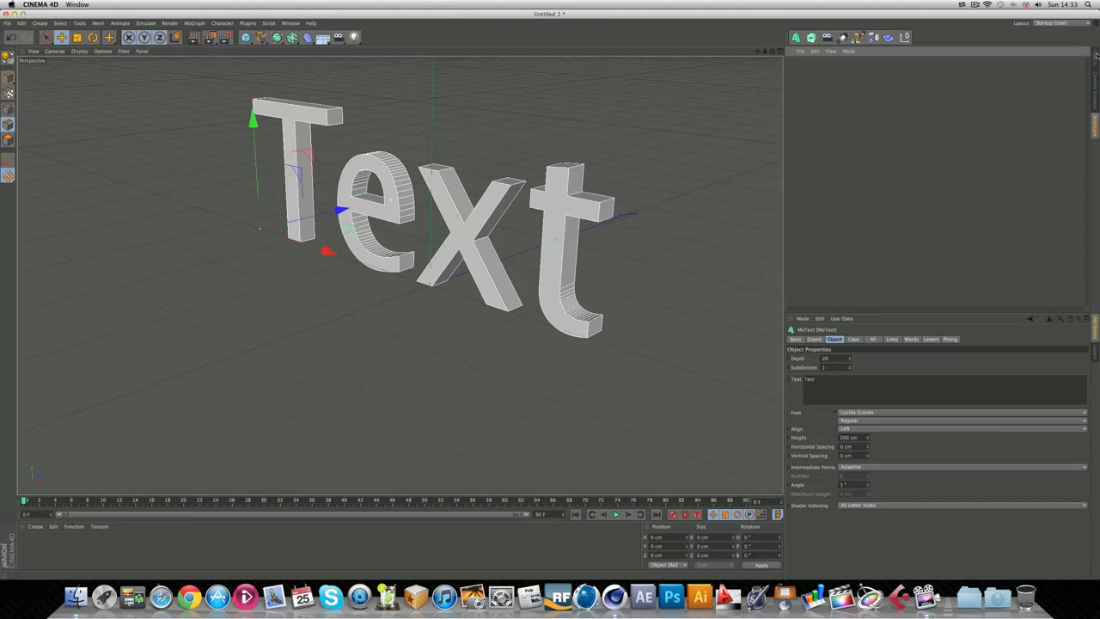
pyautogui.click(1095, 57)
# Step: Set the custom palette above the object list to Small Icons
pyautogui.rightClick(917, 41)
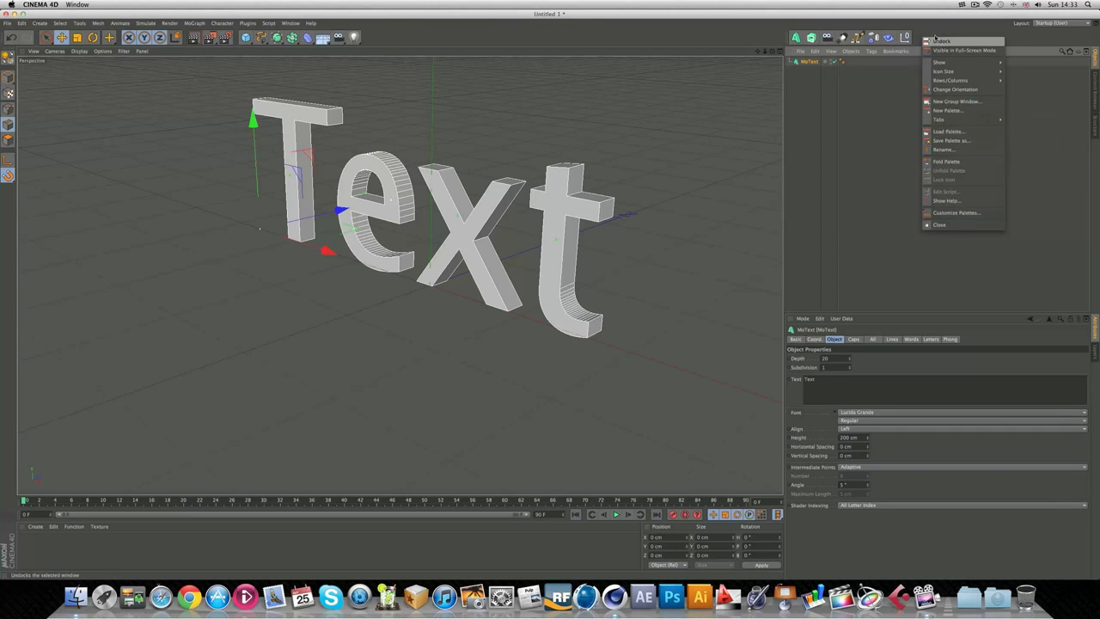
pyautogui.click(787, 39)
pyautogui.rightClick(787, 39)
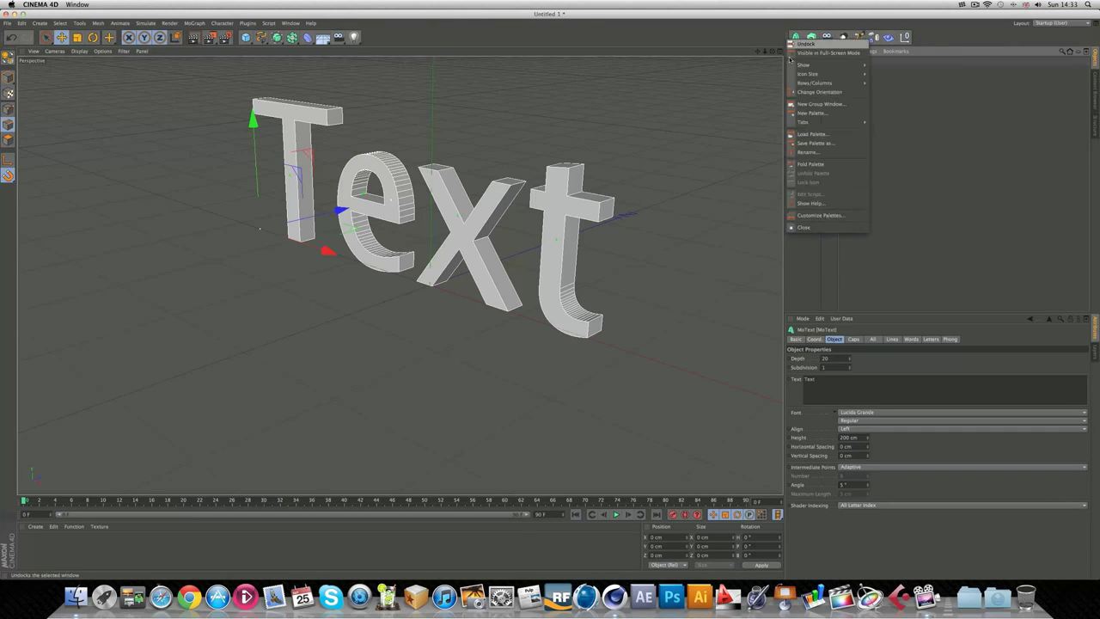
pyautogui.moveTo(817, 122)
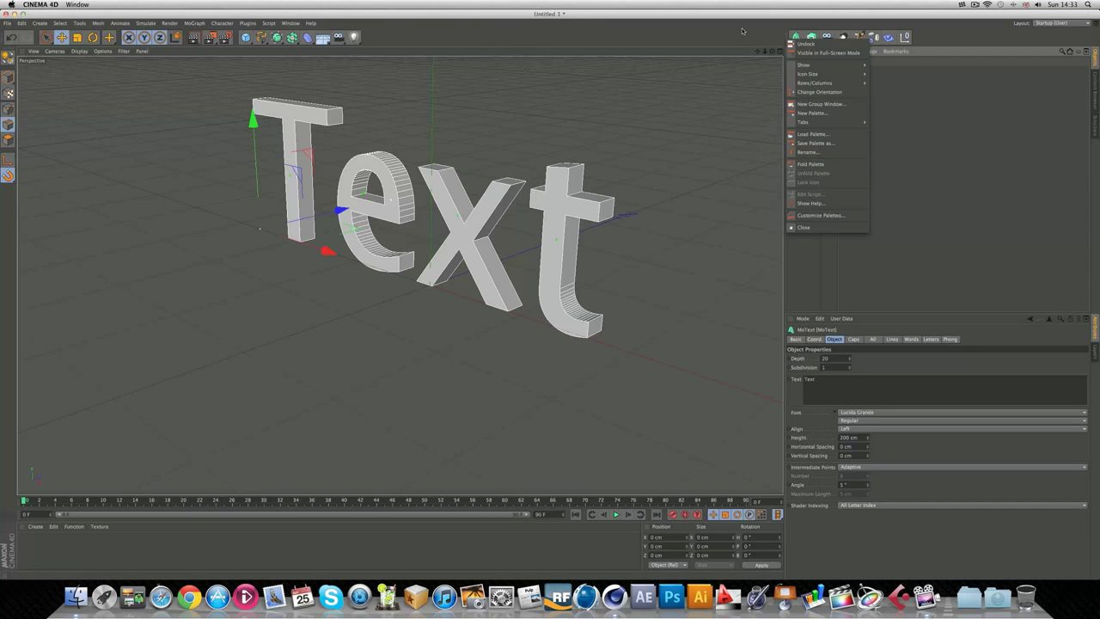
pyautogui.moveTo(811, 75)
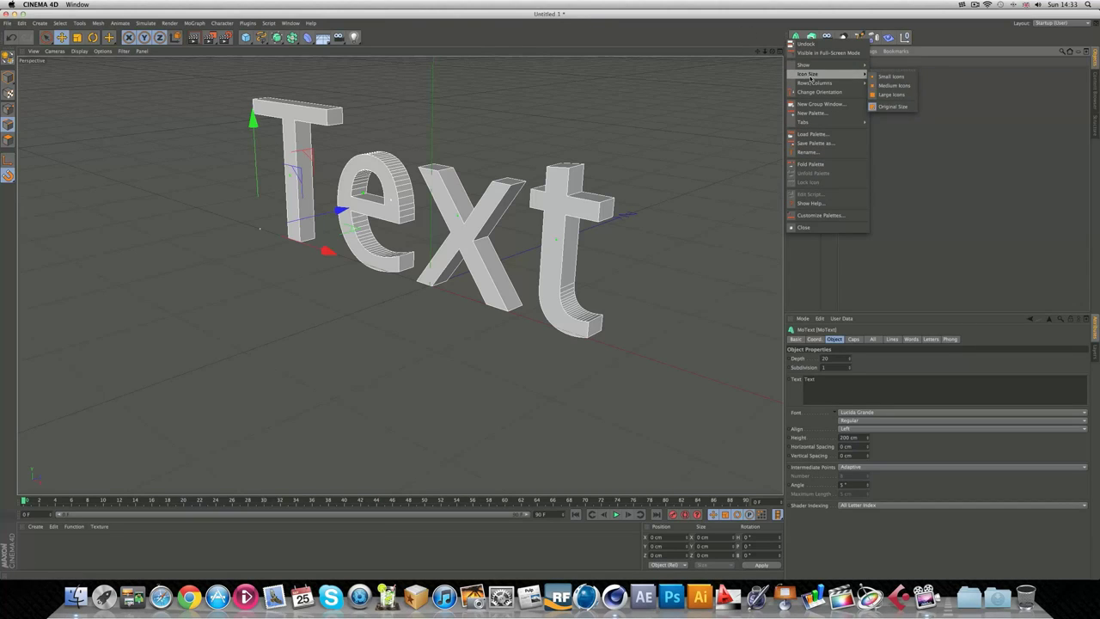
pyautogui.click(891, 76)
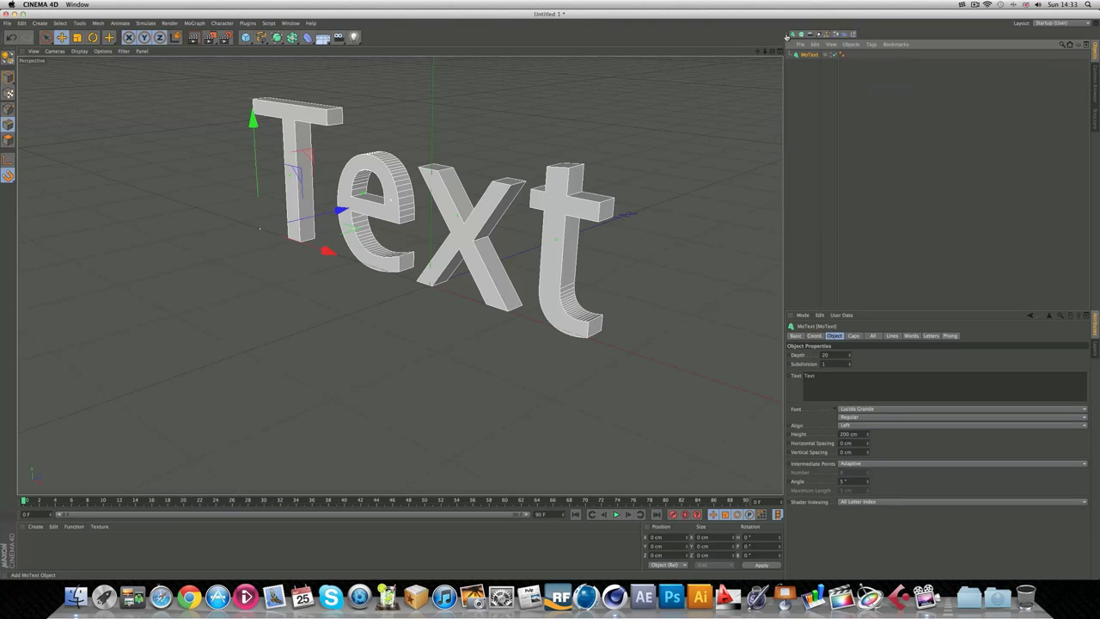
# Step: Set the custom palette above the object list to Large Icons
pyautogui.rightClick(785, 36)
pyautogui.moveTo(816, 69)
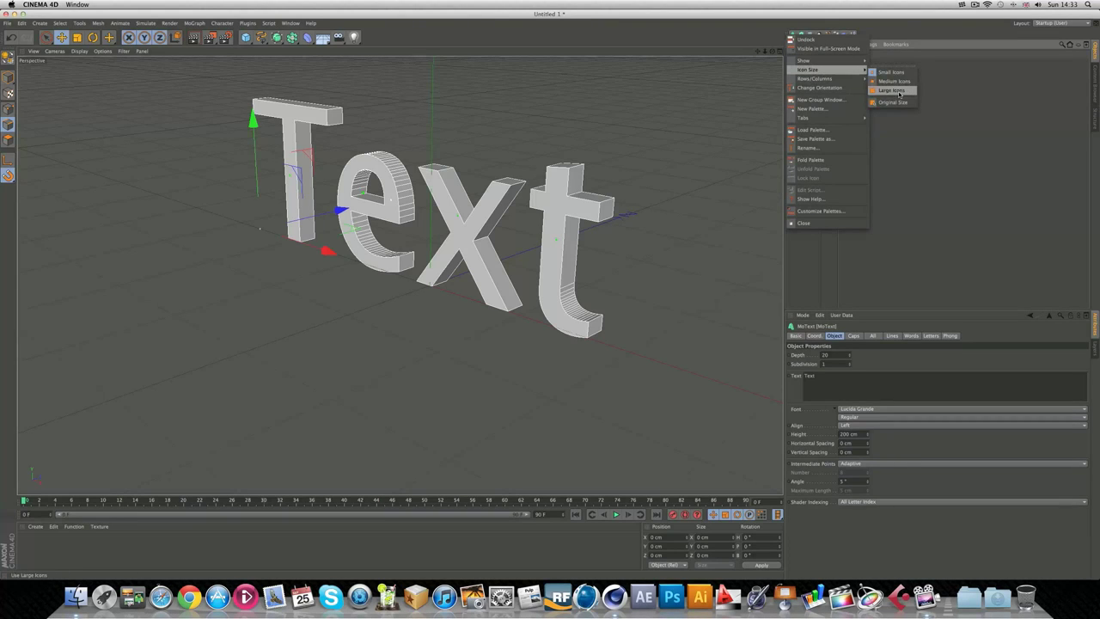
pyautogui.click(892, 90)
# Step: Examine the palette options for the custom palette and the main toolbar, including the Tabs and Show choices
pyautogui.rightClick(788, 40)
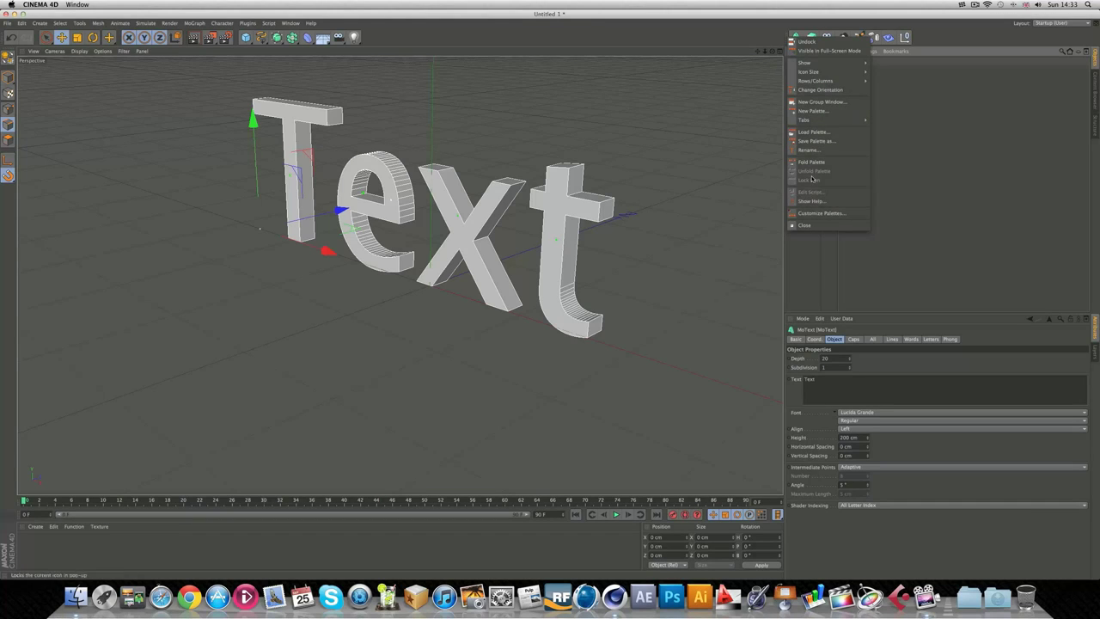
pyautogui.moveTo(816, 80)
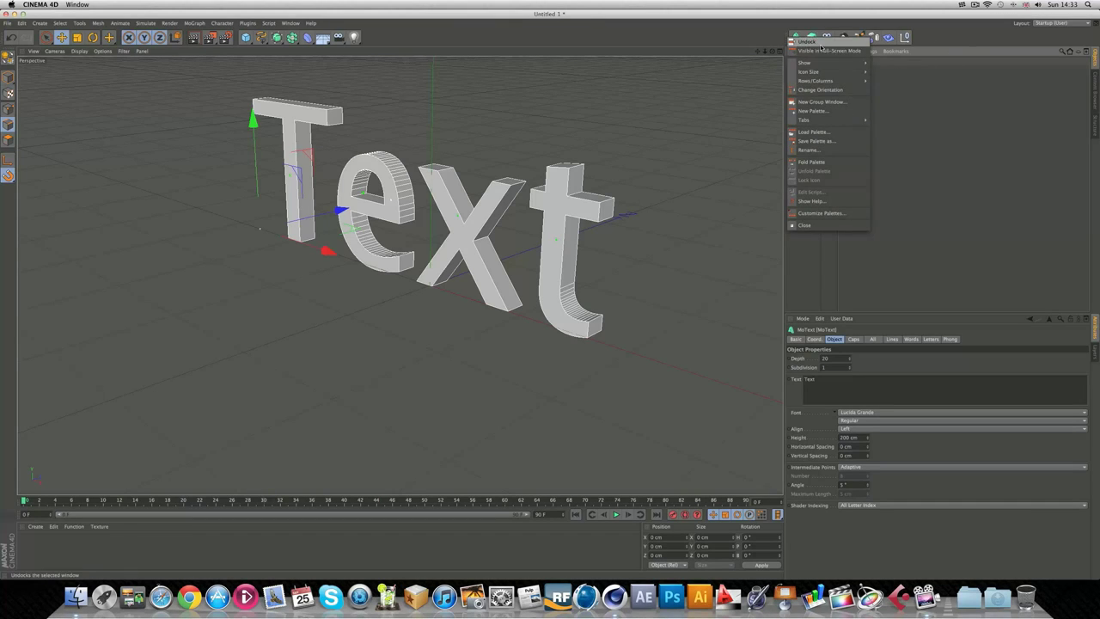
pyautogui.click(413, 42)
pyautogui.rightClick(374, 36)
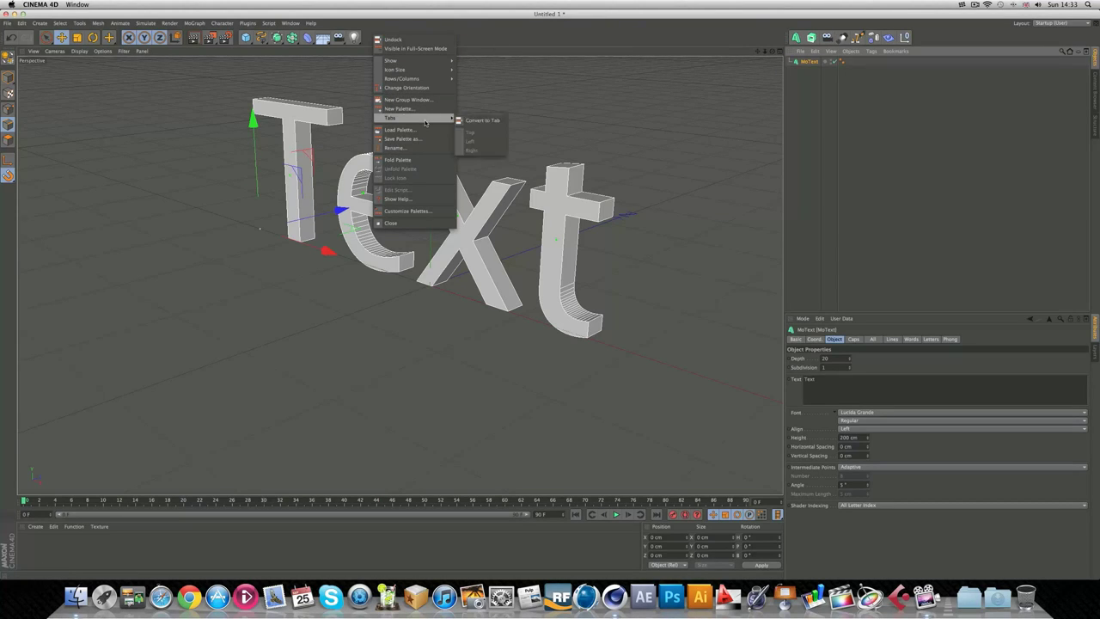
pyautogui.moveTo(423, 80)
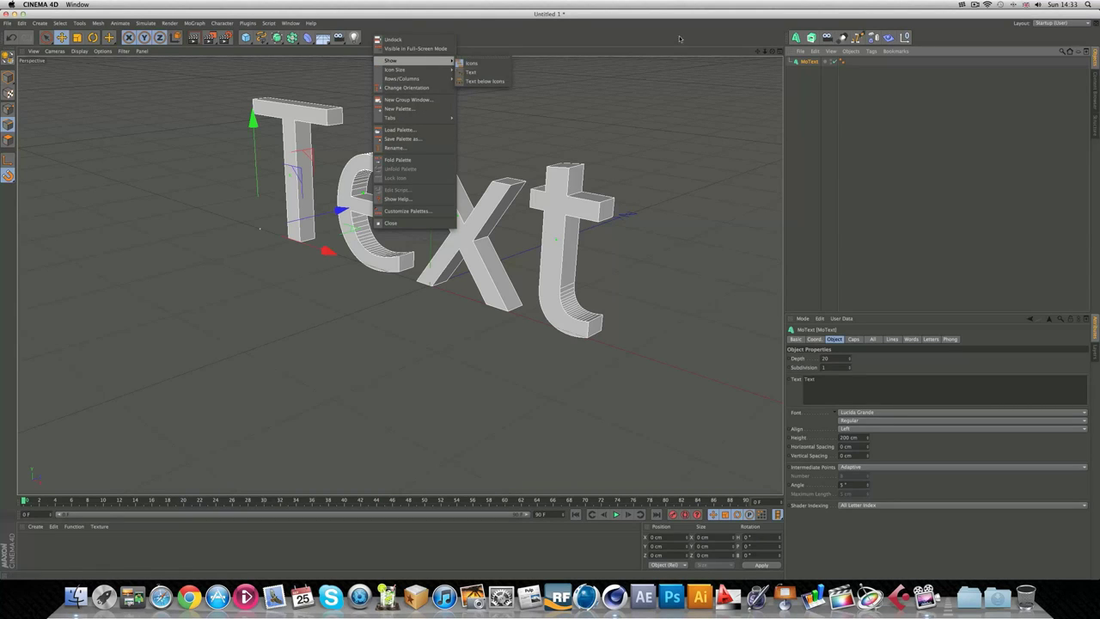
# Step: Show text labels on the custom palette above the object list, and place them with the Text below Icons option
pyautogui.press('Escape')
pyautogui.rightClick(934, 37)
pyautogui.moveTo(960, 71)
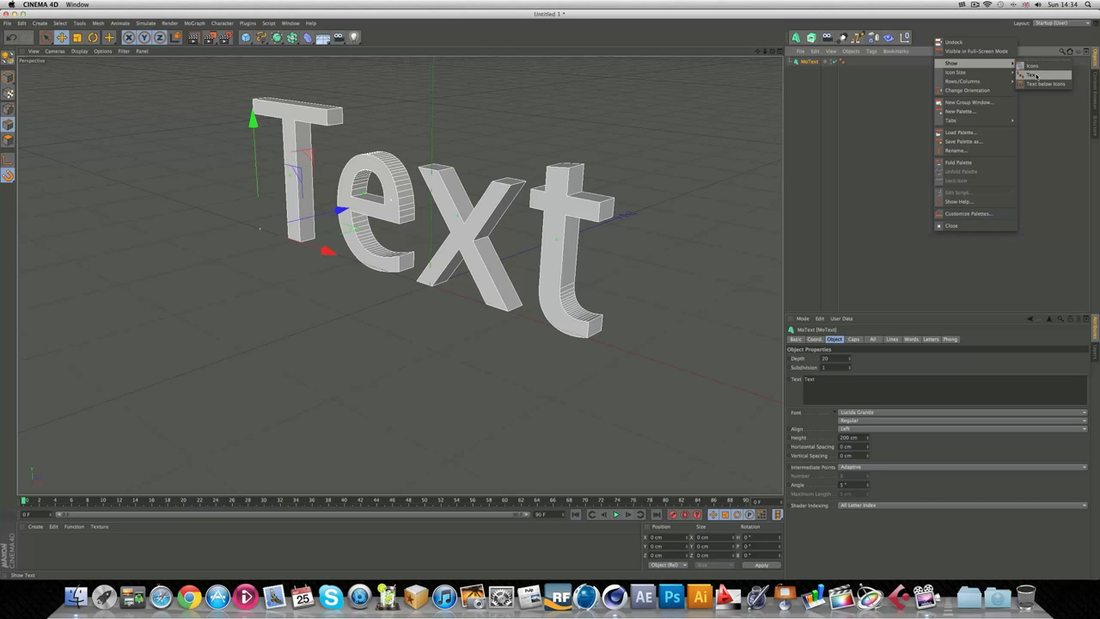
pyautogui.click(1037, 76)
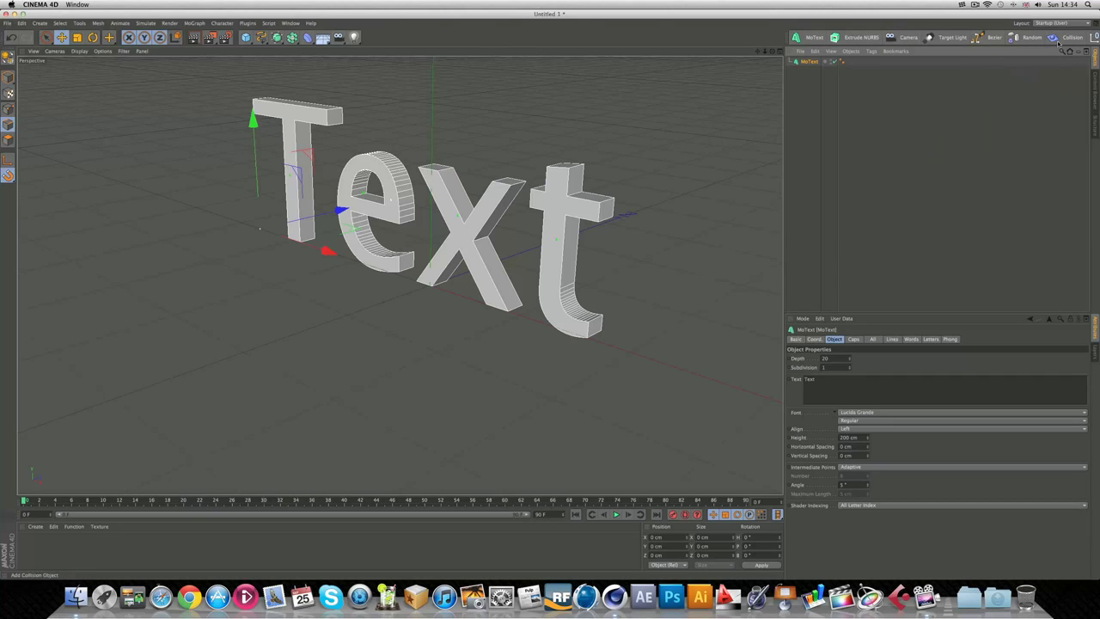
pyautogui.rightClick(788, 38)
pyautogui.moveTo(808, 64)
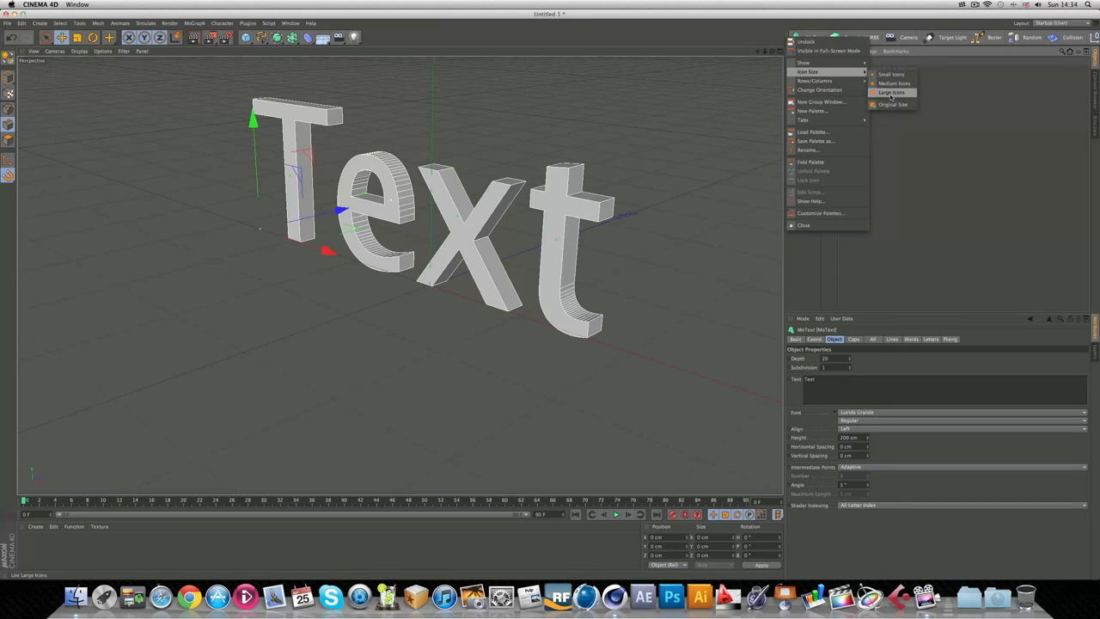
pyautogui.click(894, 83)
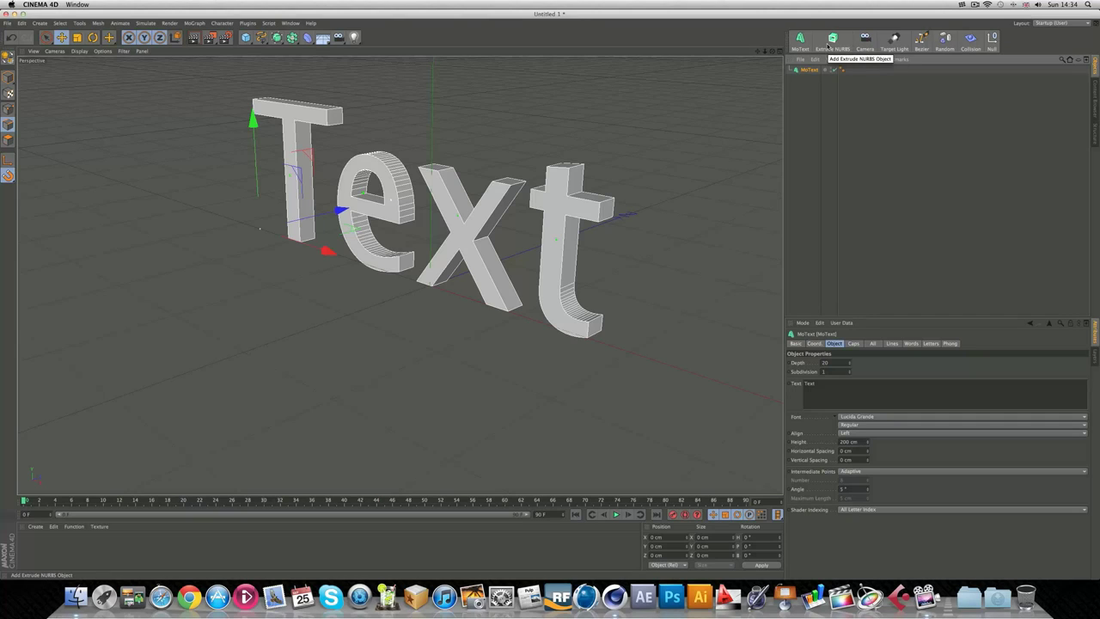
# Step: Return the custom palette to an icons-only display by toggling its Text, Text below Icons and Icons options
pyautogui.click(787, 41)
pyautogui.moveTo(833, 76)
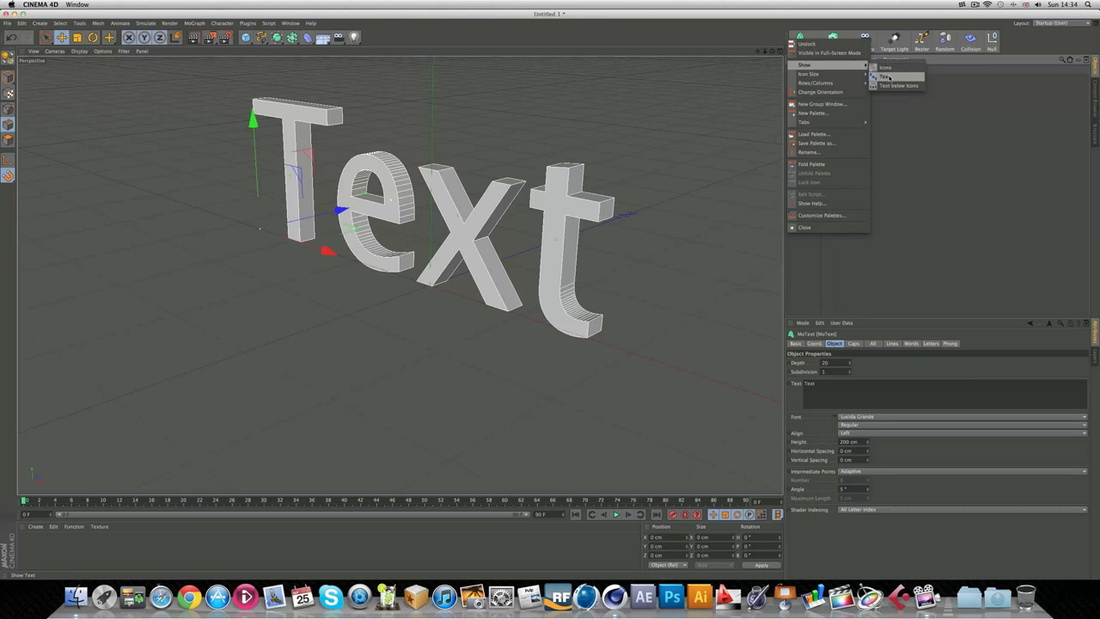
pyautogui.click(889, 78)
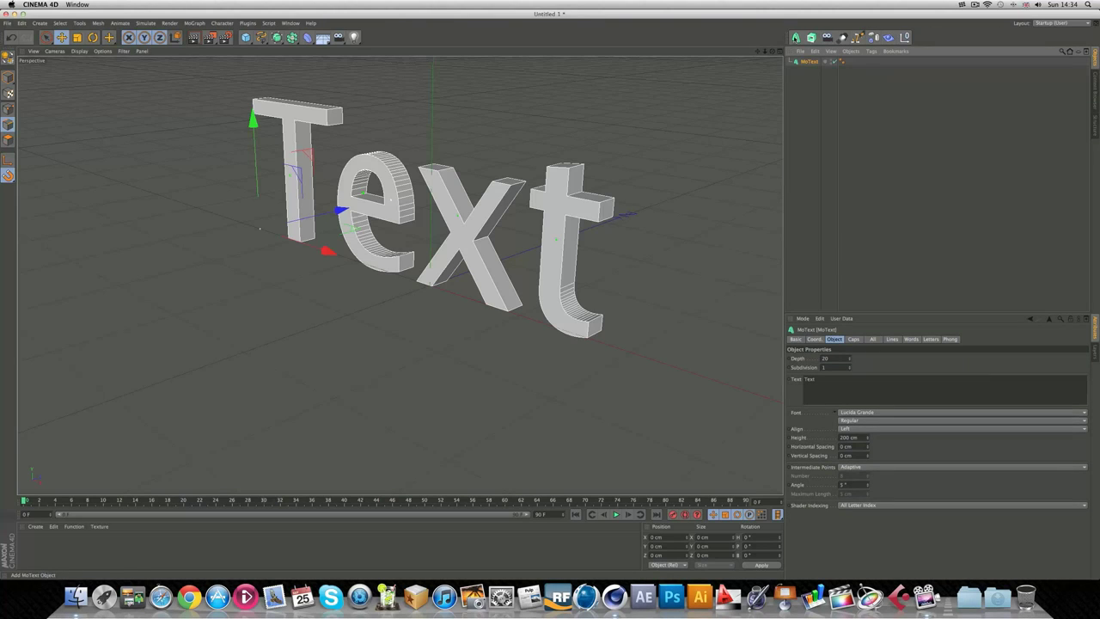
pyautogui.click(789, 39)
pyautogui.moveTo(859, 72)
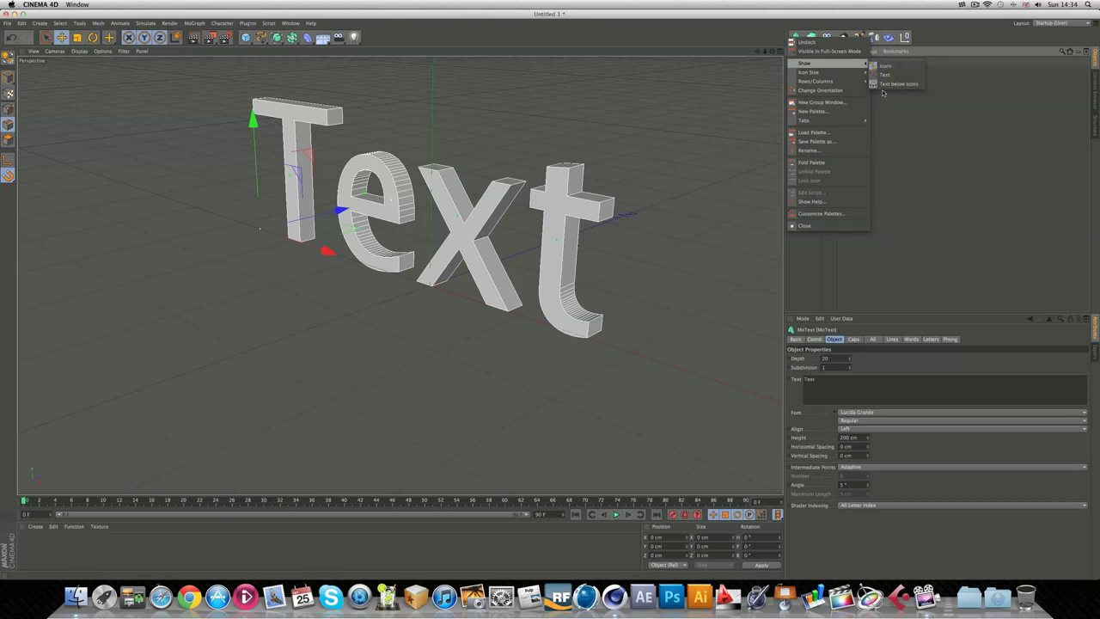
pyautogui.click(884, 87)
pyautogui.click(789, 40)
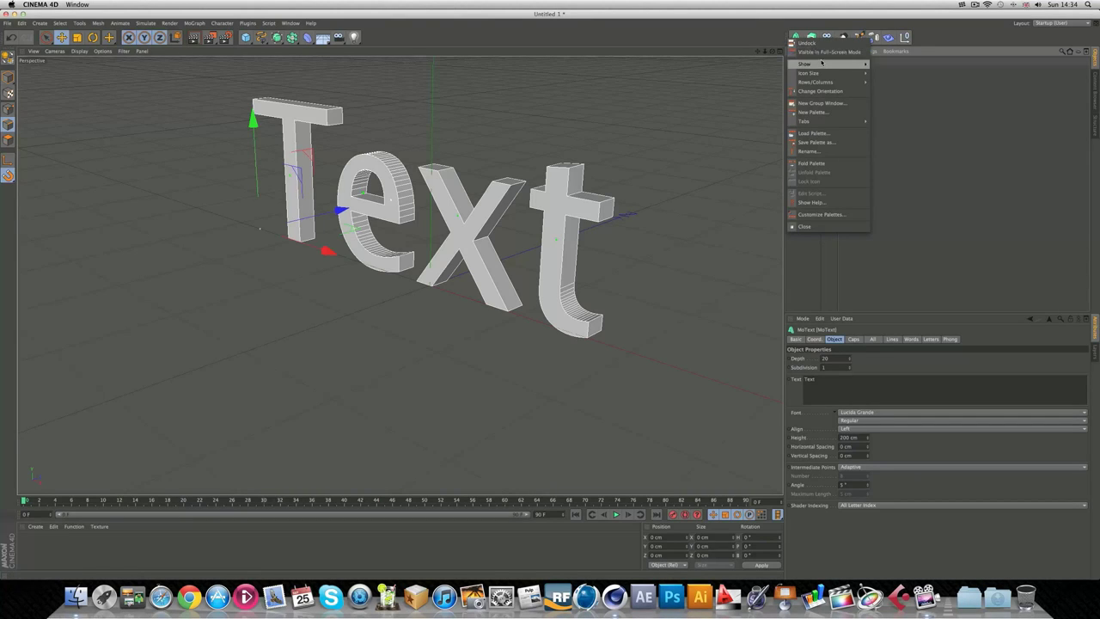
pyautogui.click(888, 69)
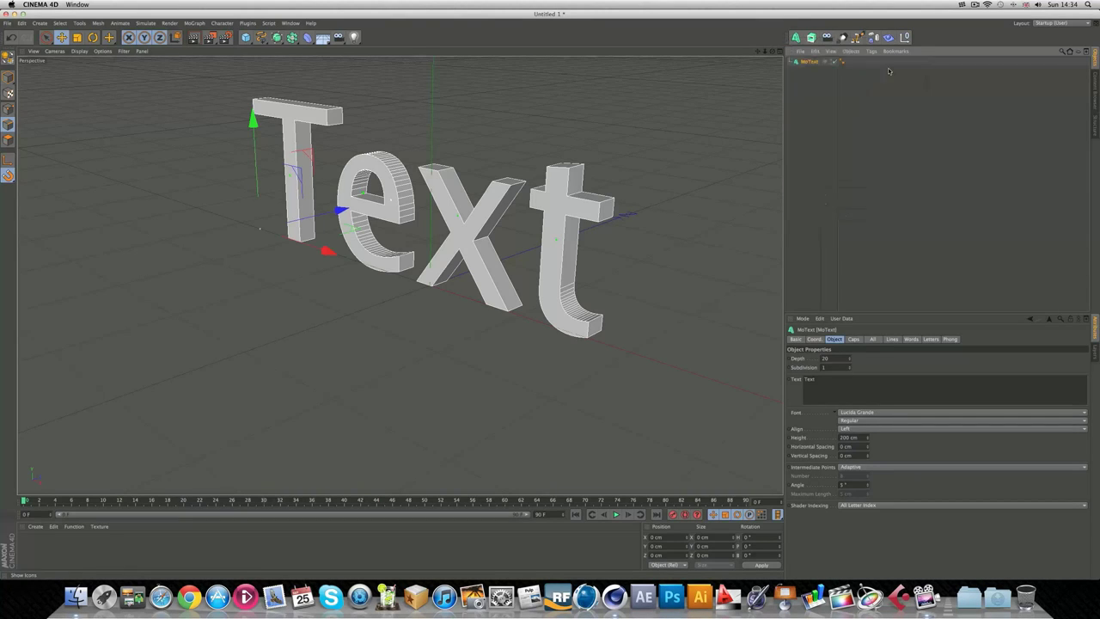
# Step: Set the icon size of the custom palette above the object list to Original Size
pyautogui.click(788, 40)
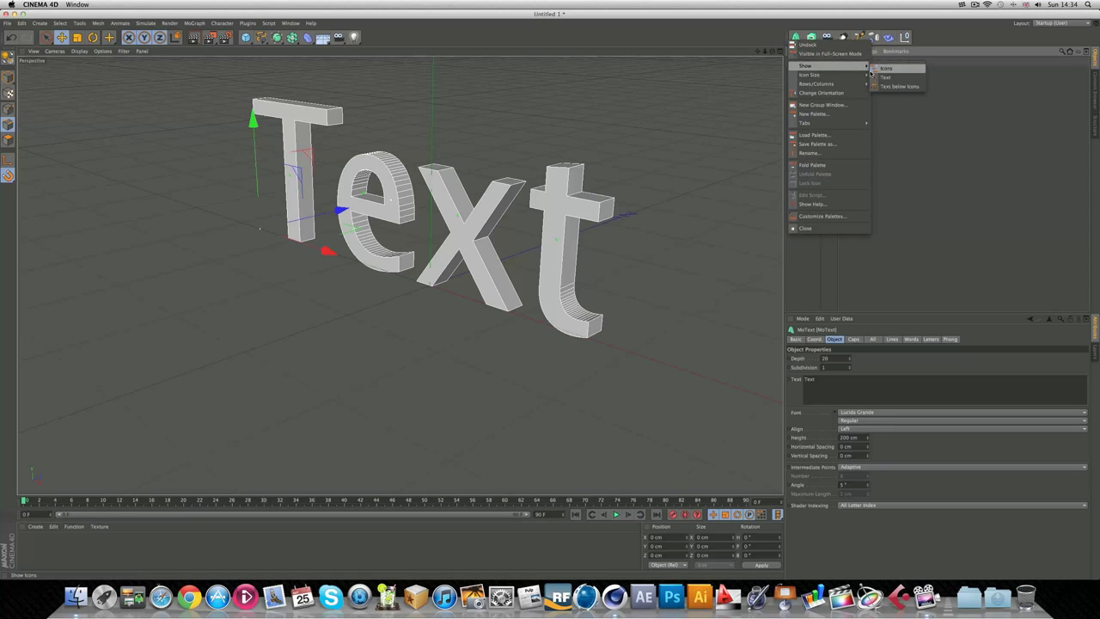
pyautogui.moveTo(865, 75)
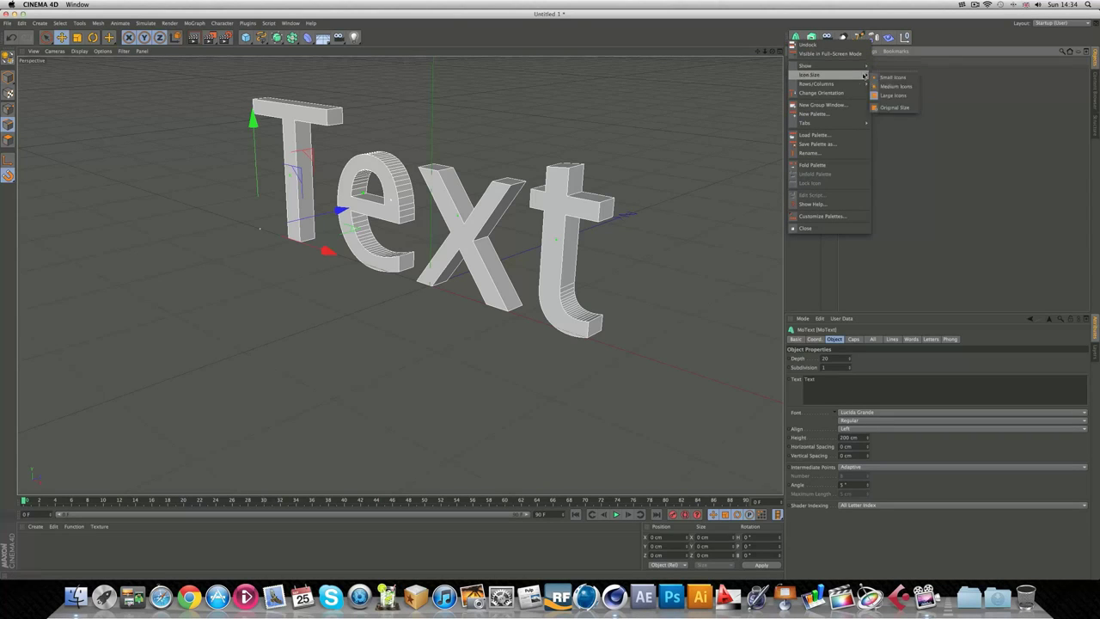
pyautogui.click(892, 107)
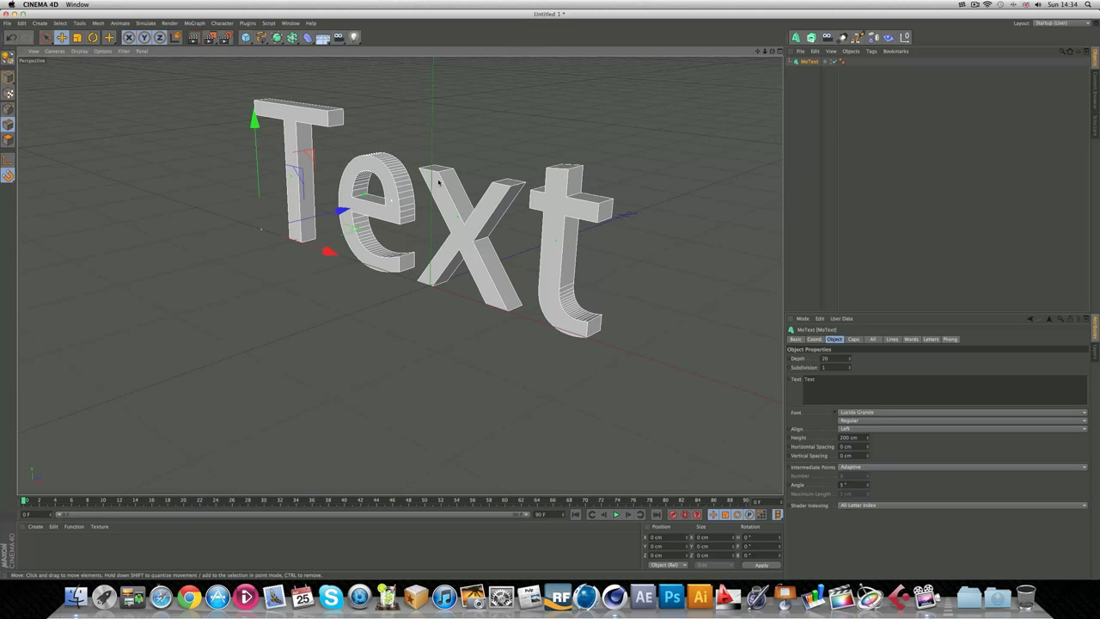
# Step: Delete the MoText object from the scene
pyautogui.press('Delete')
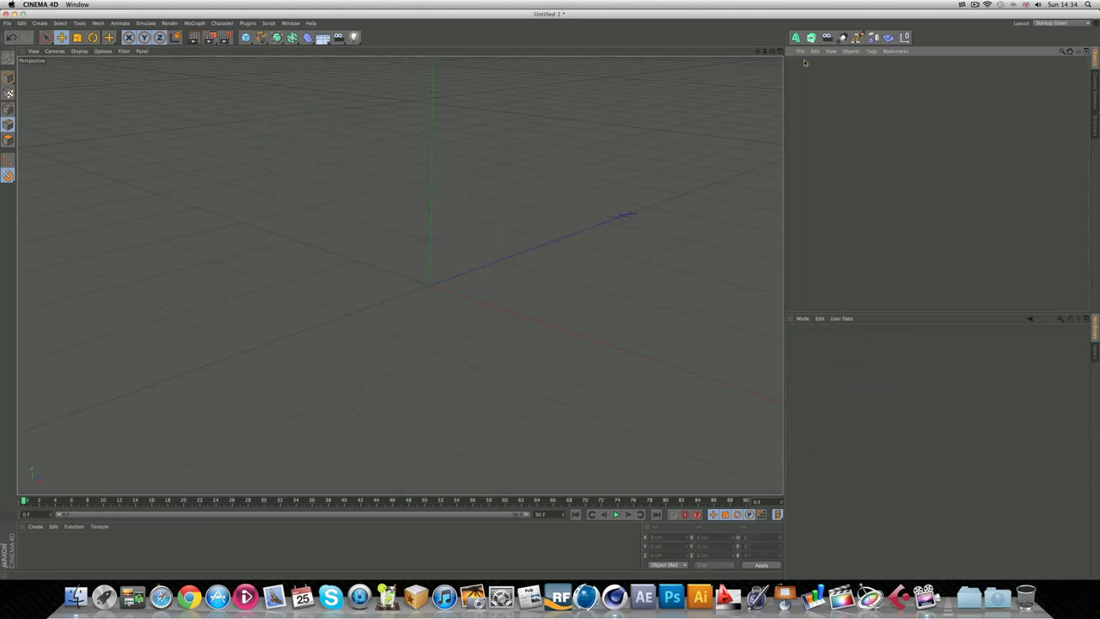